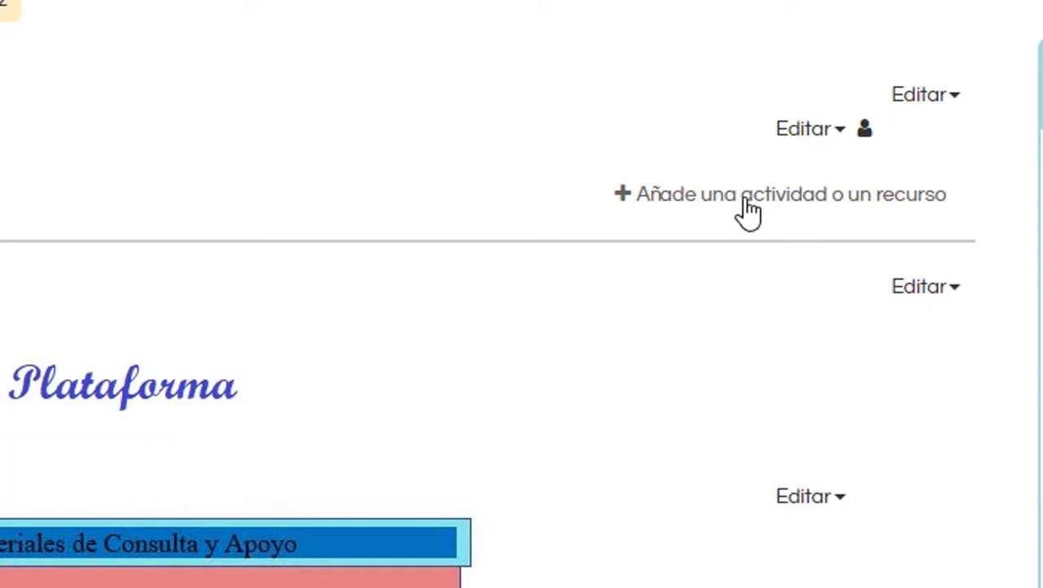
# Add a Certificado personalizado activity to the course's General section and name it Contabilidad
pyautogui.click(749, 214)
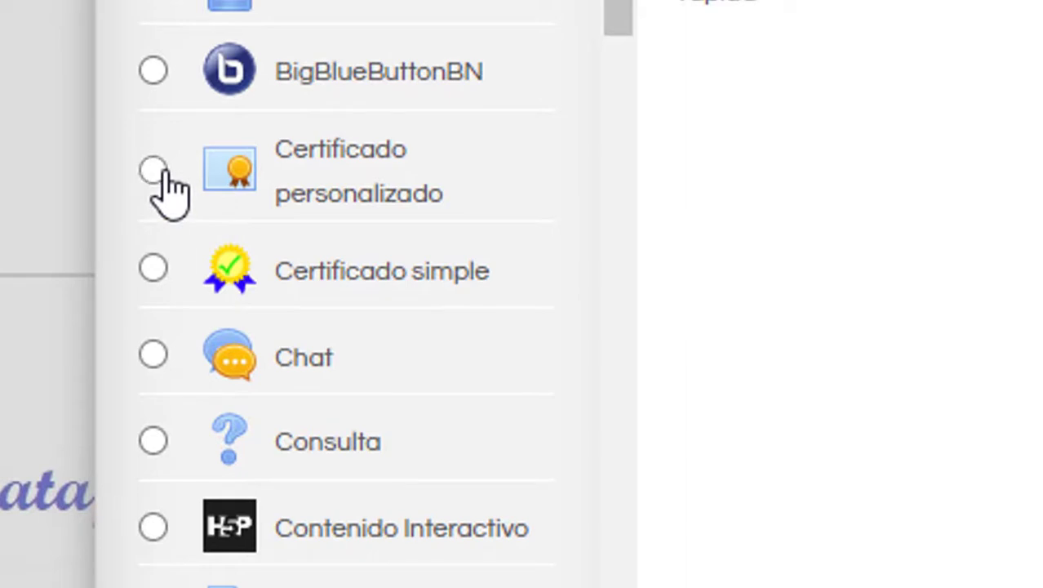
pyautogui.click(155, 170)
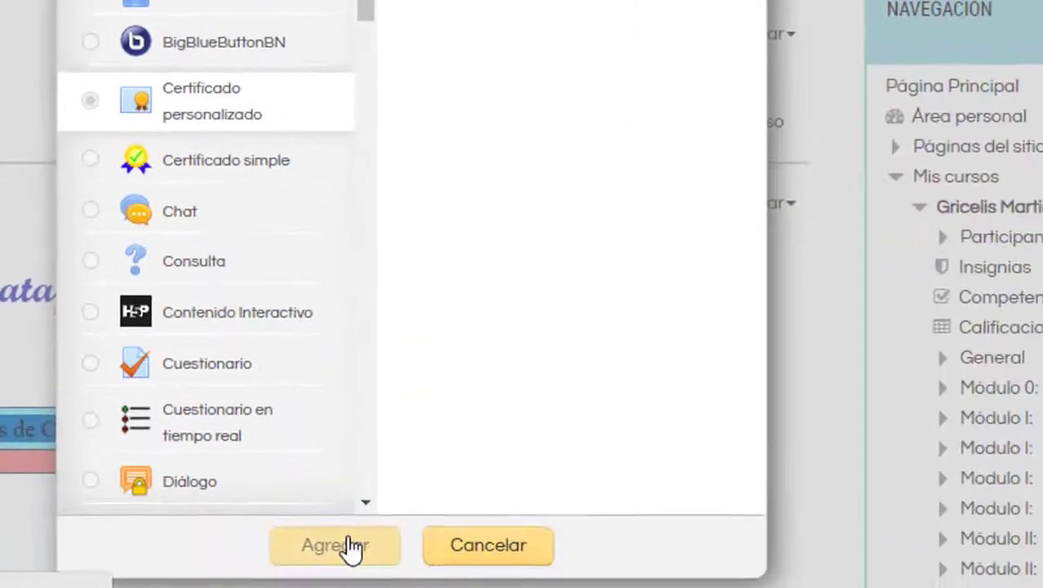
pyautogui.click(346, 544)
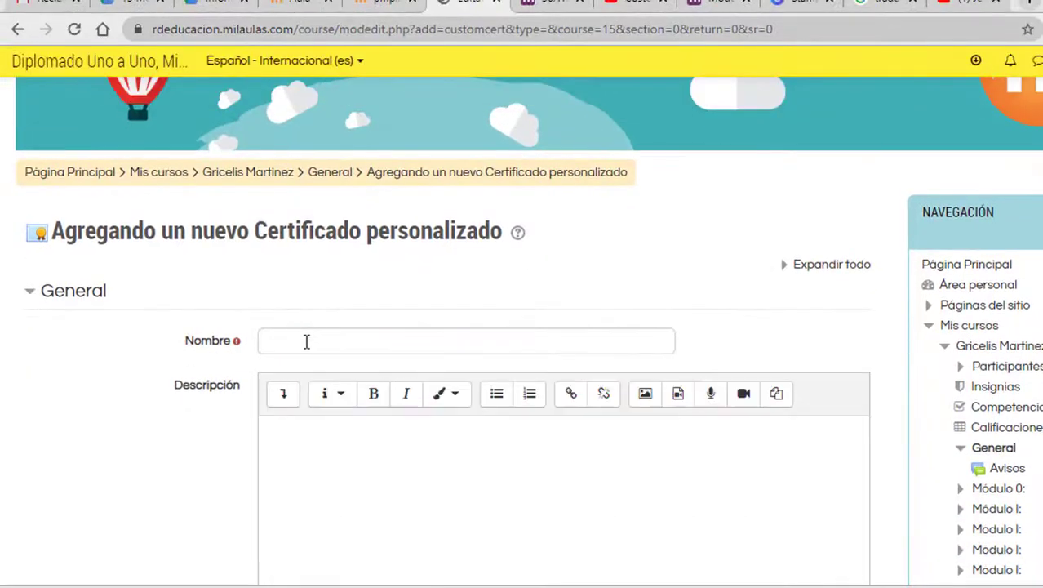
pyautogui.click(308, 340)
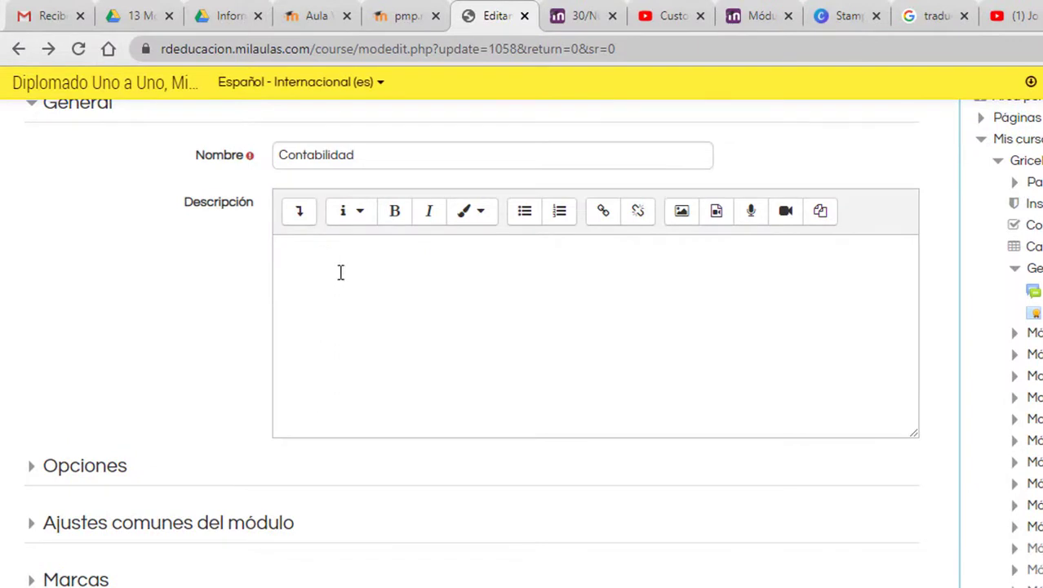
# In the certificate's Opciones, set Email a los alumnos to Si, leaving the description and other recipients empty
pyautogui.click(321, 266)
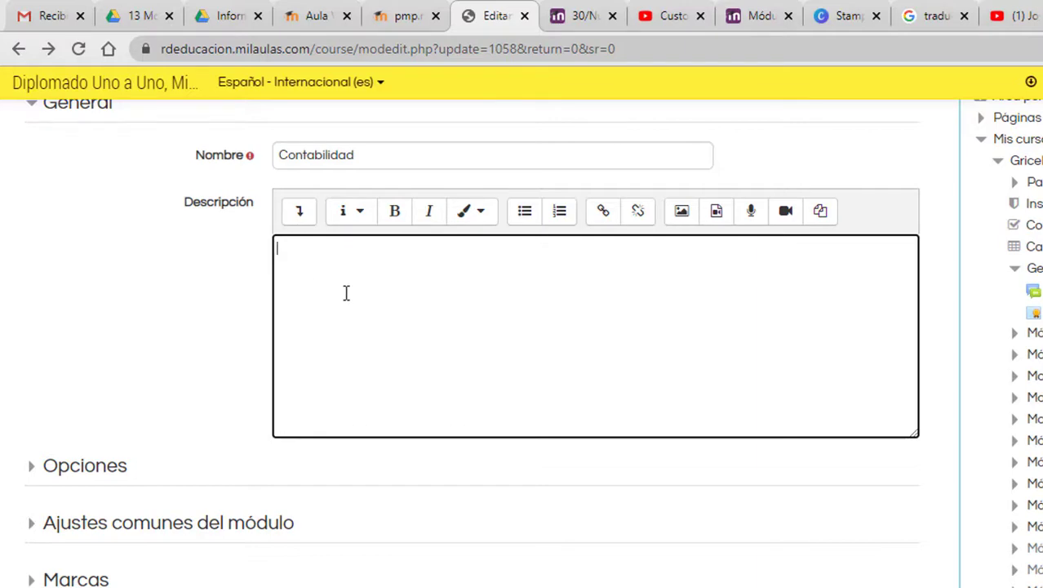
pyautogui.scroll(-3, 265, 338)
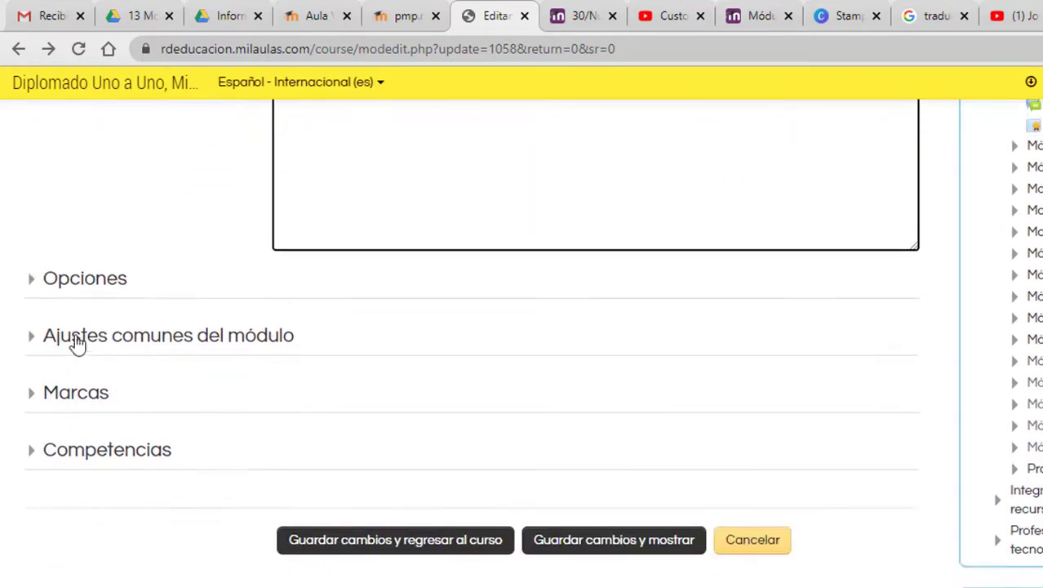
pyautogui.click(70, 281)
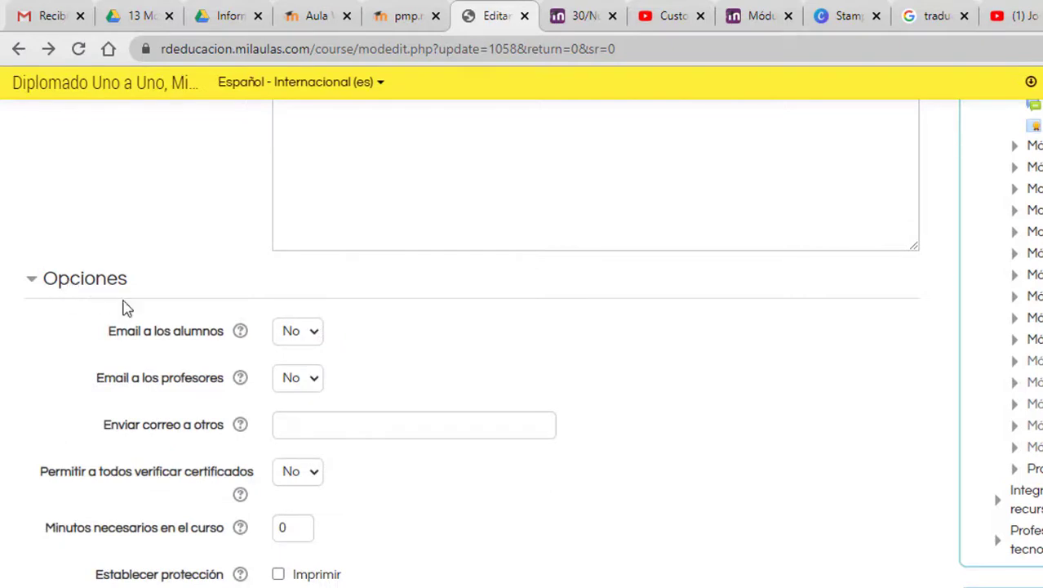
pyautogui.scroll(-1, 200, 357)
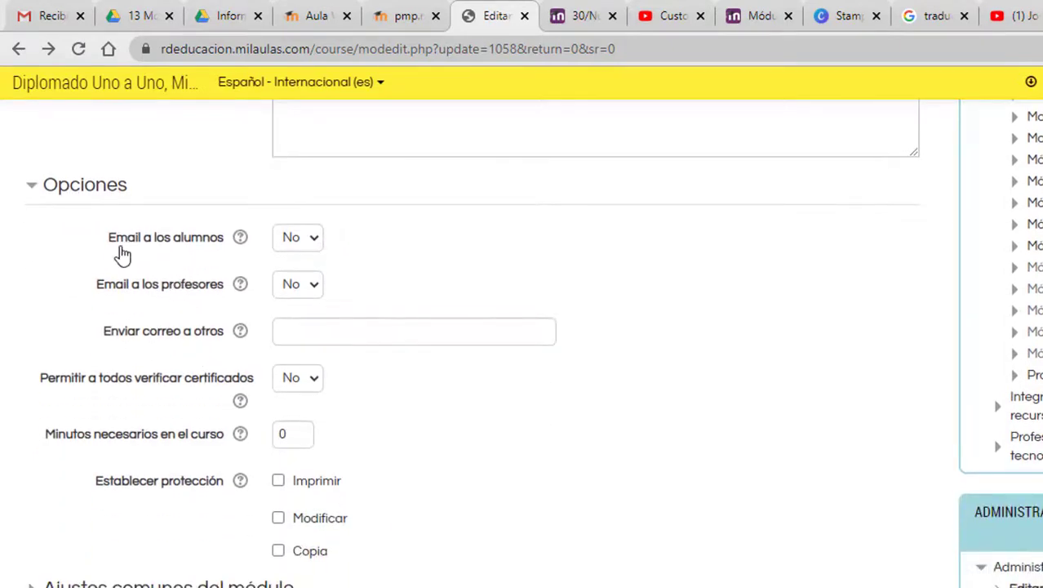
pyautogui.click(315, 242)
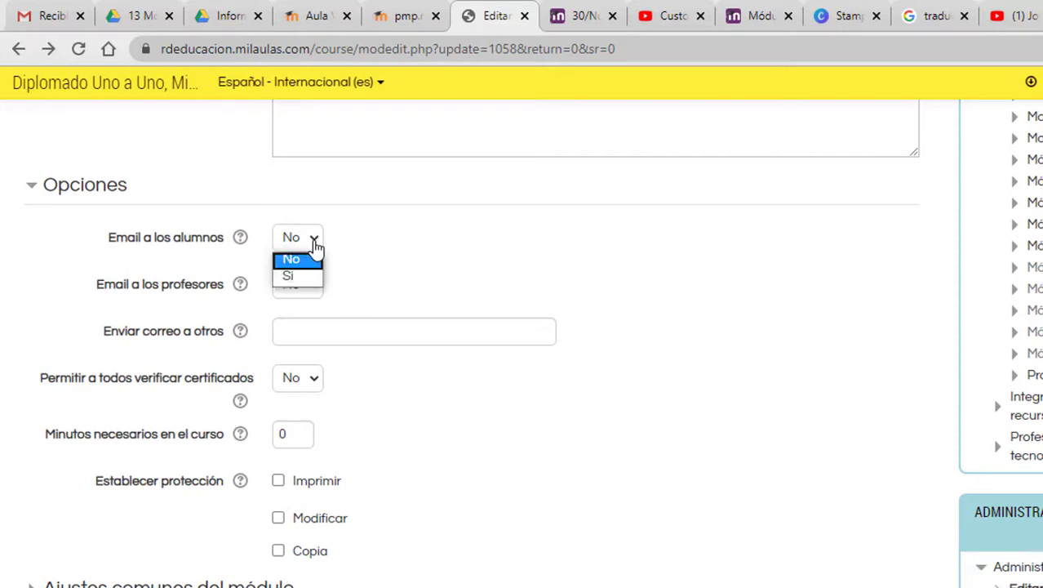
pyautogui.click(289, 280)
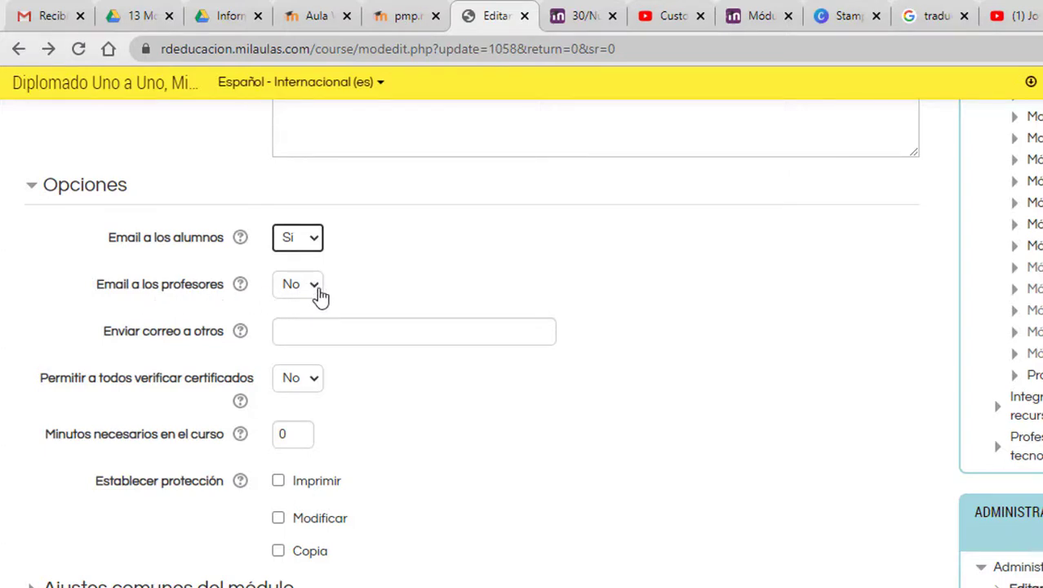
pyautogui.click(313, 329)
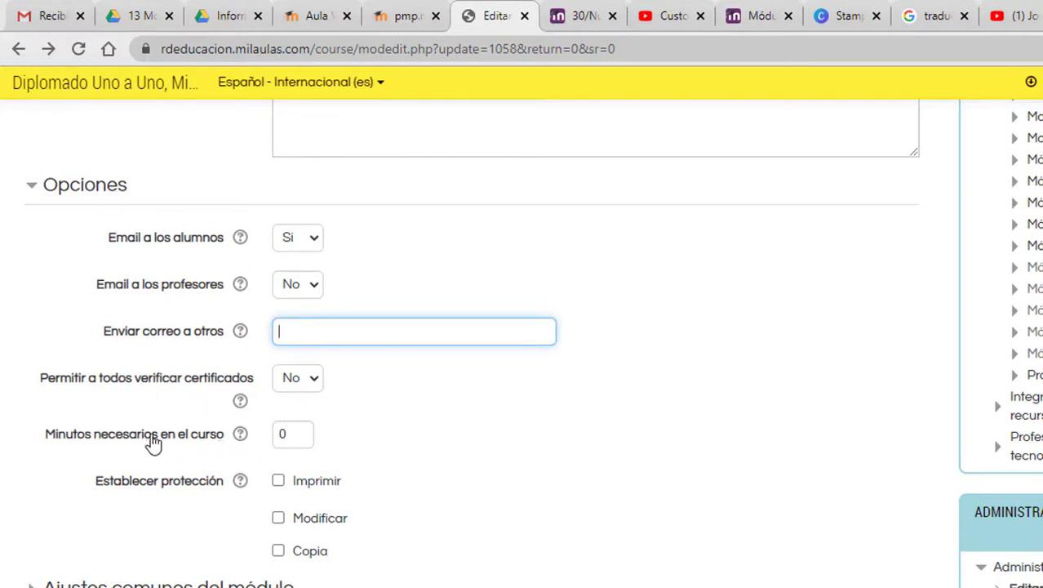
# Set Minutos necesarios en el curso to 240 and collapse the Opciones section
pyautogui.doubleClick(279, 433)
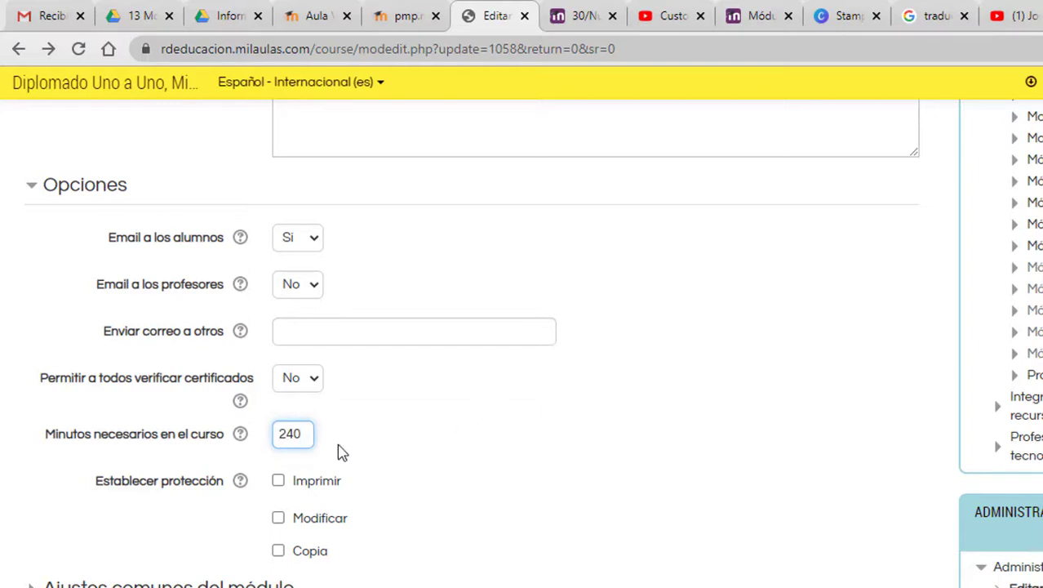
pyautogui.doubleClick(303, 435)
pyautogui.click(374, 445)
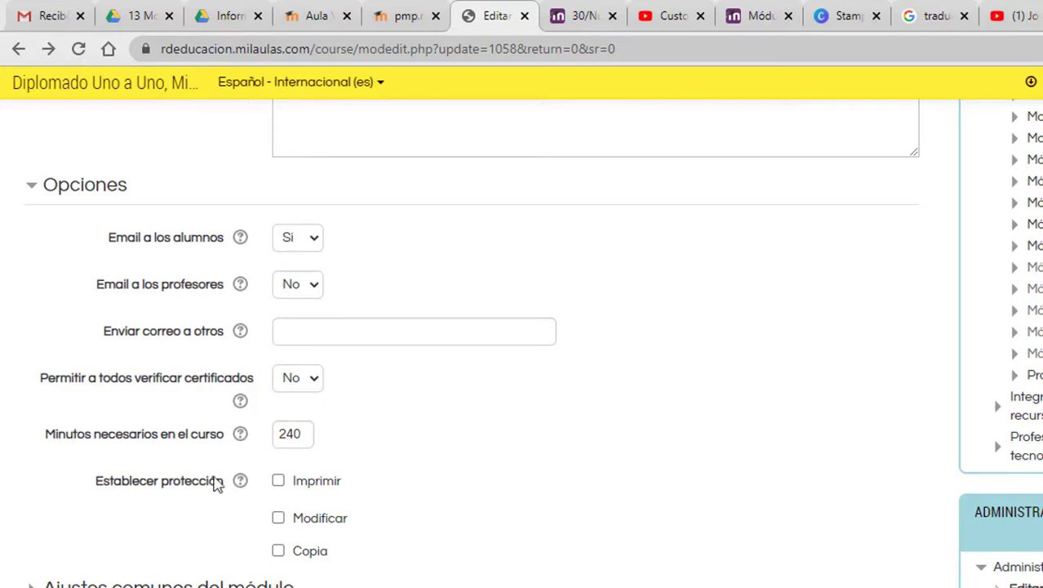
pyautogui.scroll(-1, 289, 466)
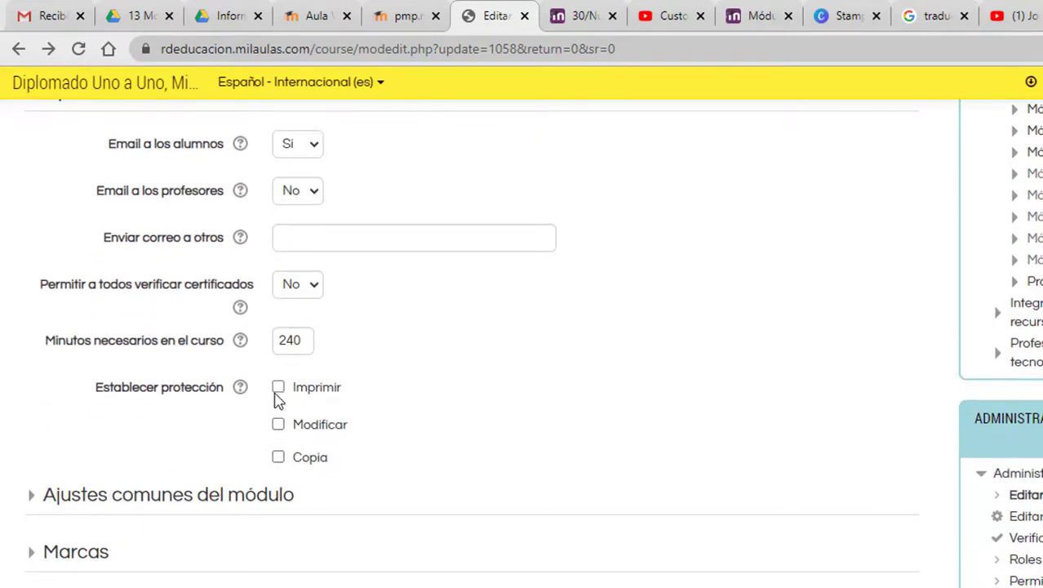
pyautogui.scroll(2, 111, 322)
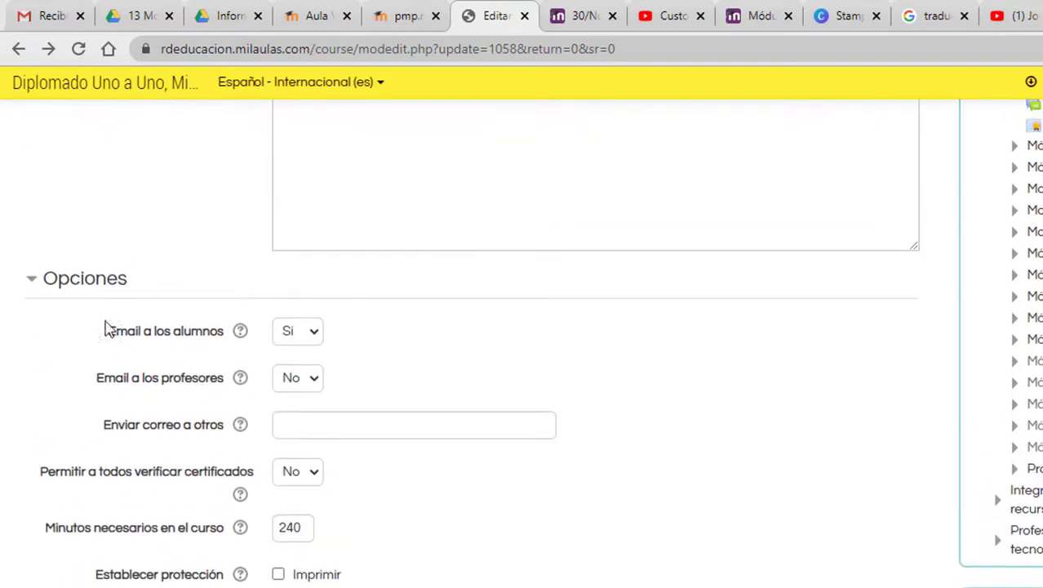
pyautogui.click(74, 283)
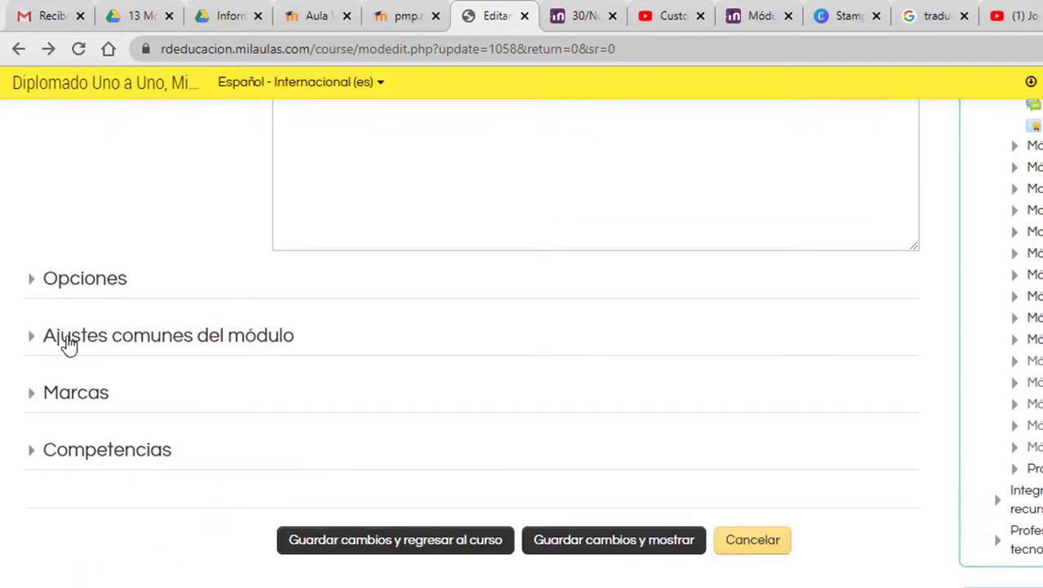
# Review the Disponibilidad and Modo de grupo choices under Ajustes comunes del módulo
pyautogui.click(69, 345)
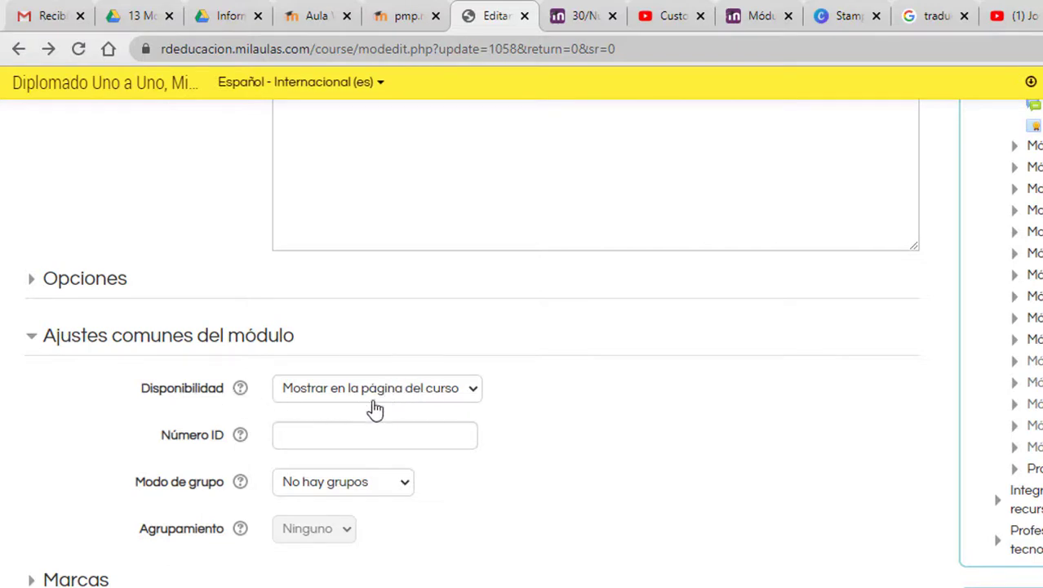
pyautogui.click(475, 397)
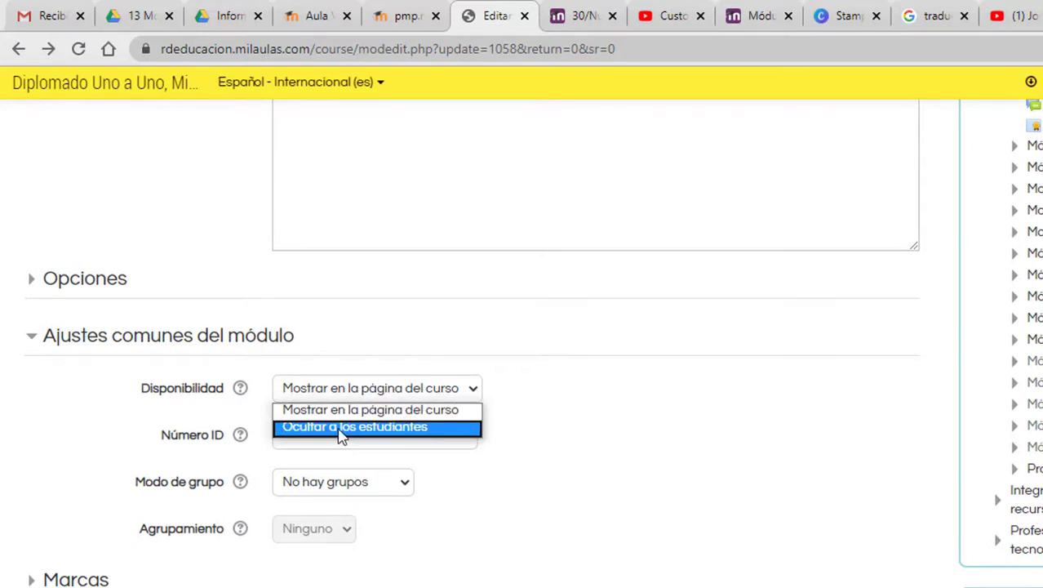
pyautogui.click(546, 397)
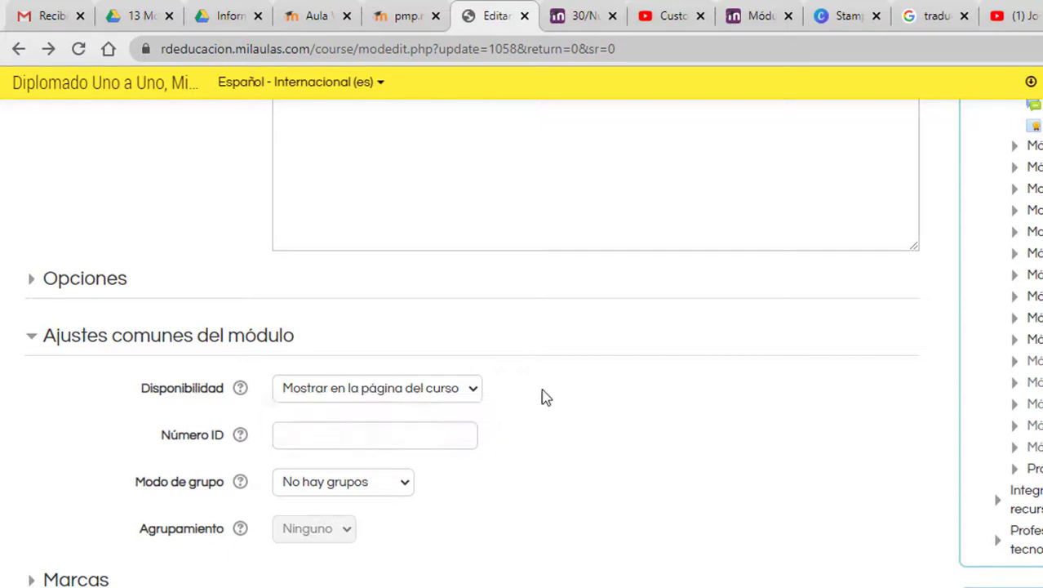
pyautogui.click(372, 490)
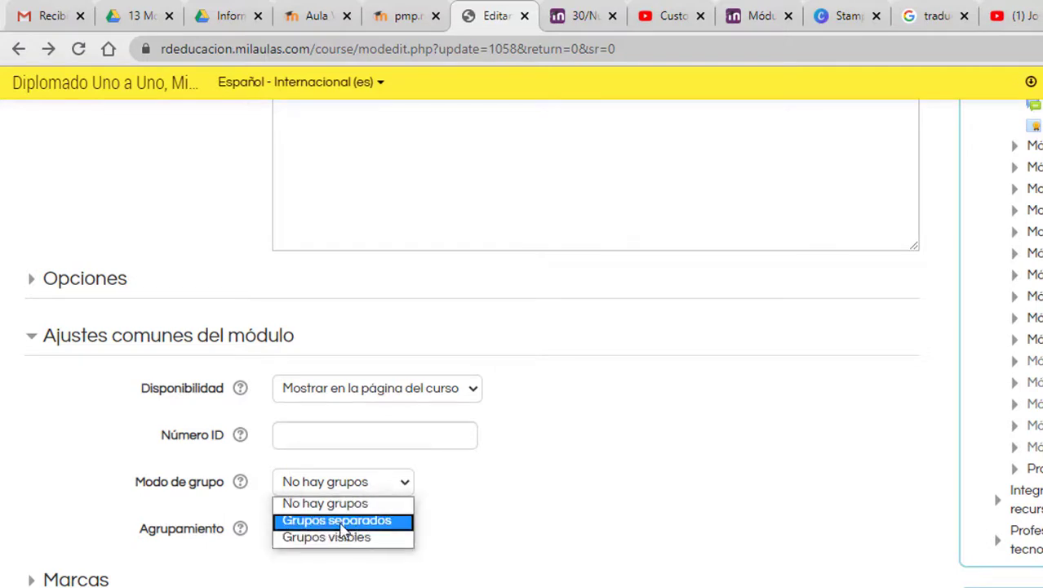
pyautogui.click(482, 467)
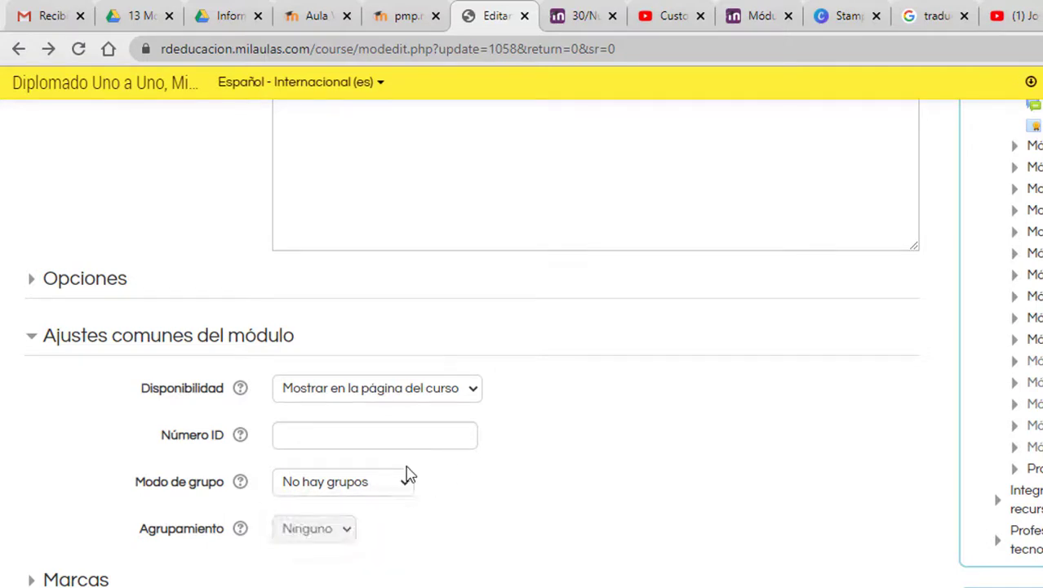
pyautogui.click(70, 346)
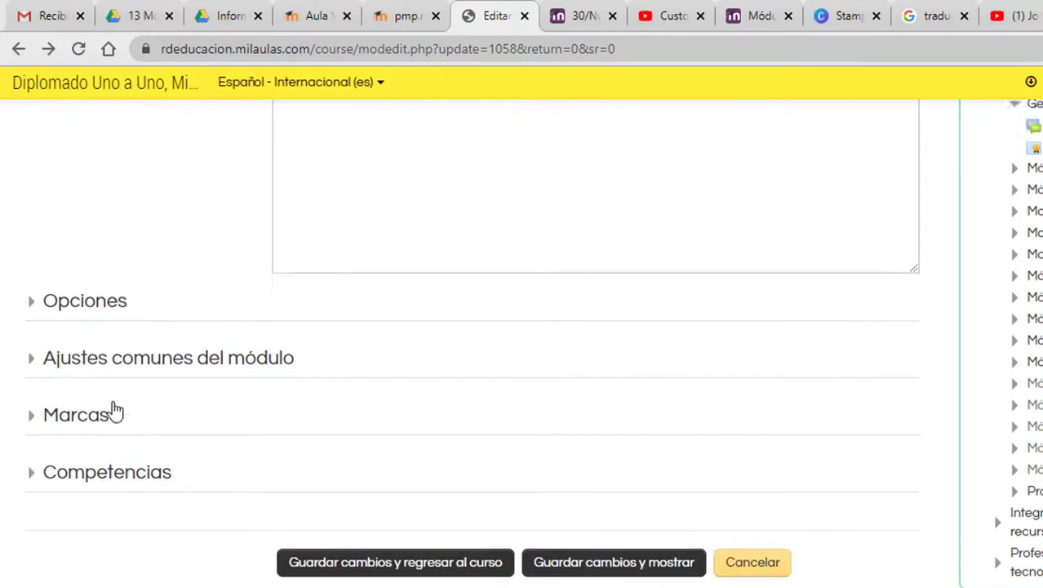
# Save the Contabilidad certificate settings and display the activity
pyautogui.scroll(1, 123, 440)
pyautogui.scroll(-1, 150, 424)
pyautogui.scroll(4, 343, 408)
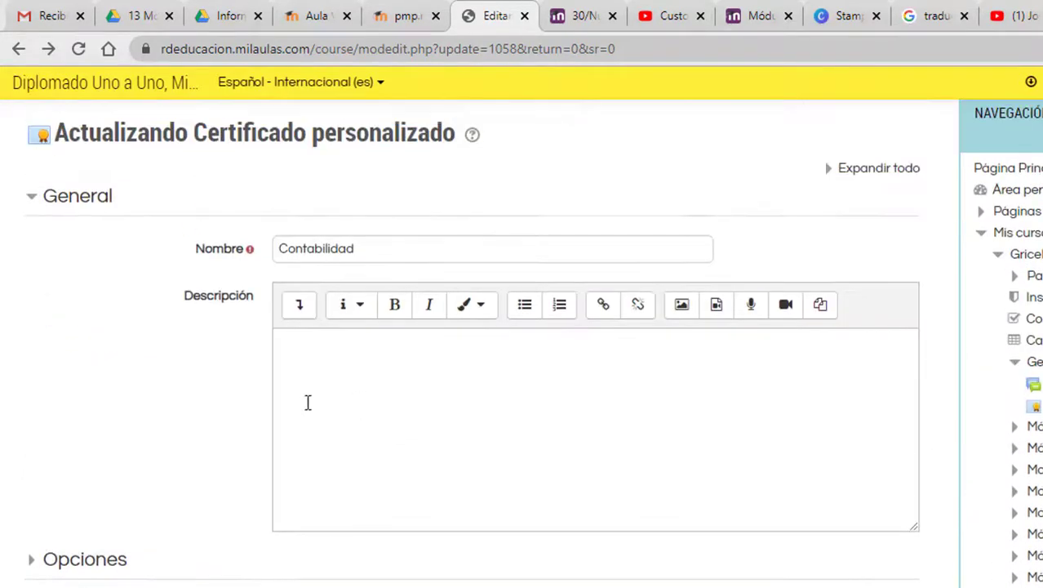
pyautogui.scroll(-3, 386, 377)
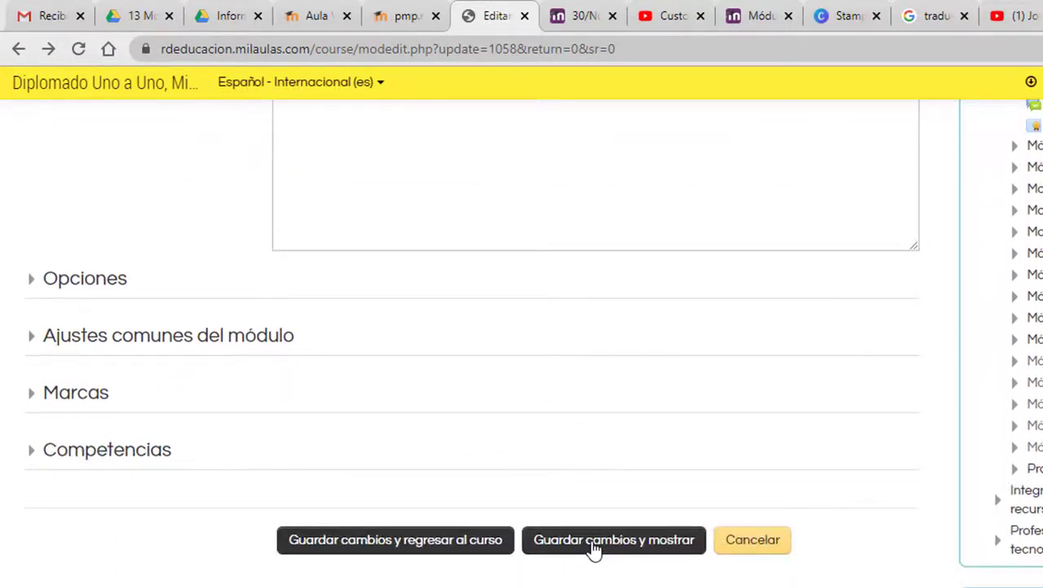
pyautogui.click(593, 545)
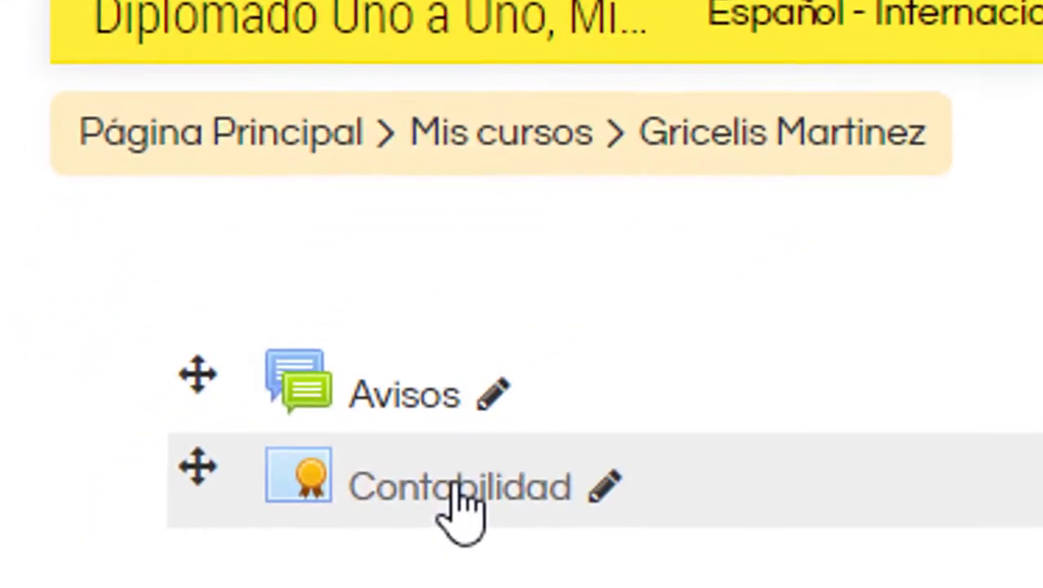
# Open the Contabilidad certificate from the course page and bring up its certificate design editor
pyautogui.click(451, 488)
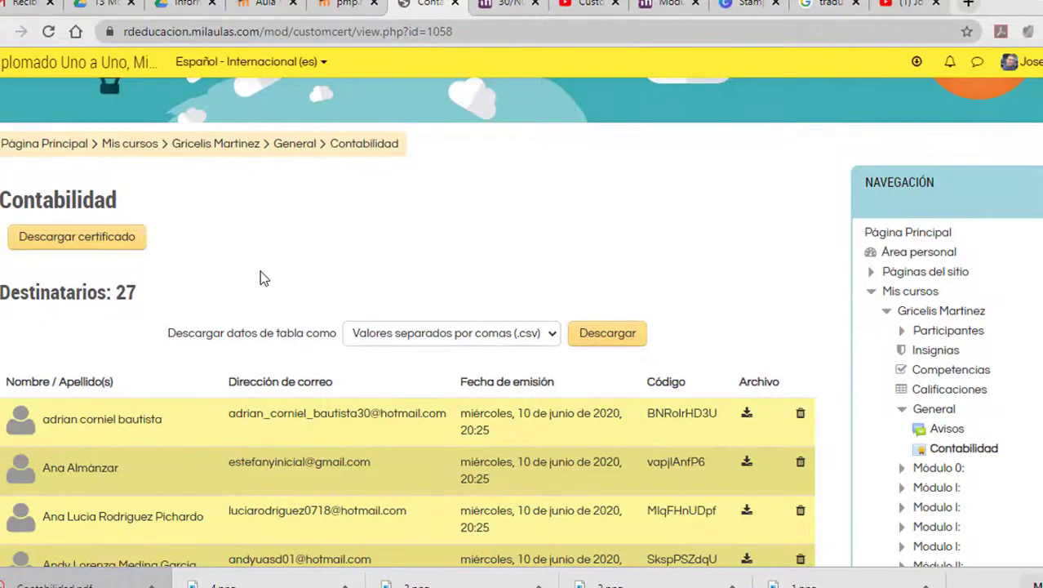
pyautogui.scroll(-4, 244, 310)
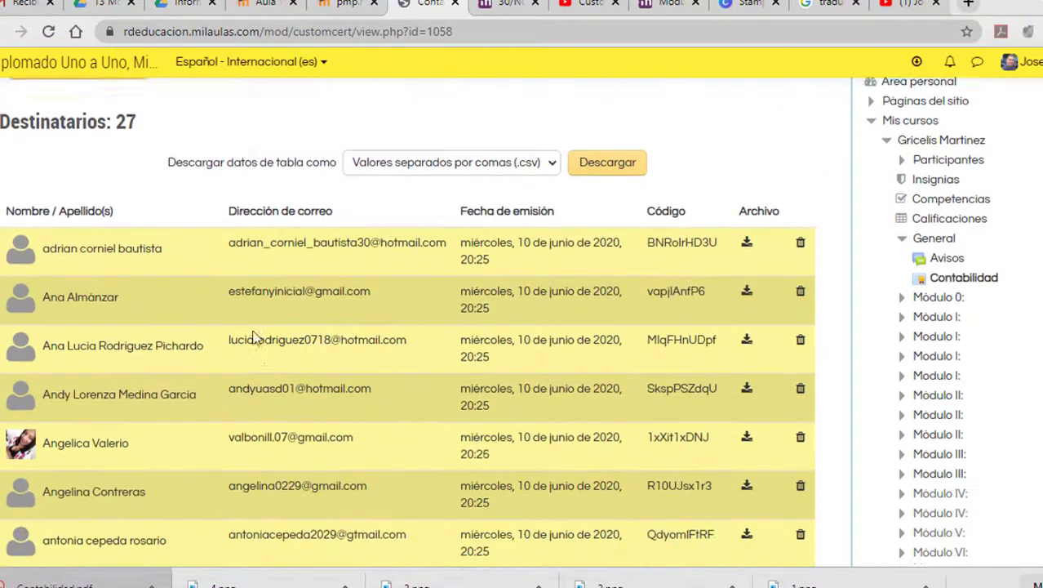
pyautogui.scroll(5, 176, 318)
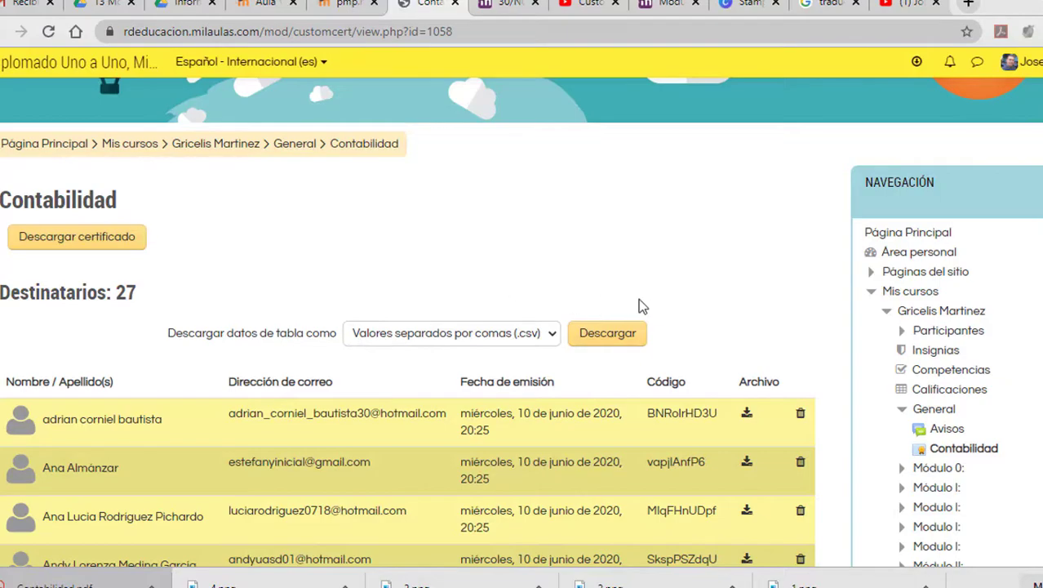
pyautogui.scroll(-5, 640, 305)
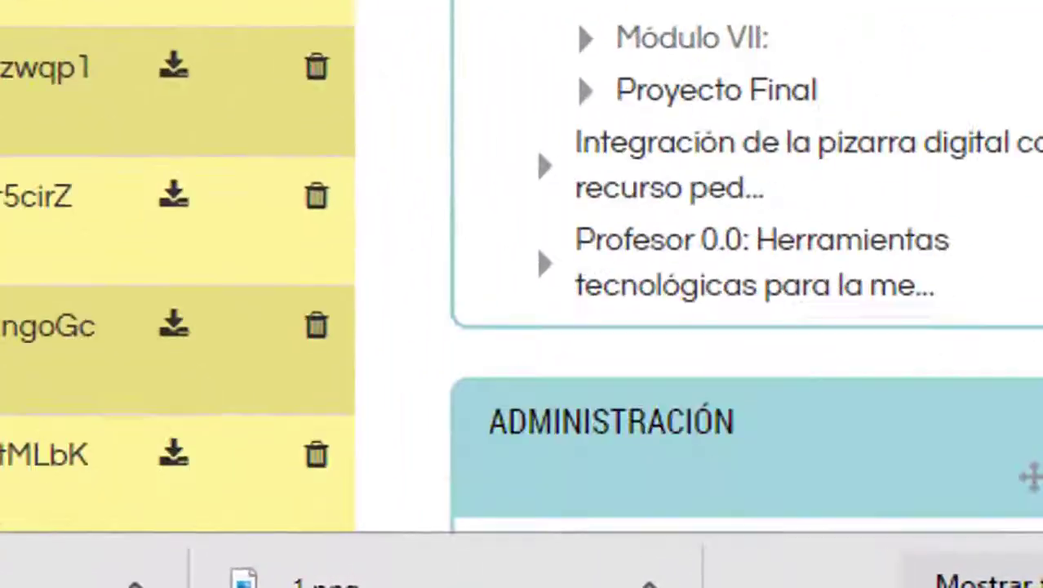
pyautogui.scroll(-5, 1032, 322)
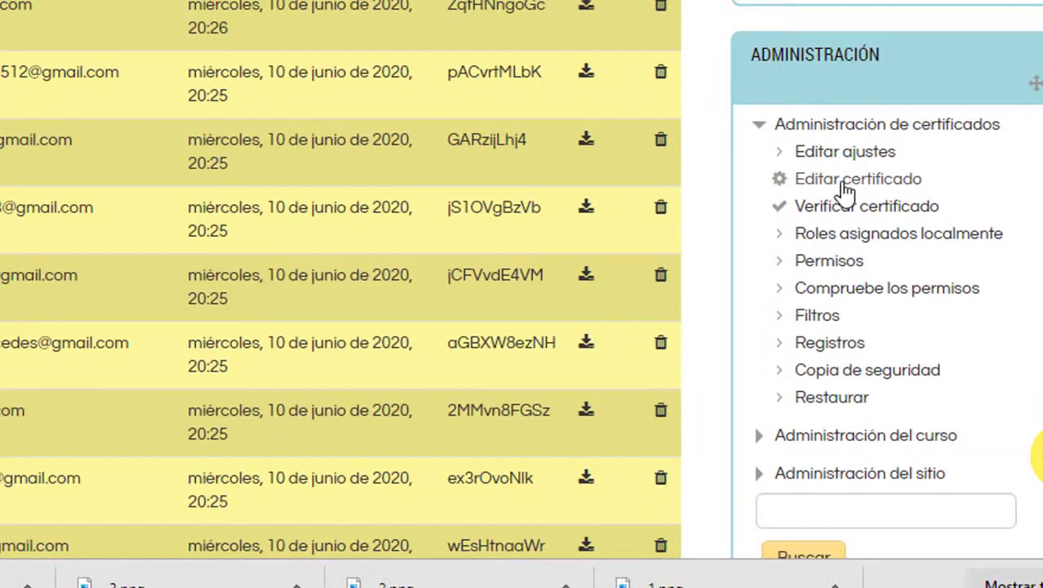
pyautogui.click(847, 192)
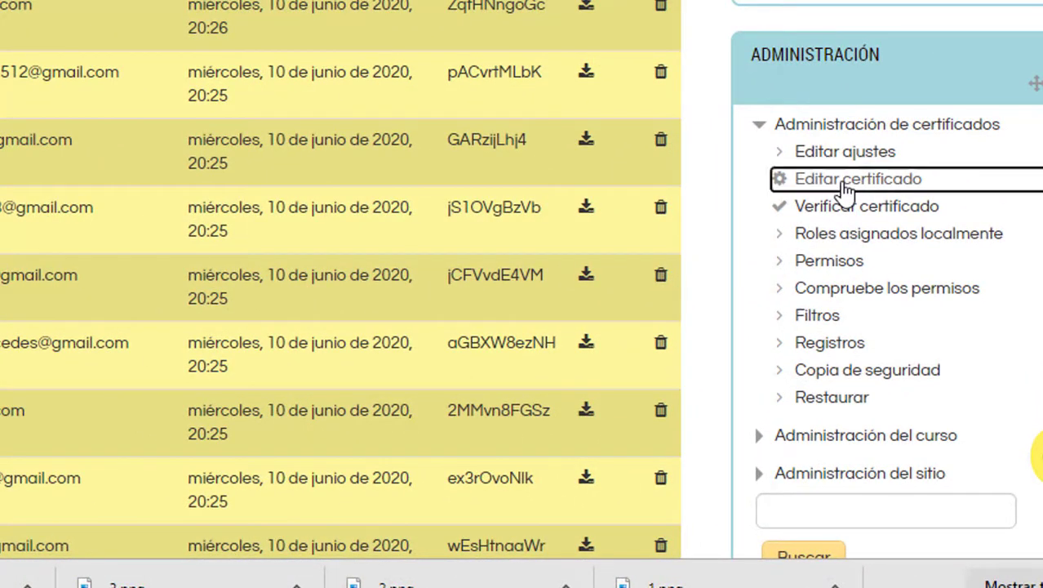
pyautogui.scroll(-5, 287, 317)
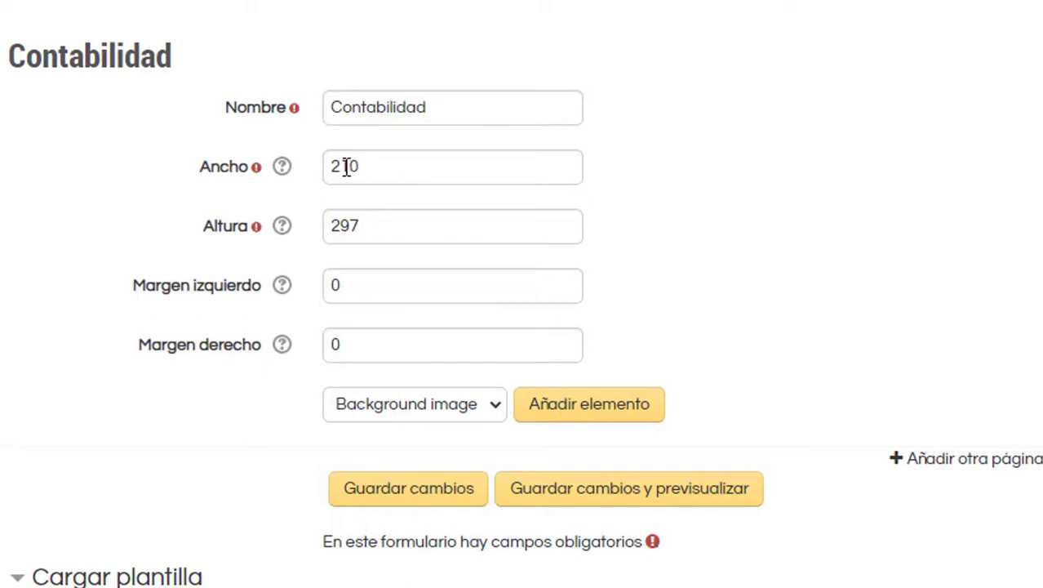
# Change the certificate page to landscape by setting Ancho to 297 and Altura to 210
pyautogui.moveTo(342, 167); pyautogui.dragTo(448, 157)
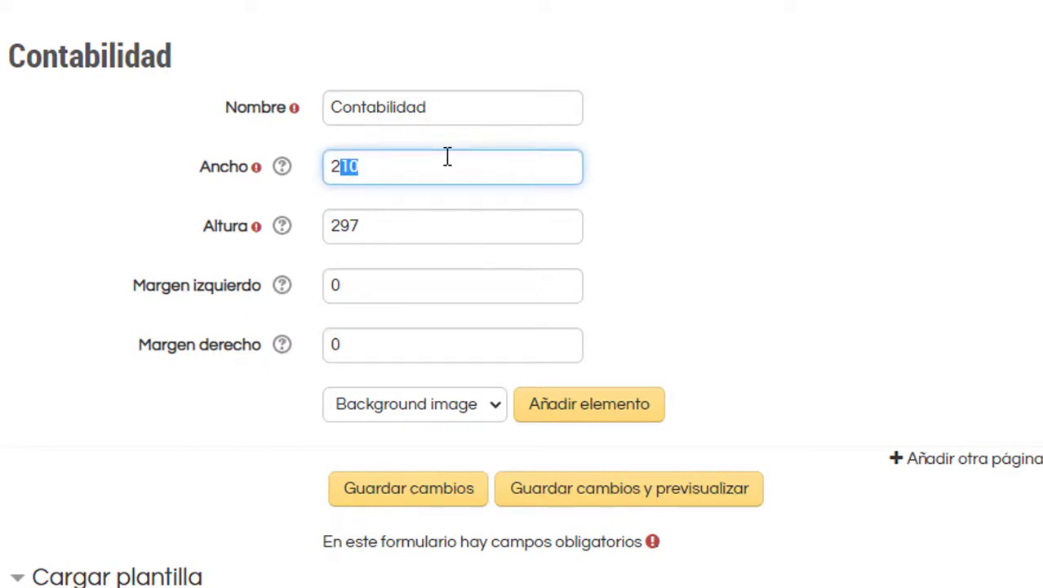
pyautogui.write('97')
pyautogui.moveTo(345, 228); pyautogui.dragTo(557, 183)
pyautogui.write('10')
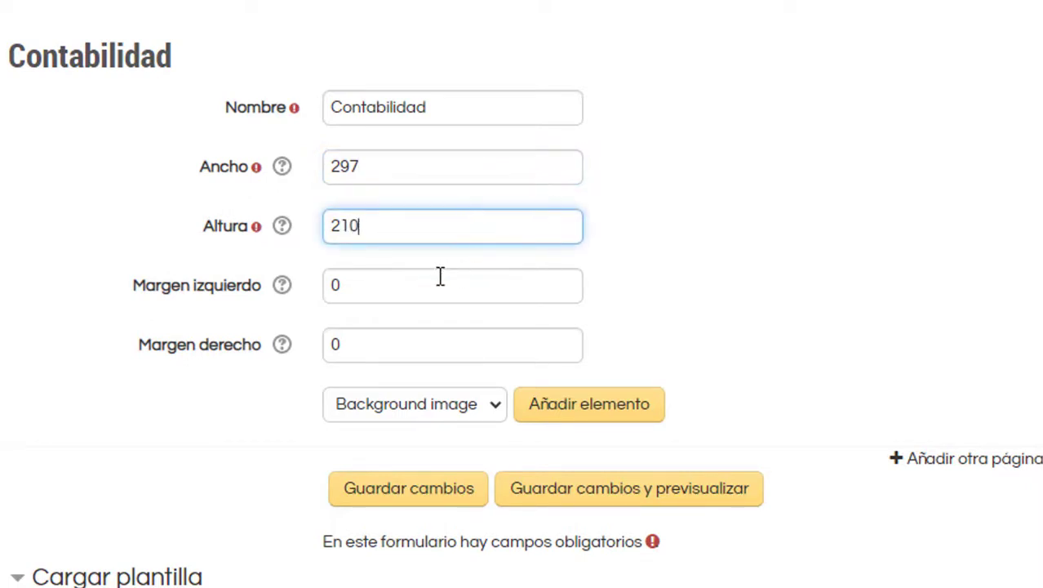
pyautogui.click(350, 284)
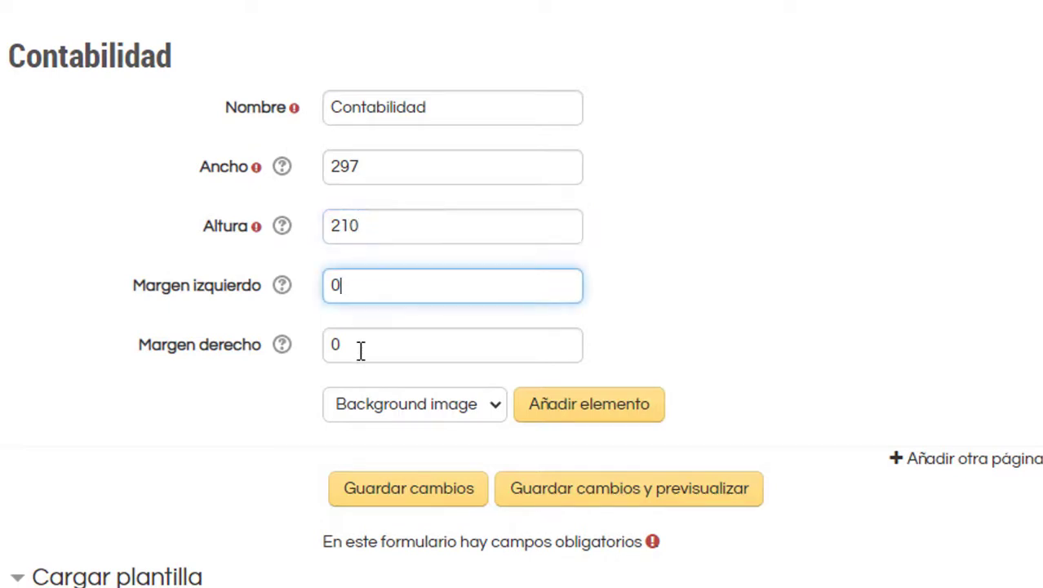
pyautogui.click(356, 349)
pyautogui.click(380, 287)
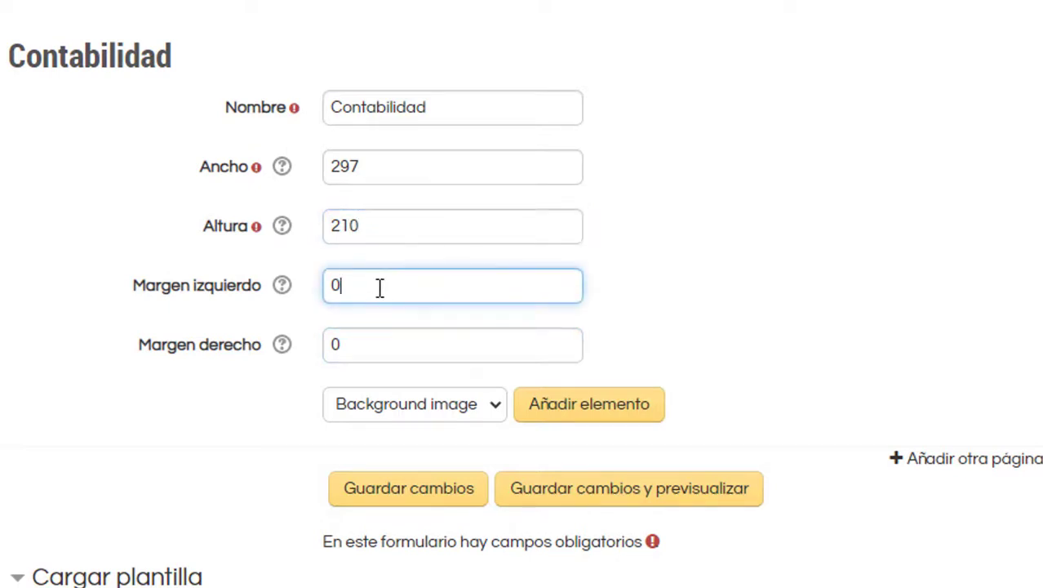
pyautogui.click(372, 372)
pyautogui.scroll(-1, 500, 372)
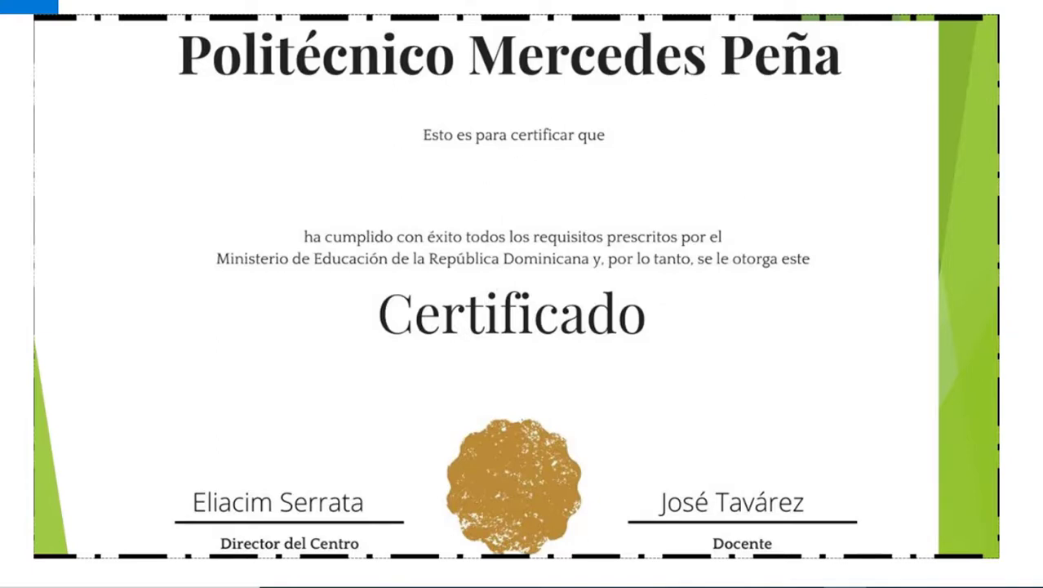
# Return to the certificate editor and add a Background image element to the Contabilidad page
pyautogui.click(1035, 2)
pyautogui.click(473, 170)
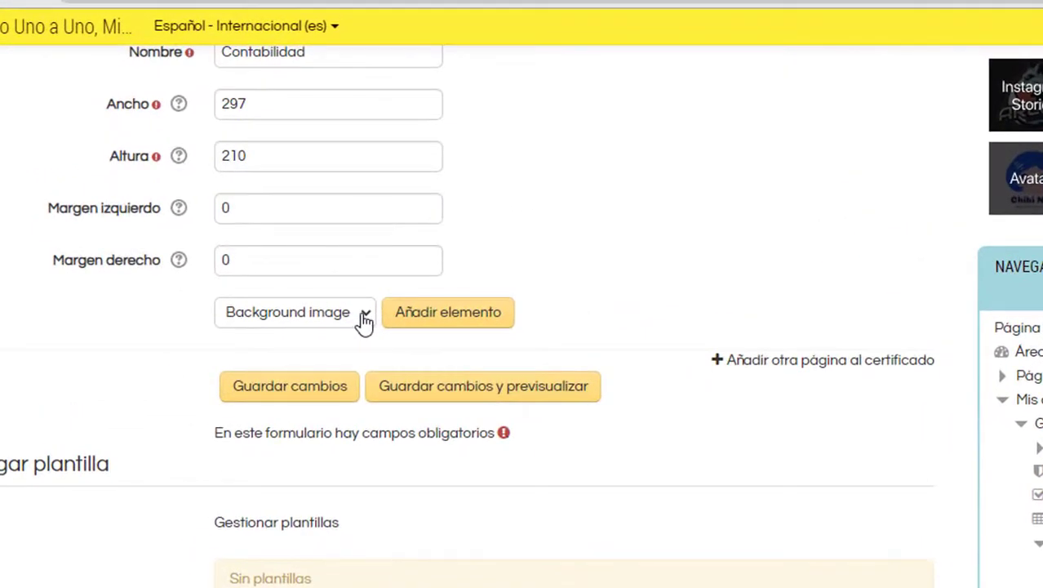
pyautogui.click(364, 319)
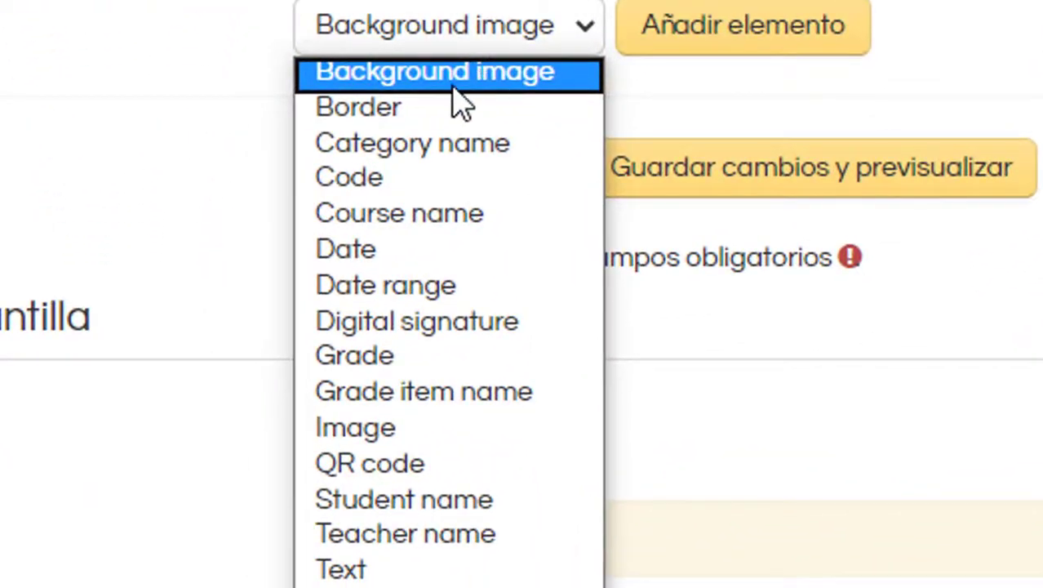
pyautogui.click(731, 42)
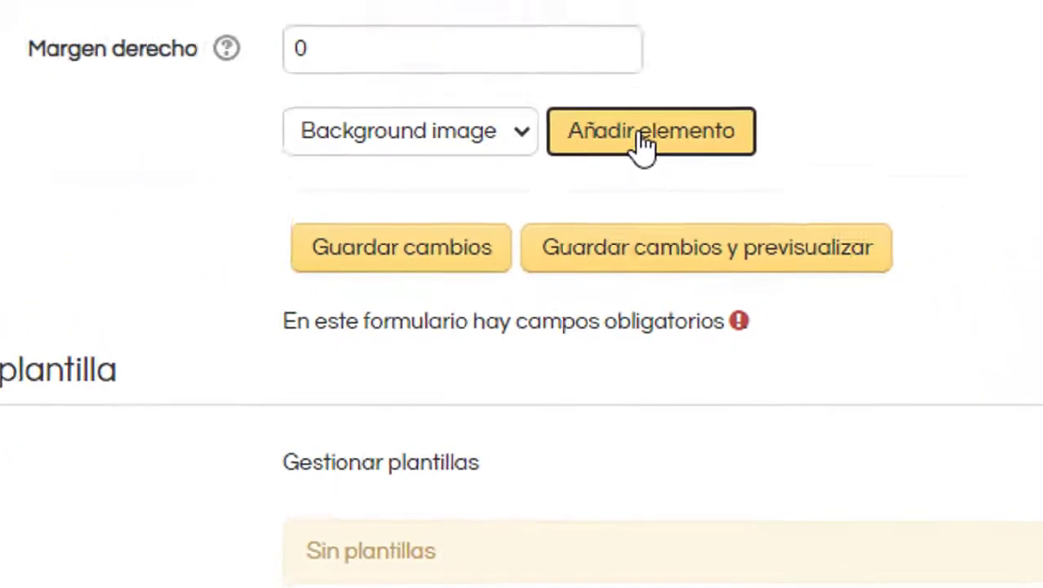
pyautogui.click(645, 141)
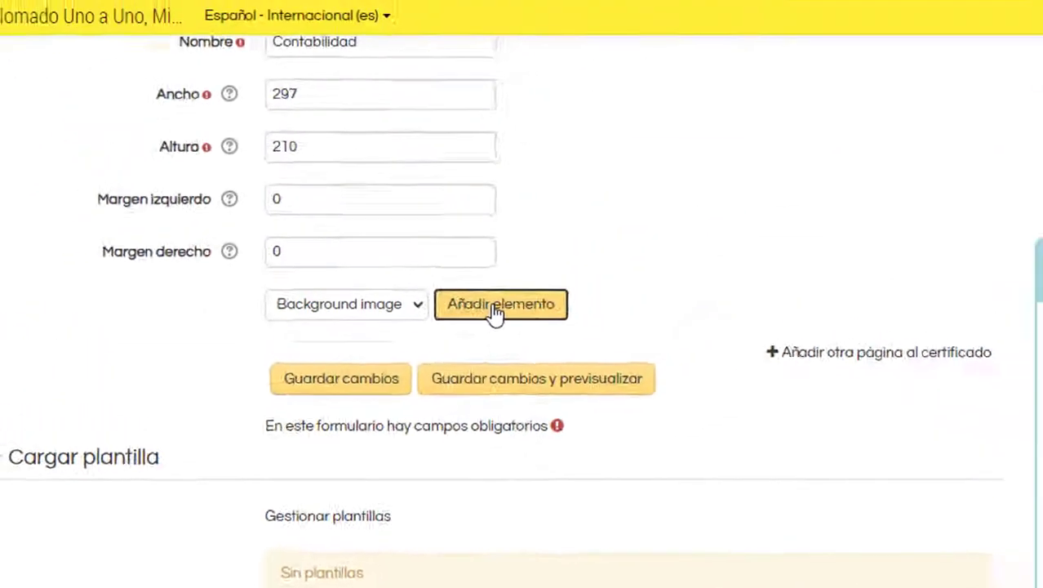
# Review the uploaded Diapositiva1.JPG file's details and the Image choices for the background element
pyautogui.scroll(-3, 490, 404)
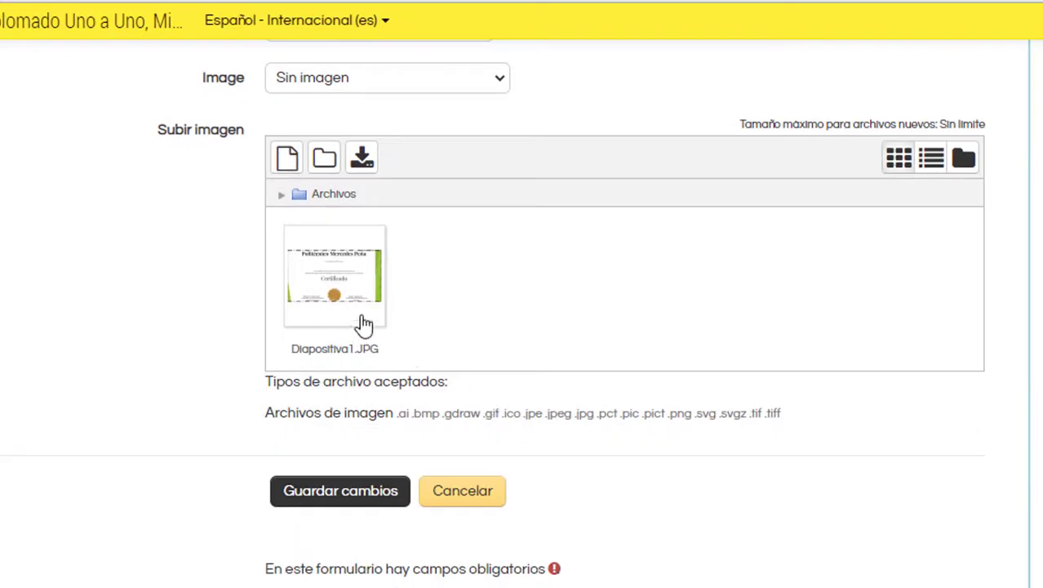
pyautogui.click(337, 286)
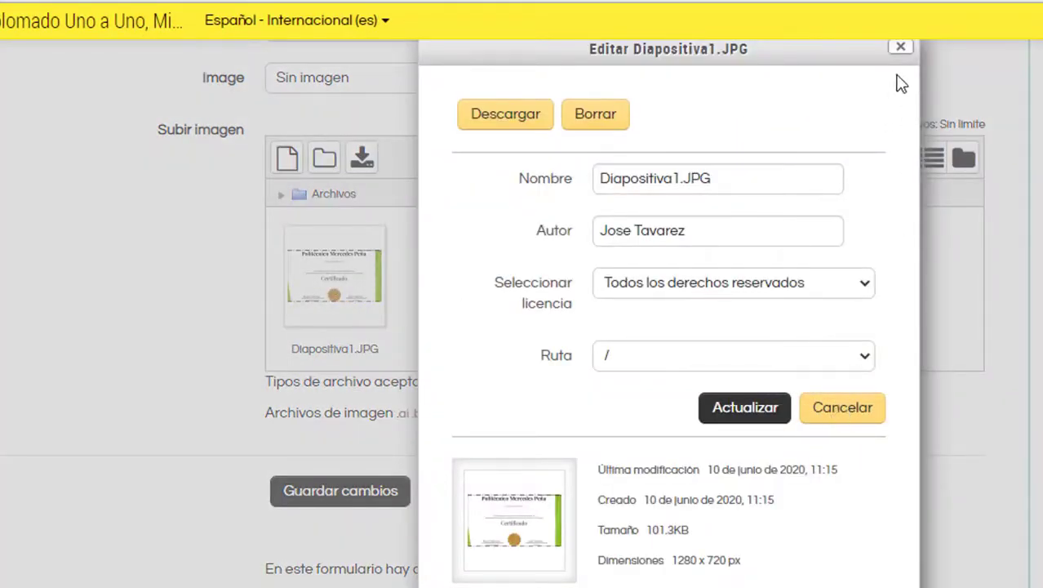
pyautogui.click(900, 49)
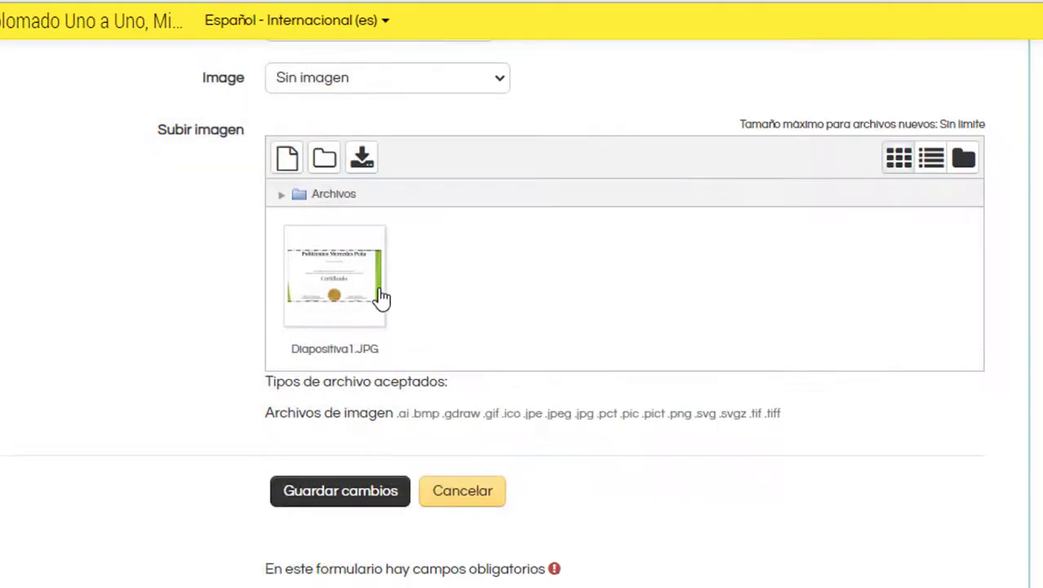
pyautogui.scroll(4, 315, 381)
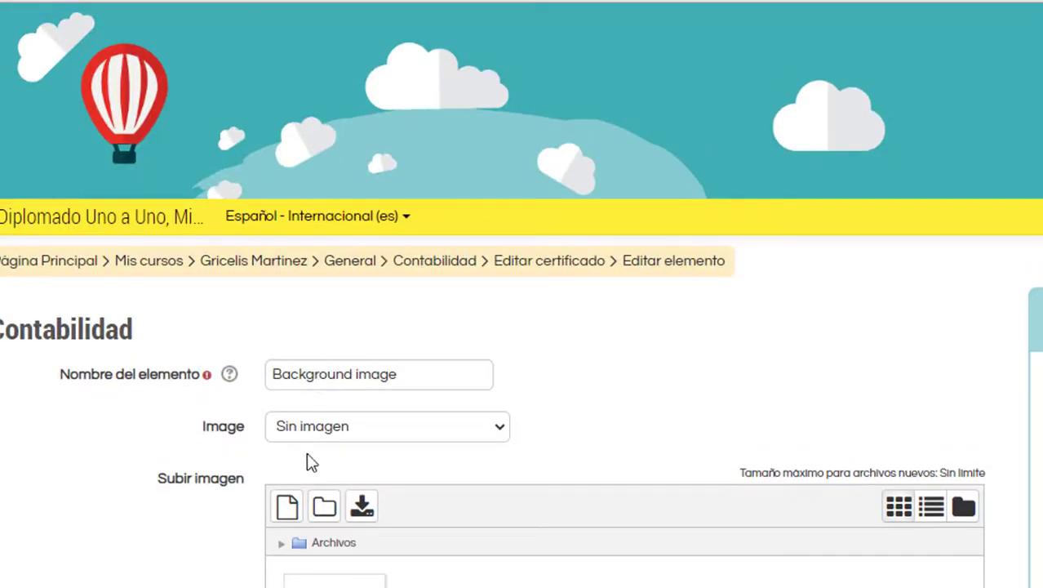
pyautogui.click(489, 433)
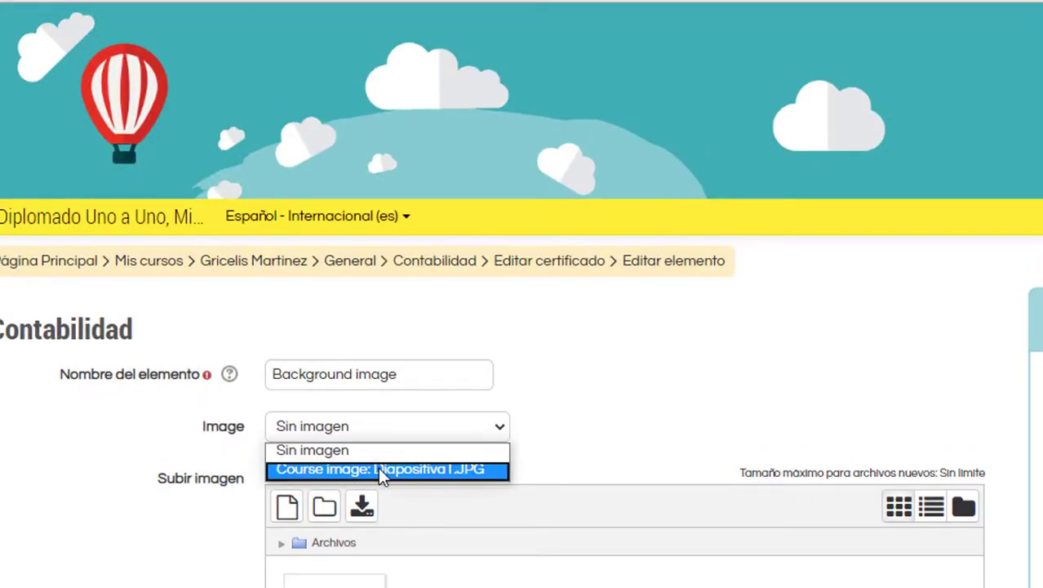
pyautogui.click(409, 469)
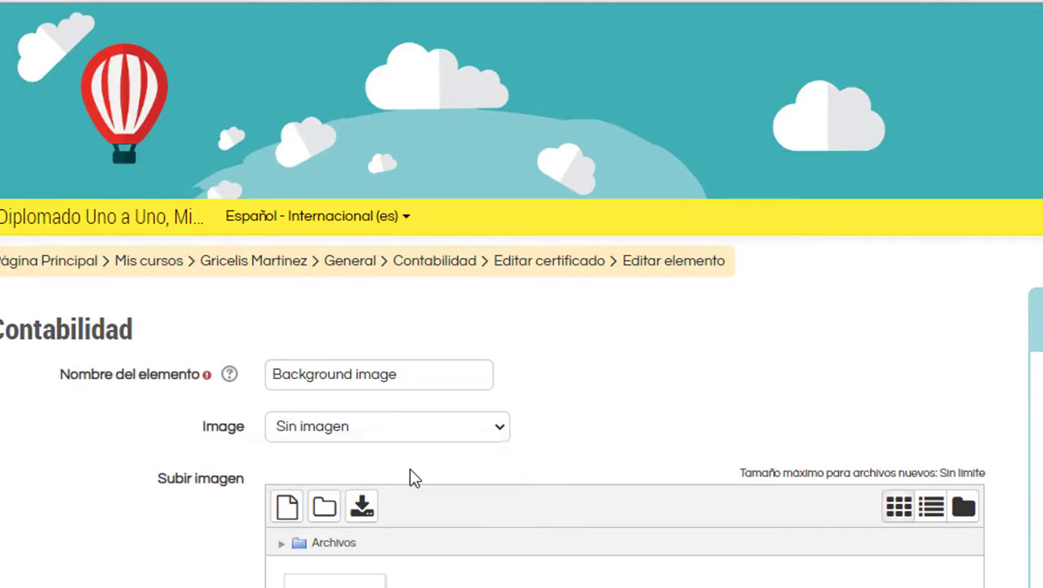
# Save the background element with the uploaded Diapositiva1.JPG, and save the certificate design with a preview
pyautogui.scroll(-5, 409, 475)
pyautogui.click(342, 390)
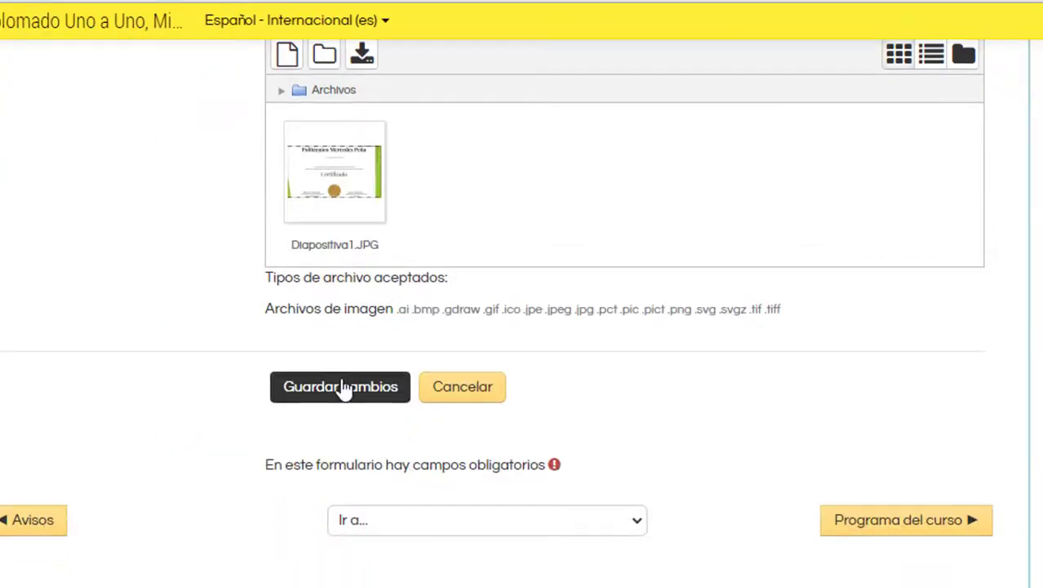
pyautogui.scroll(-9, 447, 376)
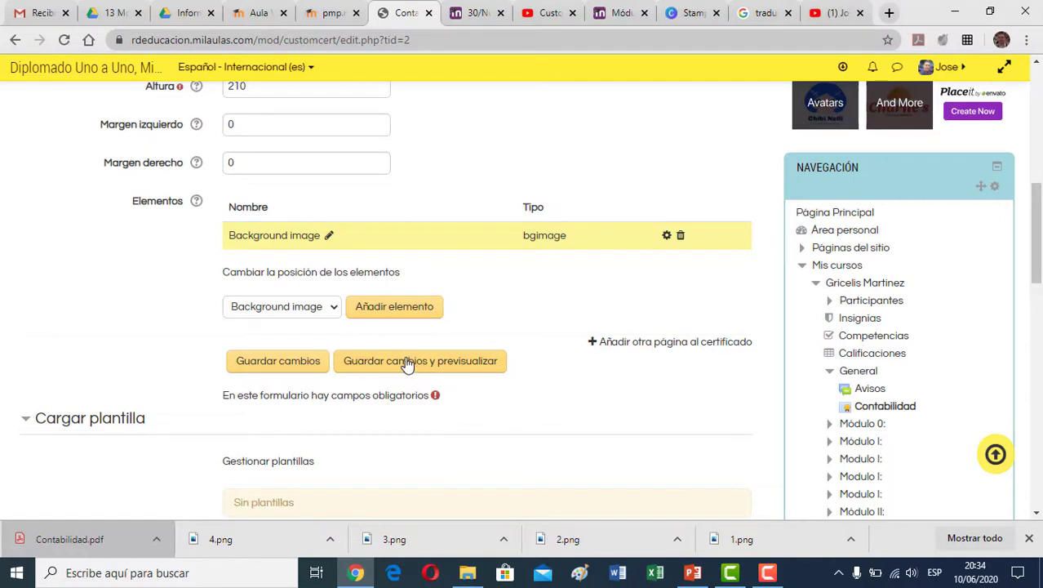
pyautogui.click(405, 362)
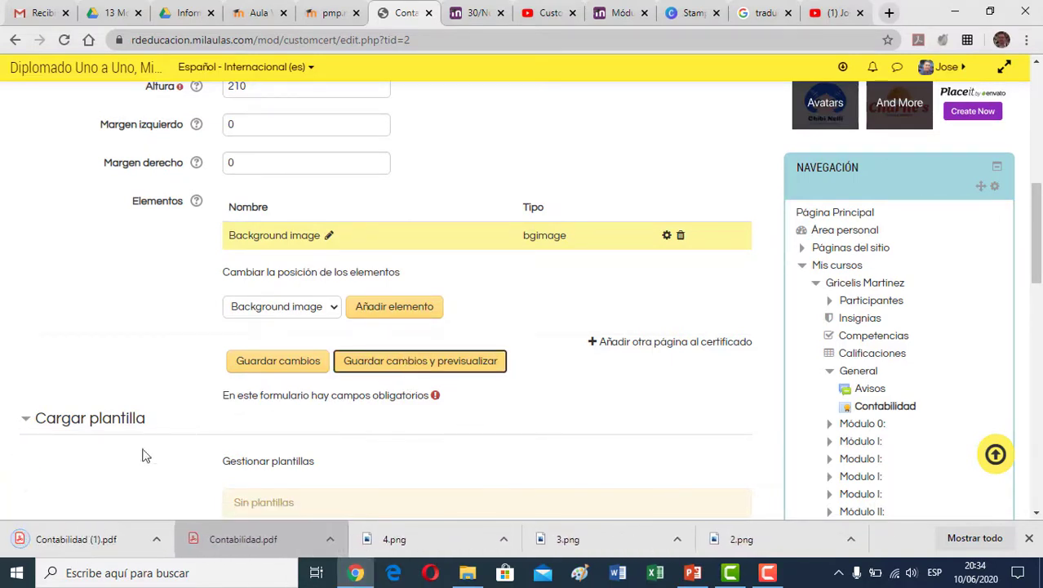
# Open the downloaded Contabilidad (1).pdf preview, examine how the background fills the certificate page, and close it
pyautogui.click(80, 540)
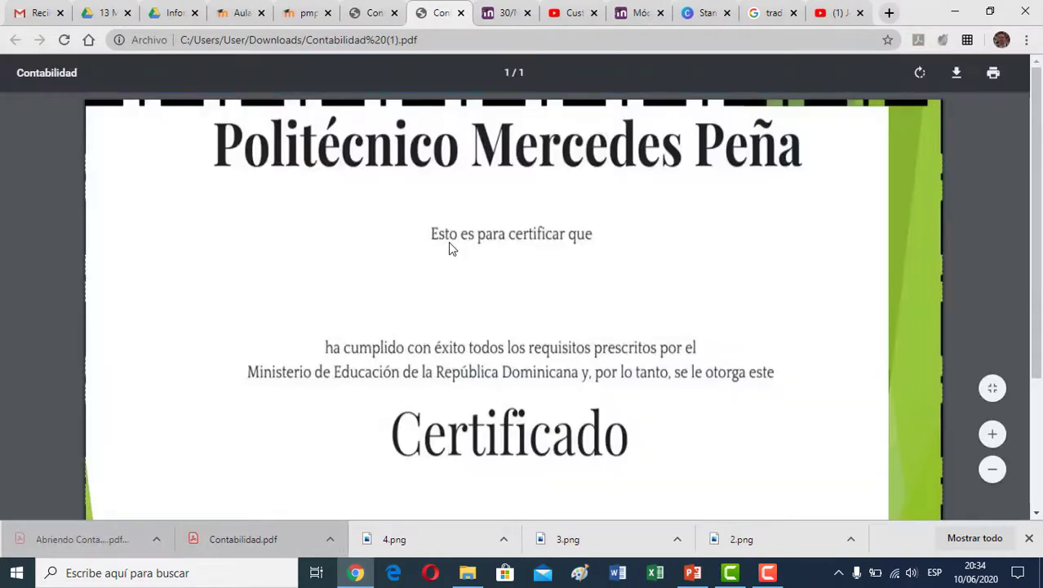
pyautogui.moveTo(1038, 165); pyautogui.dragTo(1040, 294)
pyautogui.scroll(2, 1040, 294)
pyautogui.scroll(-2, 1039, 294)
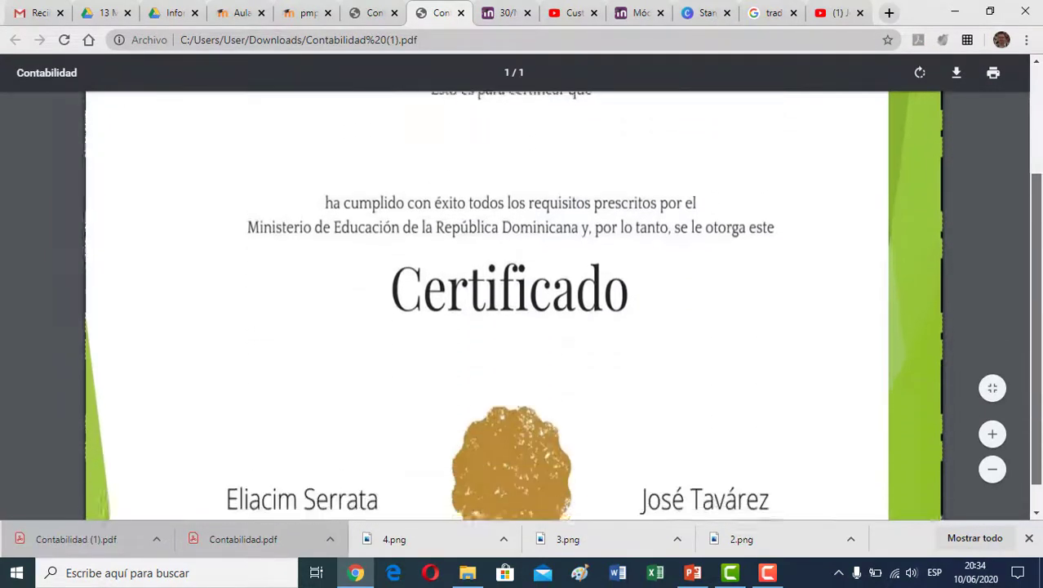
pyautogui.scroll(2, 1040, 164)
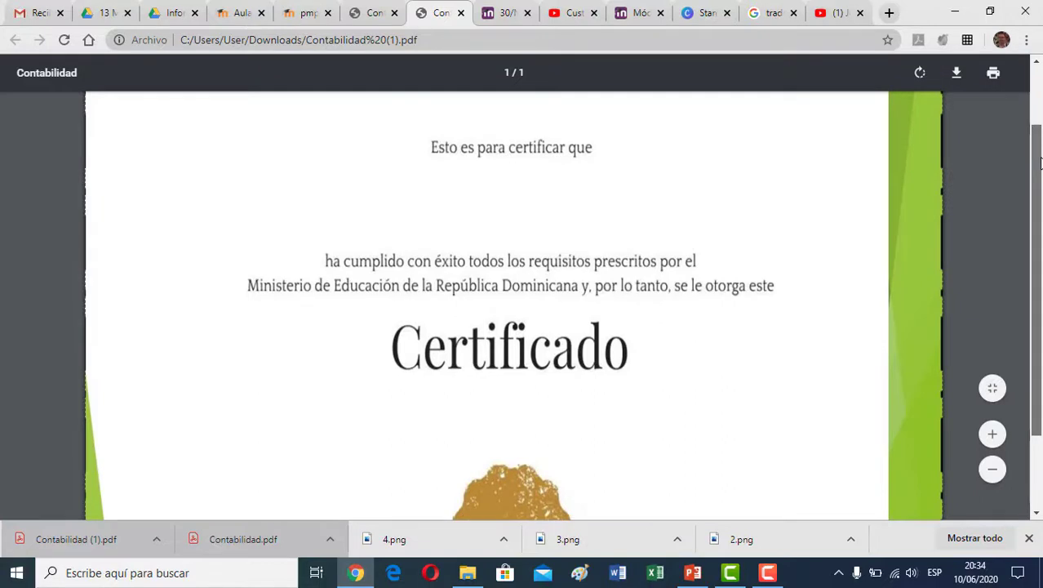
pyautogui.moveTo(1039, 163); pyautogui.dragTo(1041, 186)
pyautogui.scroll(1, 1040, 174)
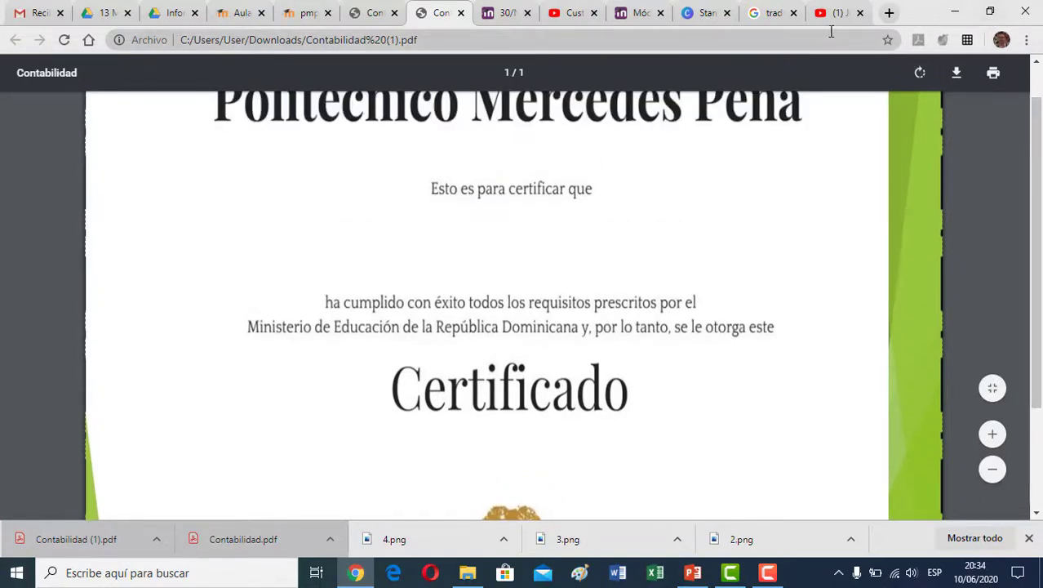
pyautogui.click(460, 13)
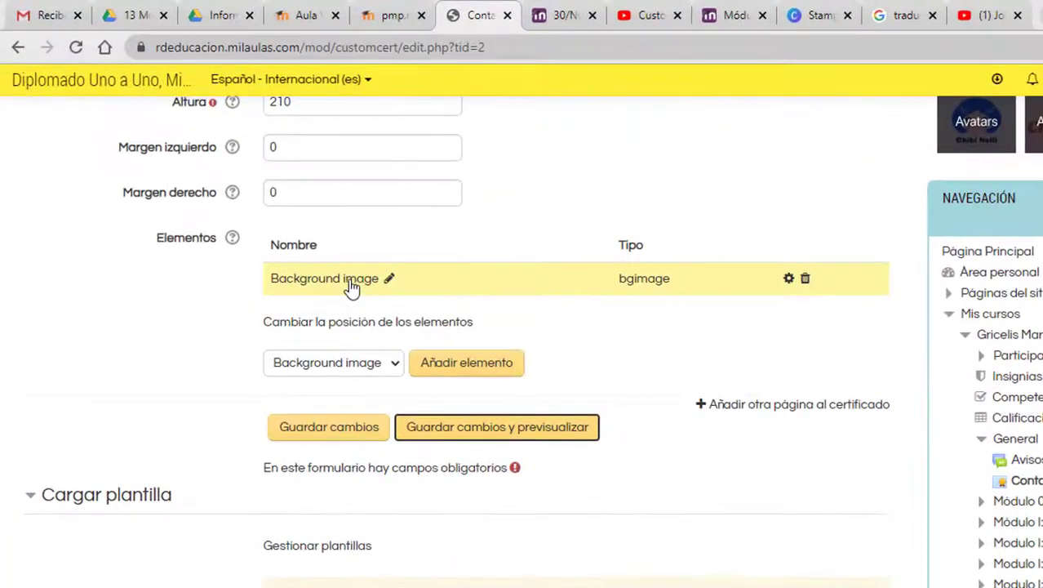
# Add a Student name element to the certificate page
pyautogui.scroll(1, 337, 299)
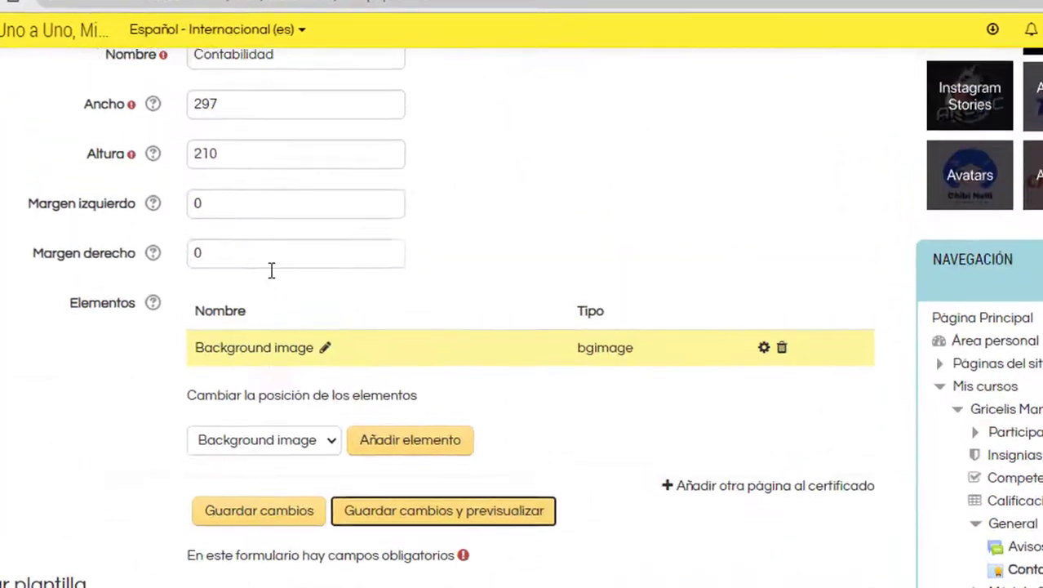
pyautogui.click(333, 445)
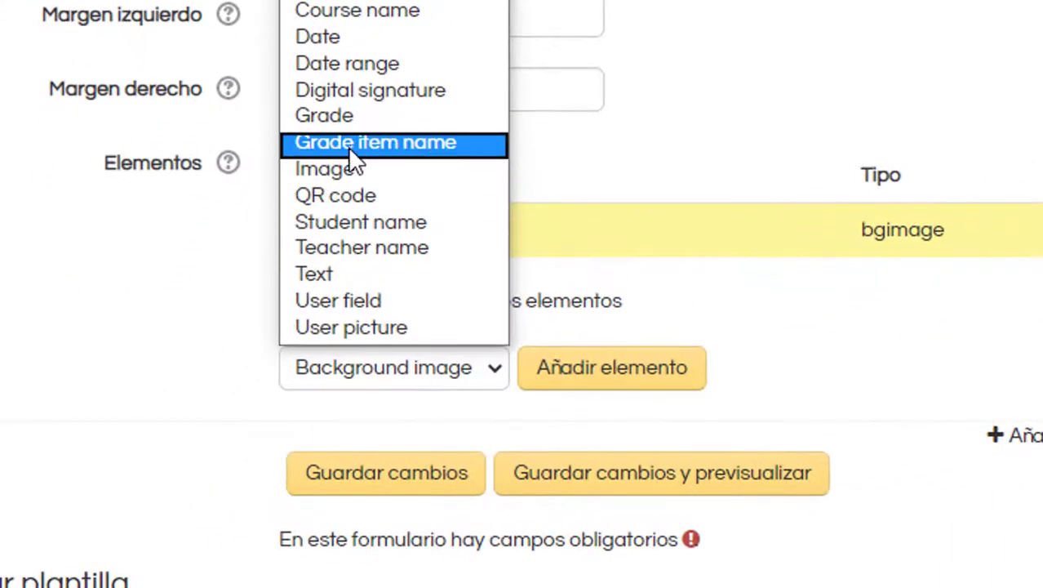
pyautogui.click(354, 223)
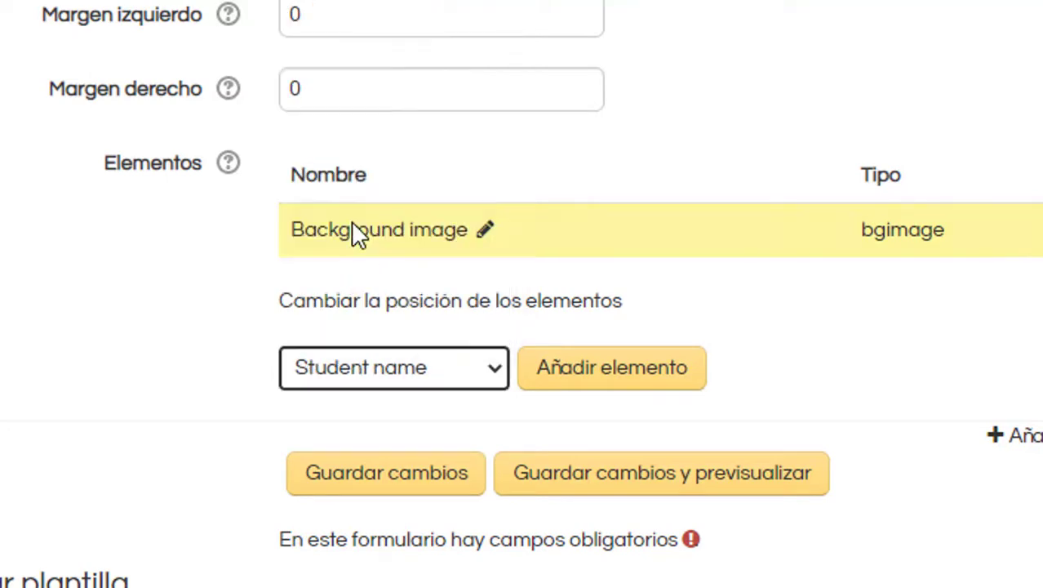
pyautogui.click(620, 389)
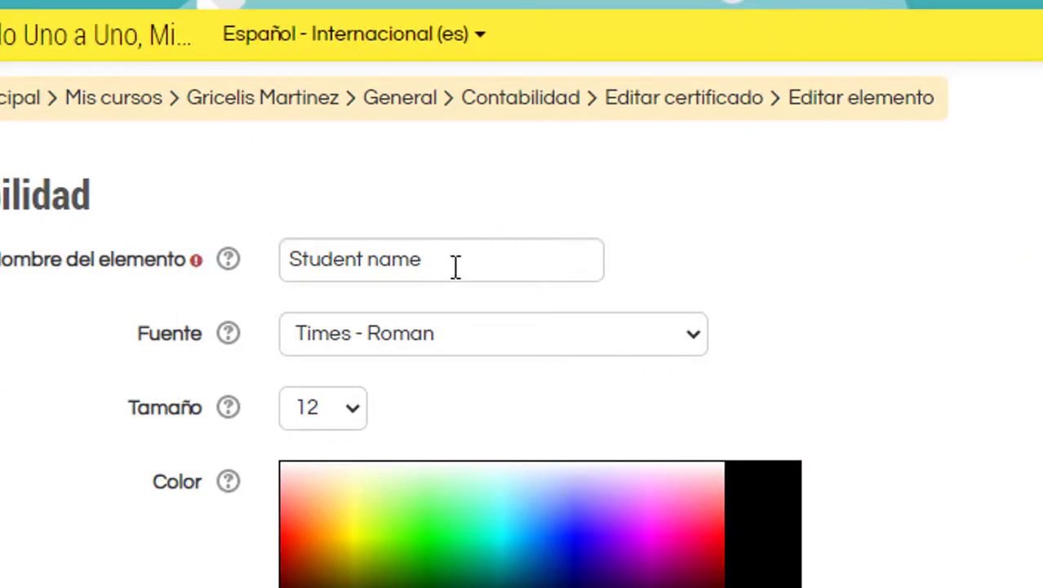
# Rename the student name element as "Nombre del estudiante"
pyautogui.click(465, 265)
pyautogui.moveTo(469, 266); pyautogui.dragTo(279, 267)
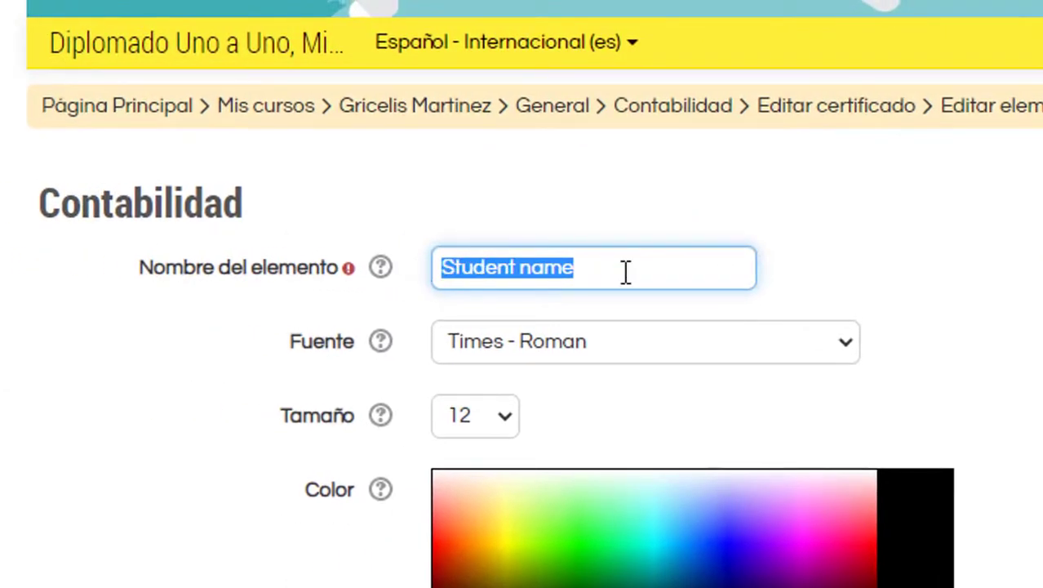
pyautogui.write('N')
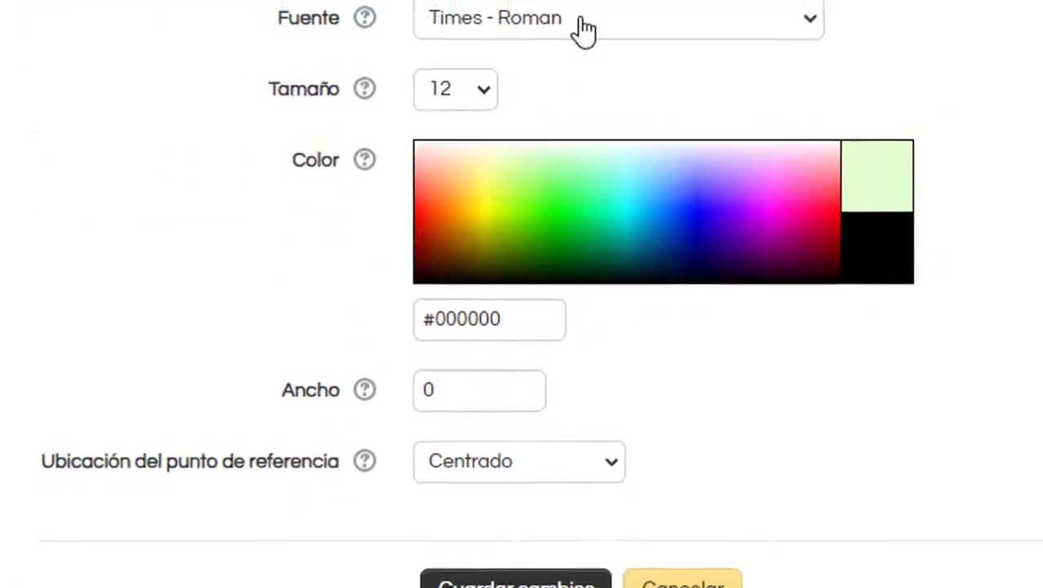
# Format the student name element with Free Mono Oblique font, size 40 and color #FFCE4C, and save it
pyautogui.click(609, 351)
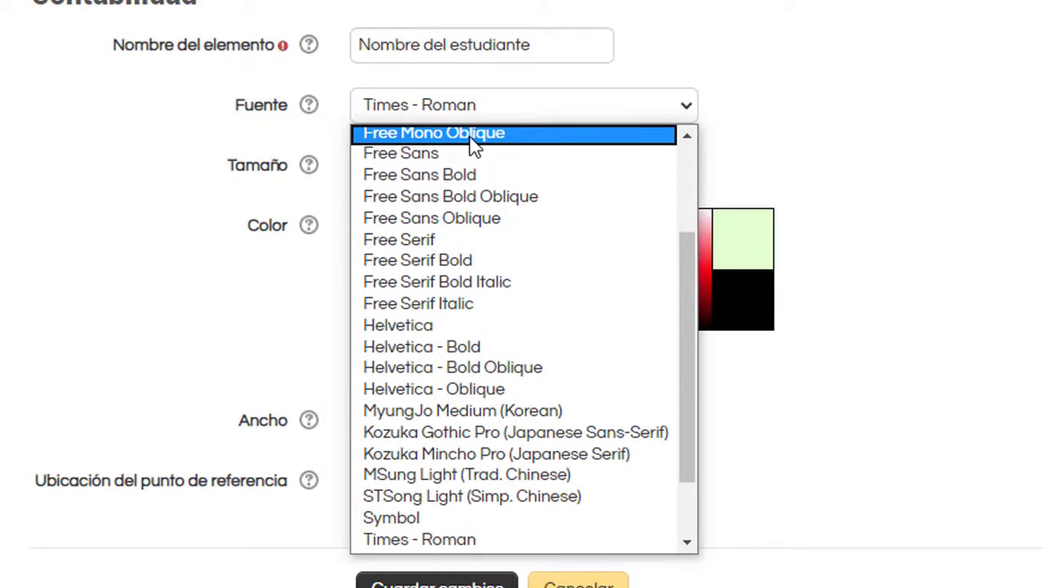
pyautogui.click(471, 137)
pyautogui.click(395, 261)
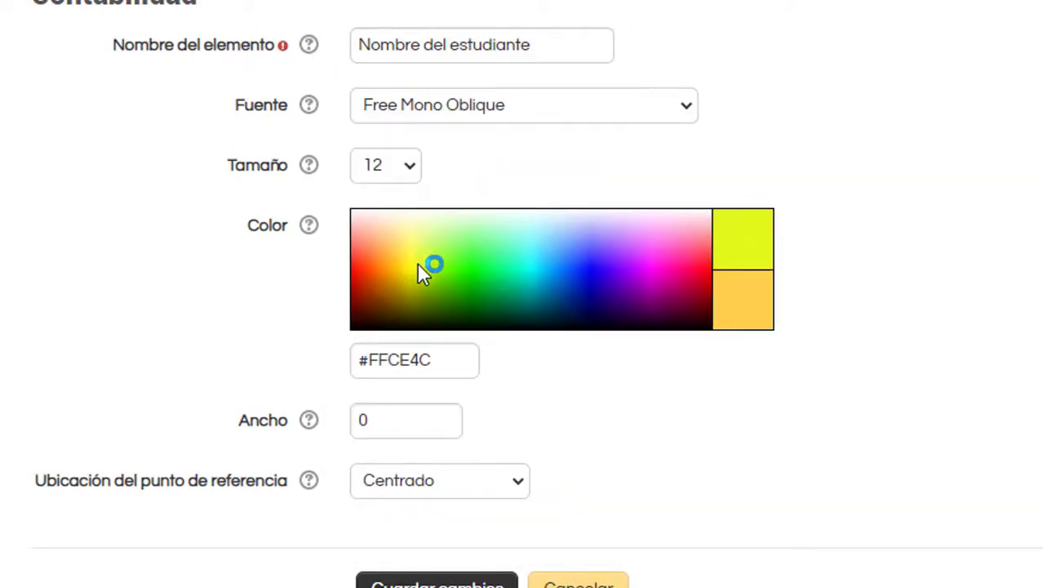
pyautogui.click(410, 168)
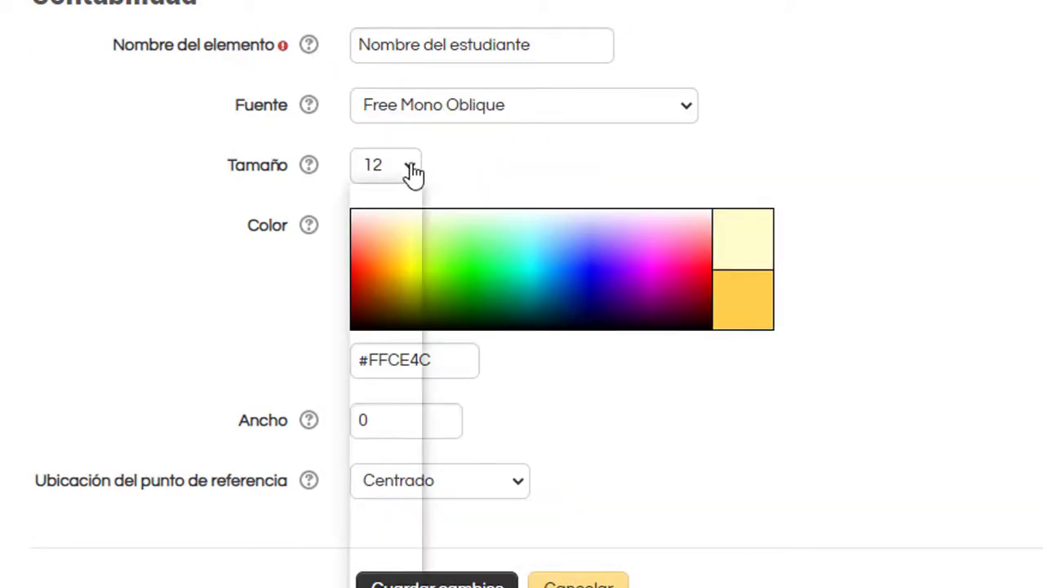
pyautogui.scroll(-10, 392, 339)
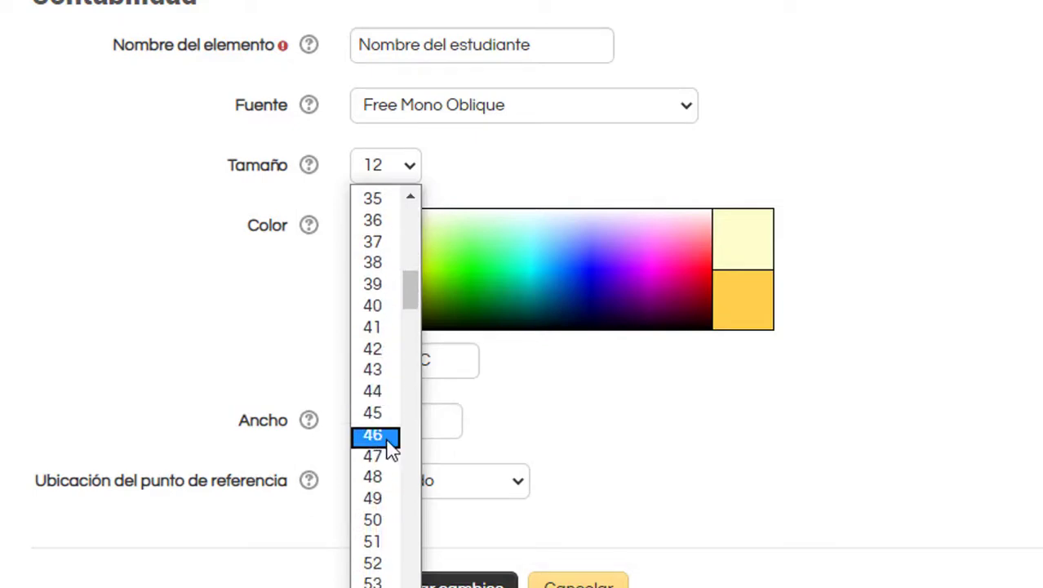
pyautogui.click(383, 306)
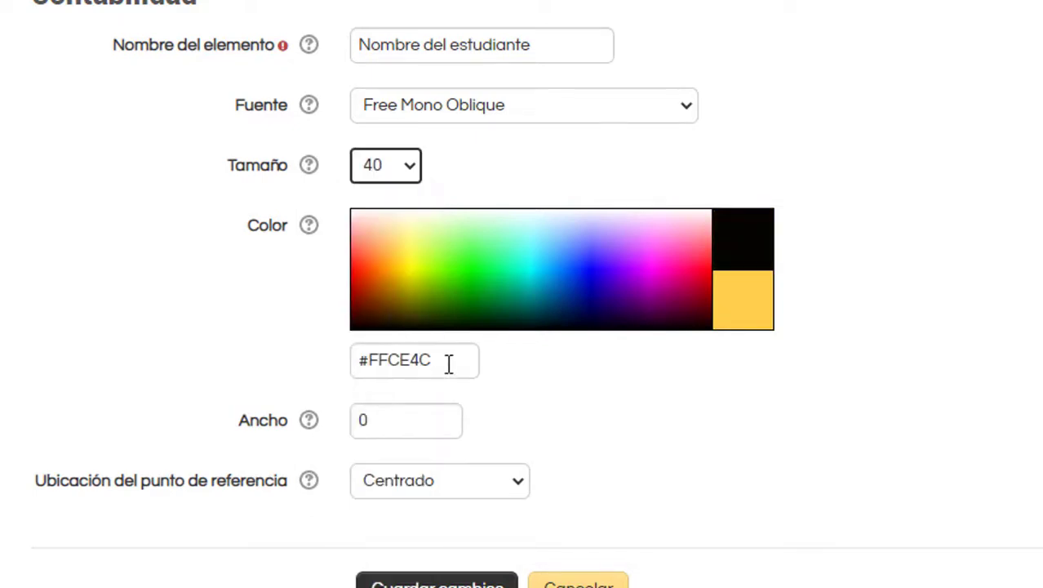
pyautogui.scroll(-3, 398, 405)
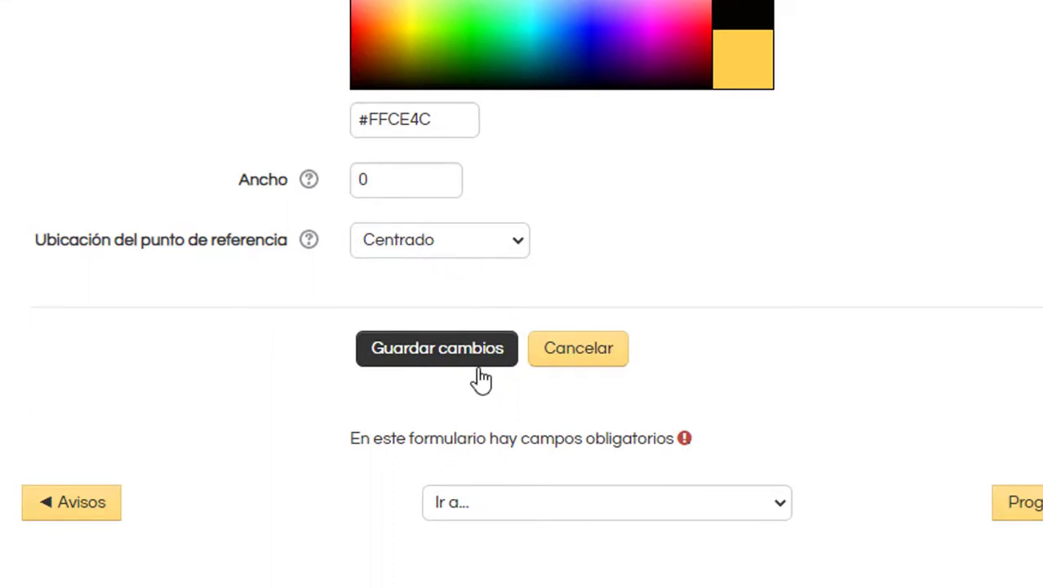
pyautogui.click(431, 353)
# Open the view for changing the position of the elements on the certificate
pyautogui.scroll(-9, 577, 364)
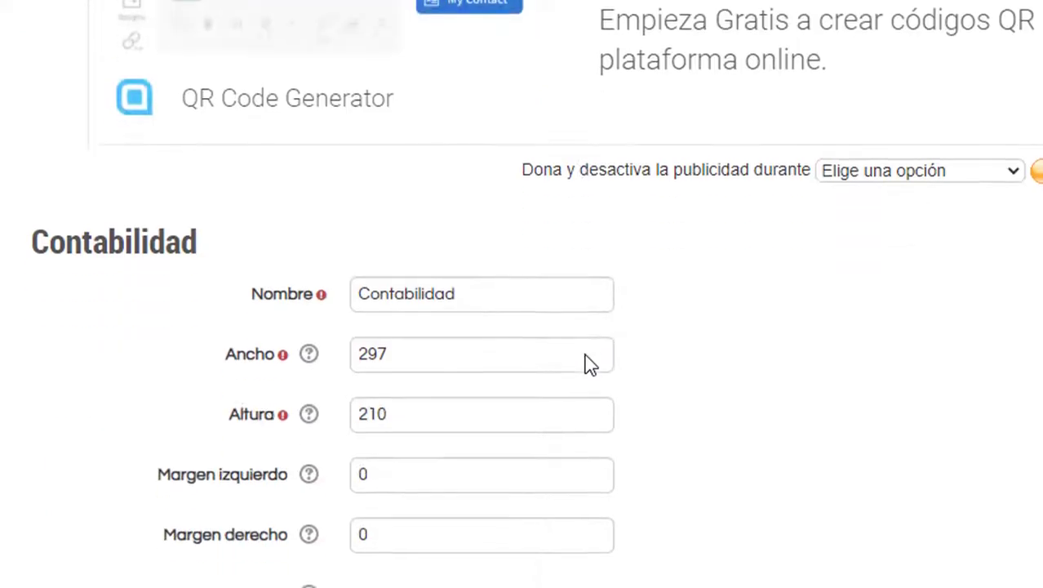
pyautogui.scroll(-3, 539, 375)
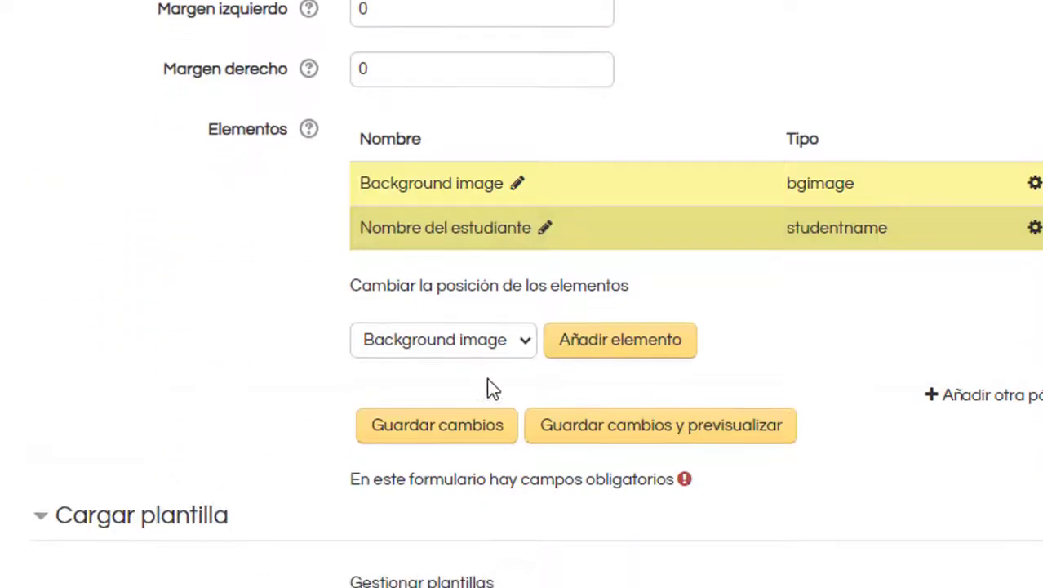
pyautogui.click(476, 294)
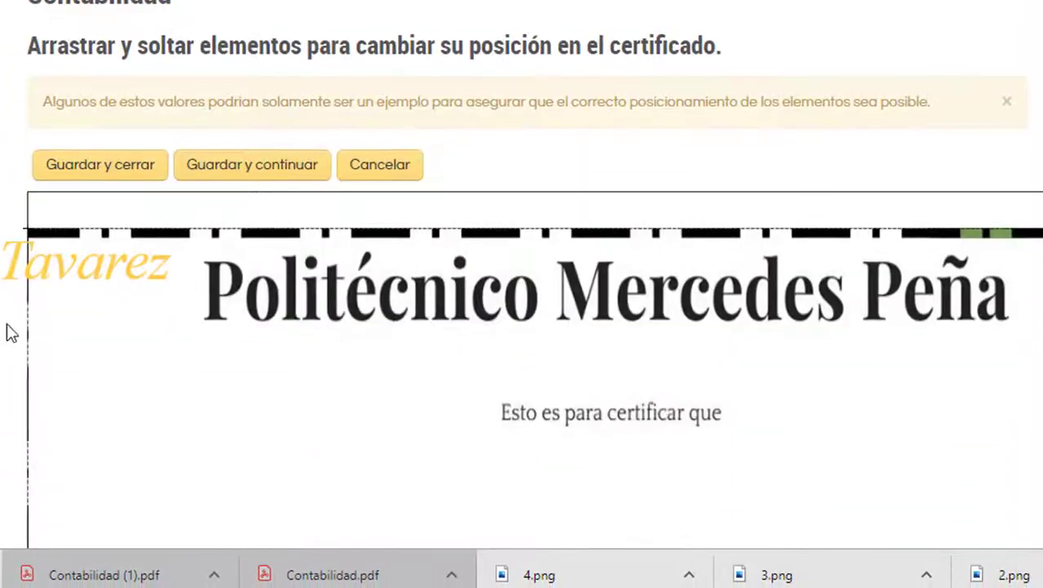
# Position the student name centered just below "Esto es para certificar que" and save the element positions, closing the positioning view
pyautogui.moveTo(70, 270); pyautogui.dragTo(663, 498)
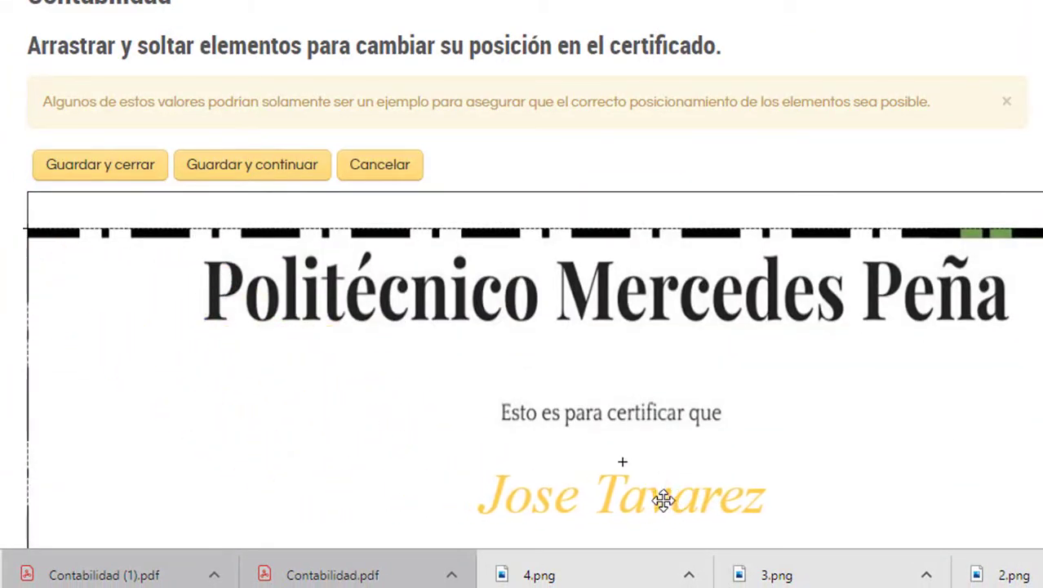
pyautogui.scroll(-3, 804, 376)
pyautogui.scroll(-1, 819, 319)
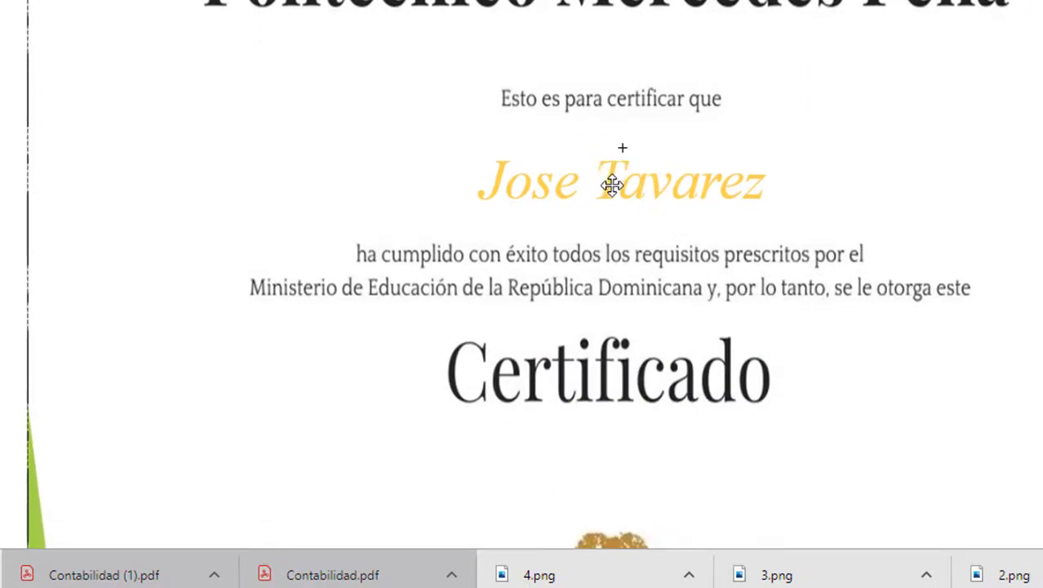
pyautogui.moveTo(611, 185); pyautogui.dragTo(602, 151)
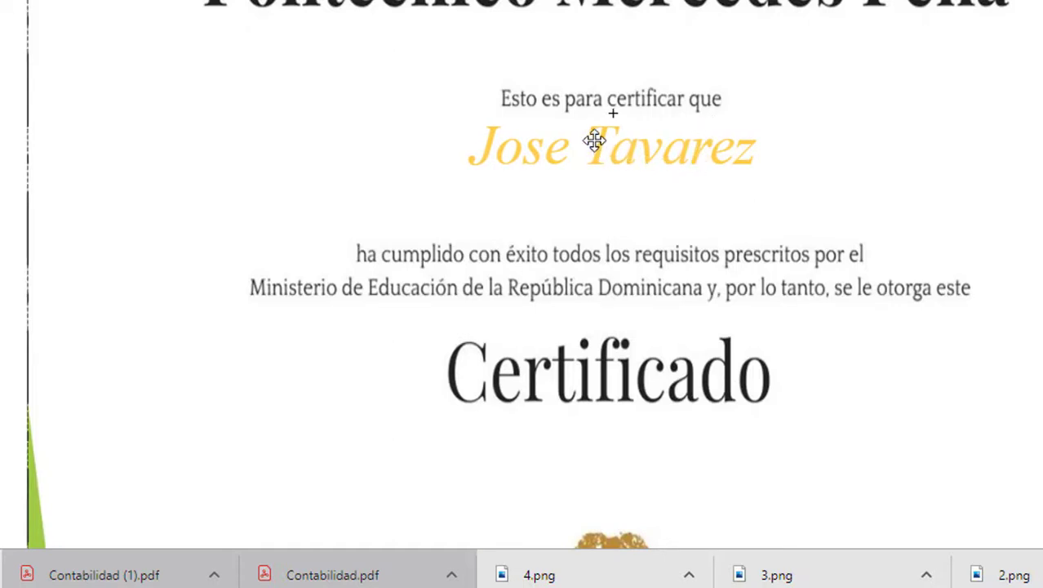
pyautogui.moveTo(573, 158)
pyautogui.mouseDown()
pyautogui.moveTo(563, 156)
pyautogui.moveTo(573, 158)
pyautogui.mouseUp()
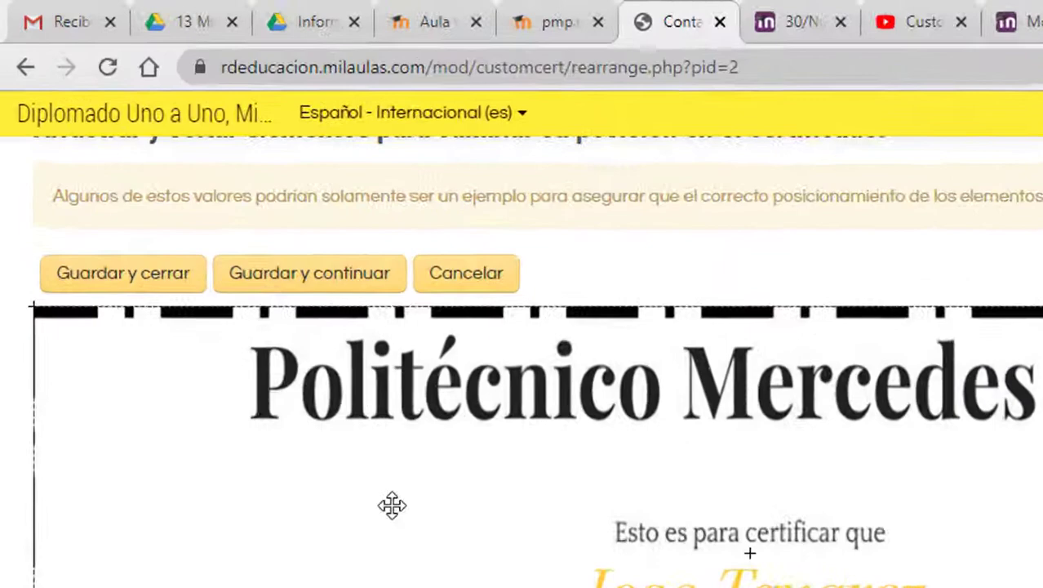
pyautogui.scroll(5, 279, 369)
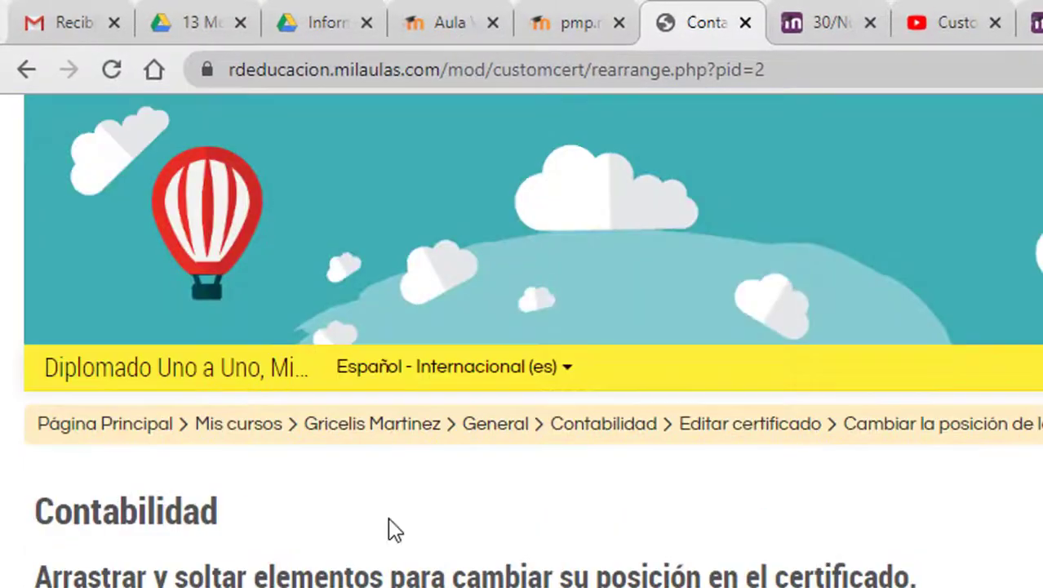
pyautogui.scroll(-2, 241, 575)
pyautogui.click(146, 558)
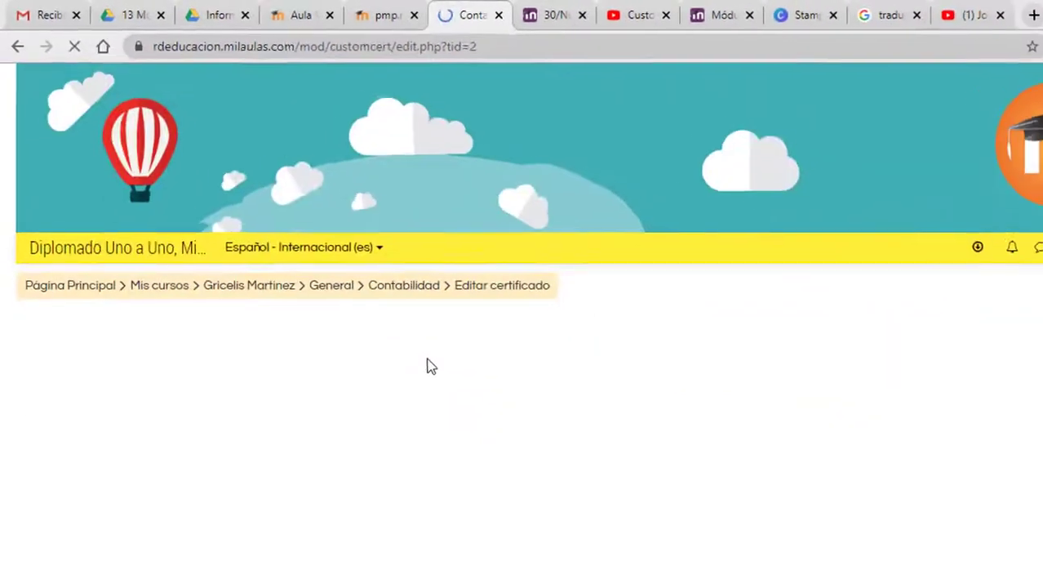
# Save the certificate page, check the generated Contabilidad PDF preview, and return to the certificate editor
pyautogui.scroll(-3, 453, 387)
pyautogui.scroll(-5, 452, 392)
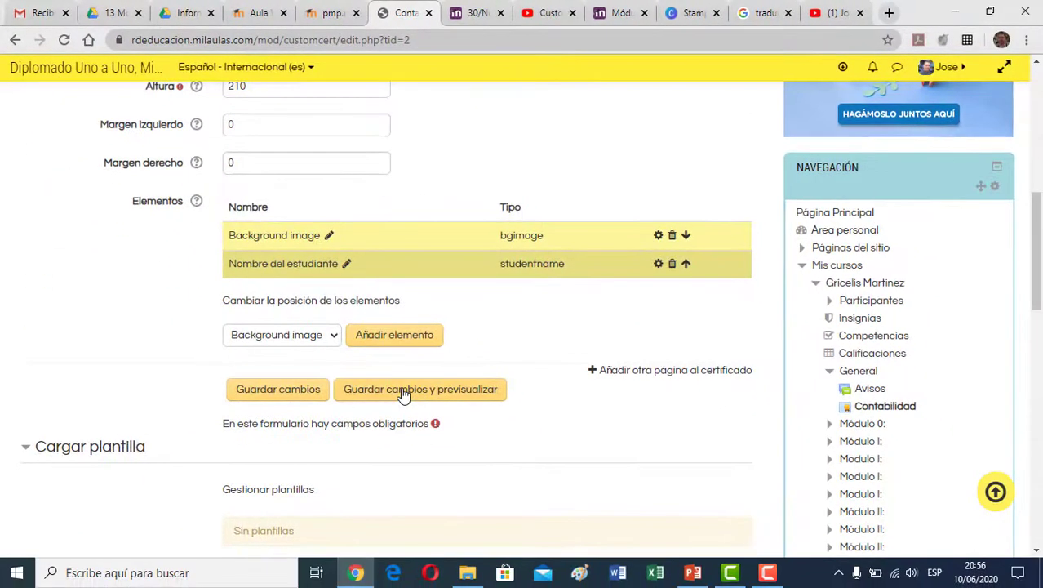
pyautogui.click(402, 392)
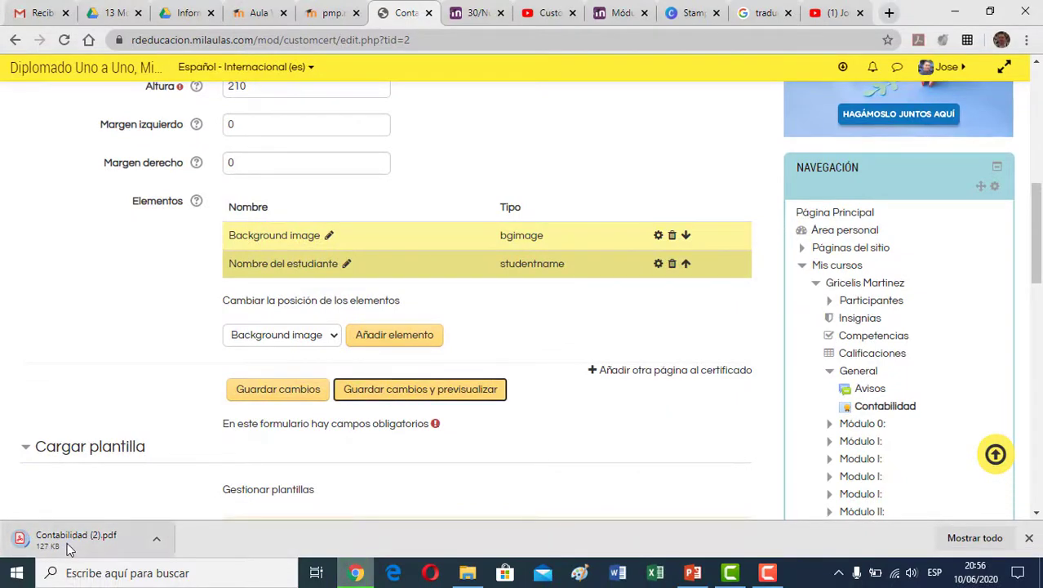
pyautogui.click(66, 535)
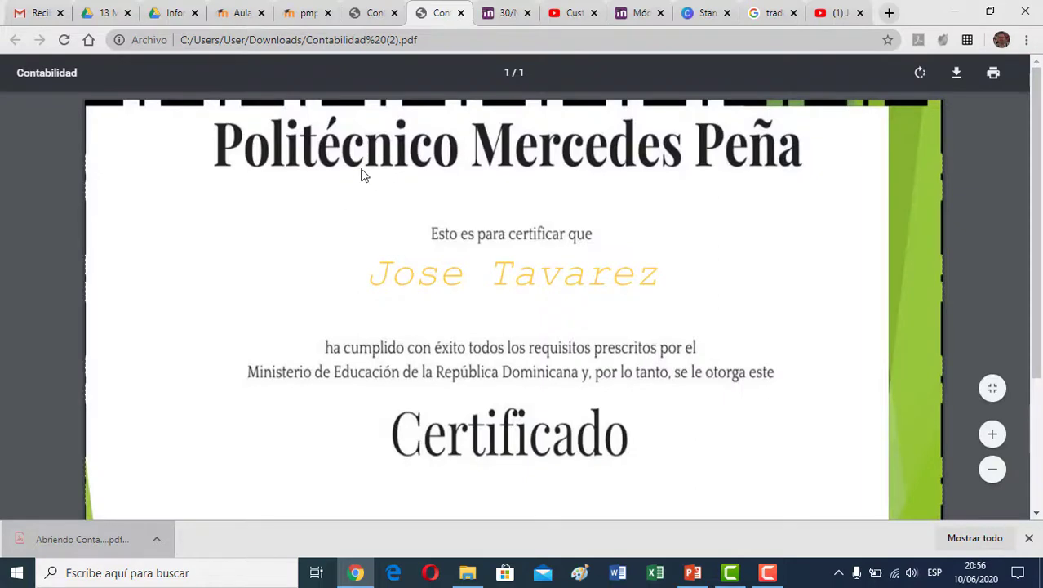
pyautogui.scroll(-1, 449, 229)
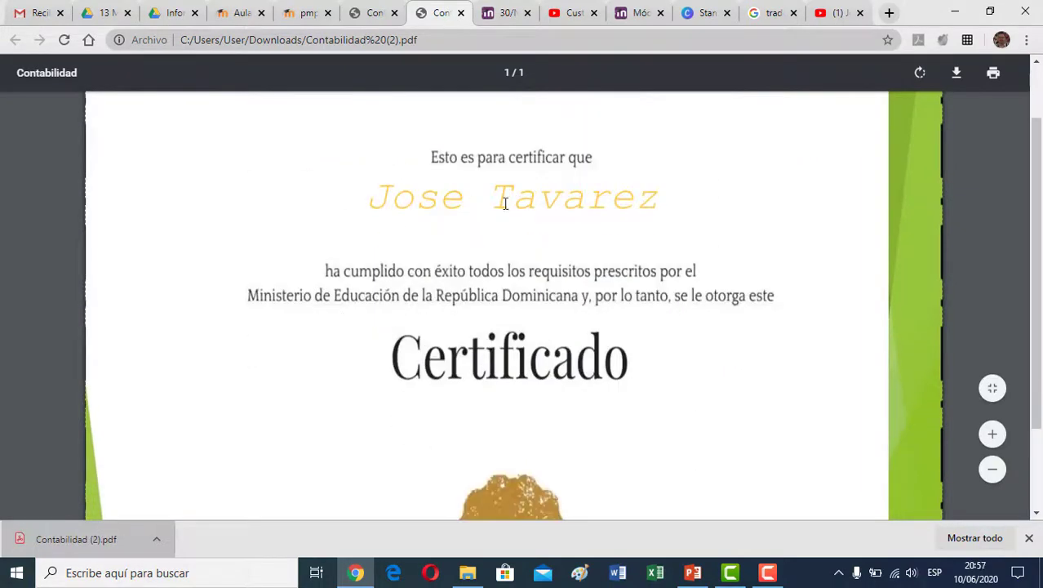
pyautogui.scroll(1, 500, 213)
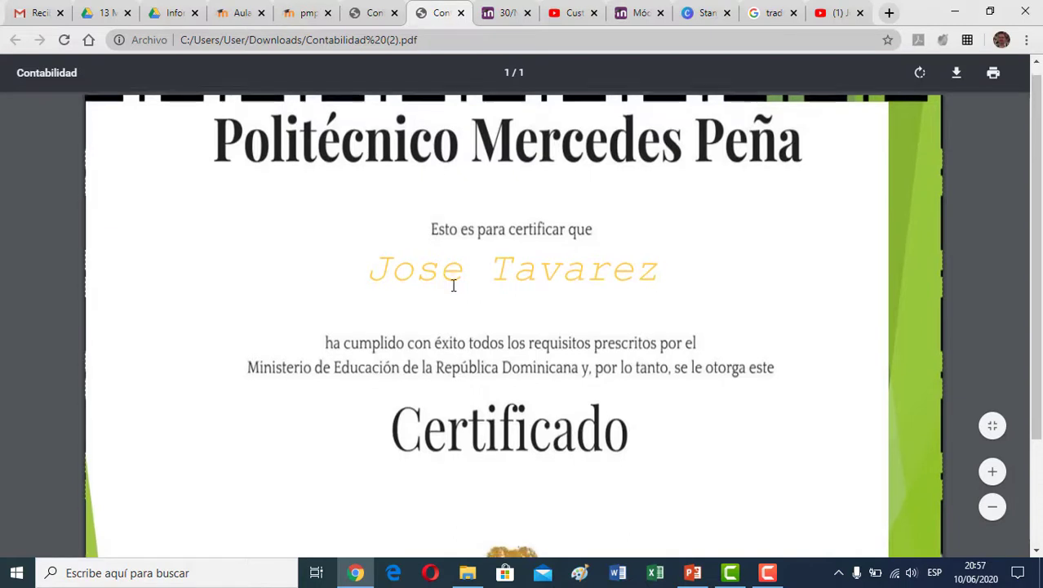
pyautogui.scroll(-1, 450, 284)
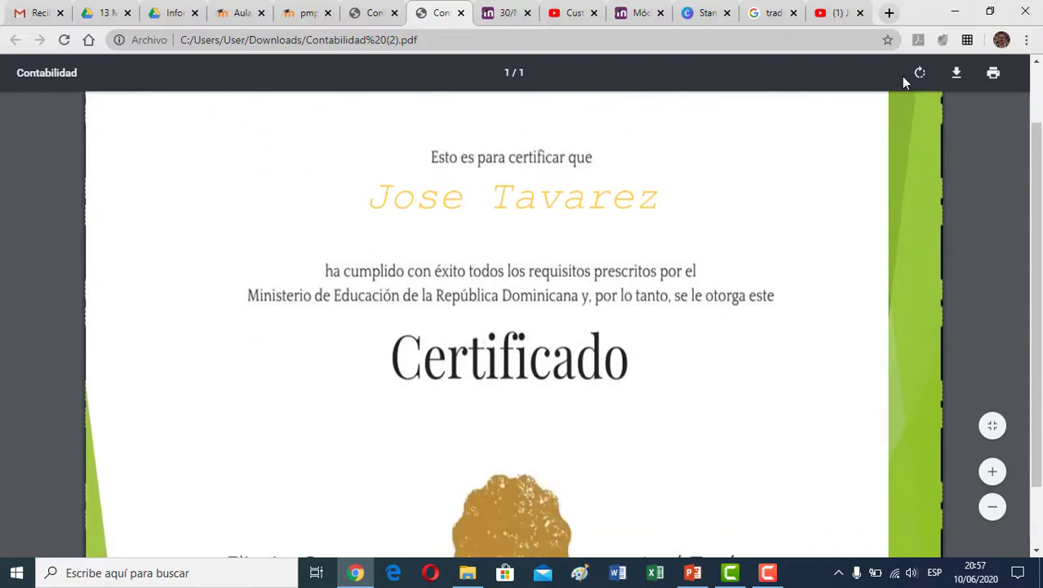
pyautogui.click(461, 14)
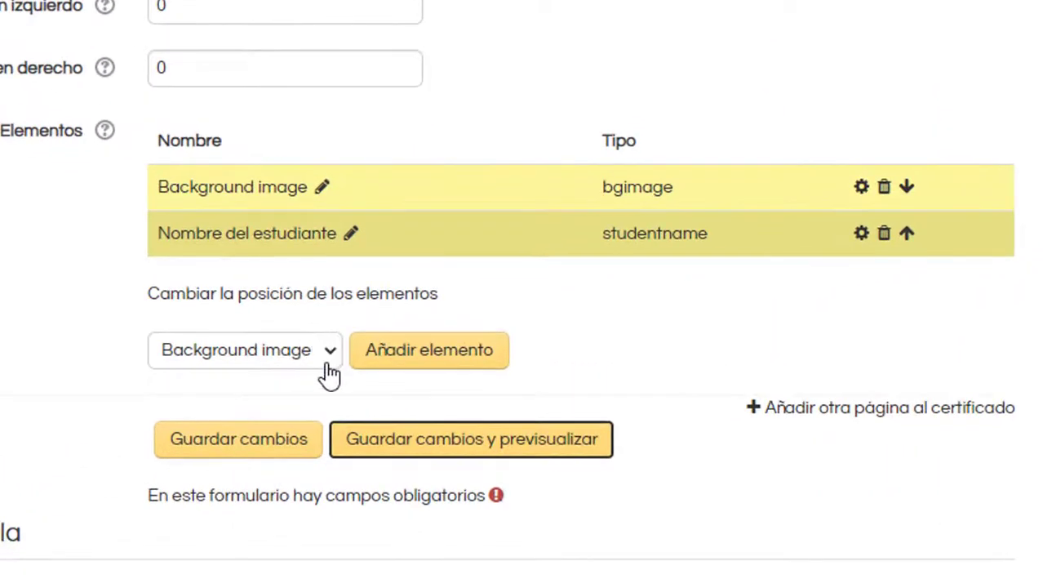
# Add a Course name element to the certificate page
pyautogui.click(330, 353)
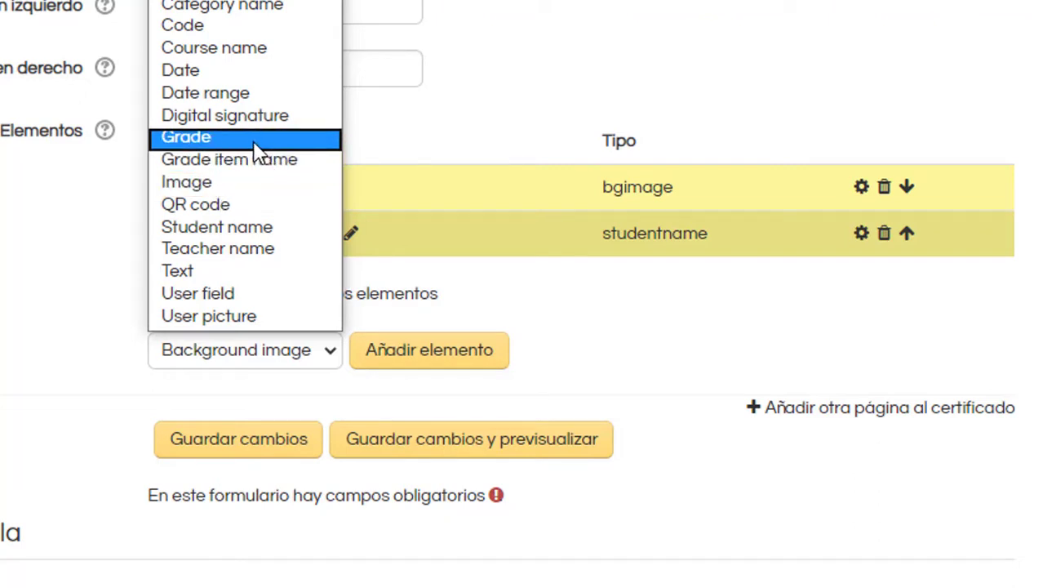
pyautogui.click(225, 57)
pyautogui.click(432, 357)
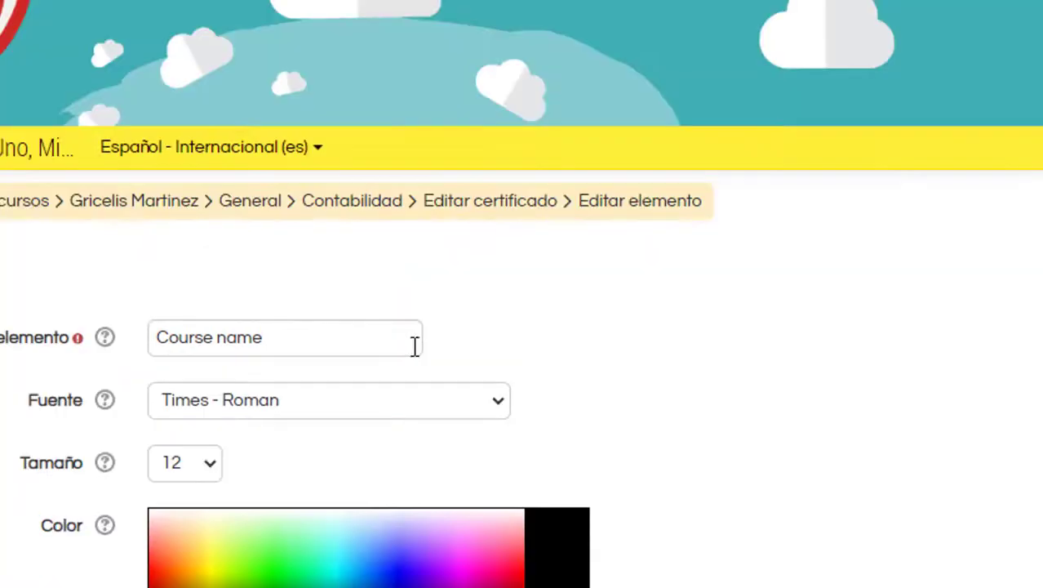
# Format the course name element with Times - Roman font, size 30 and color #17EB00, and save it
pyautogui.scroll(-2, 294, 393)
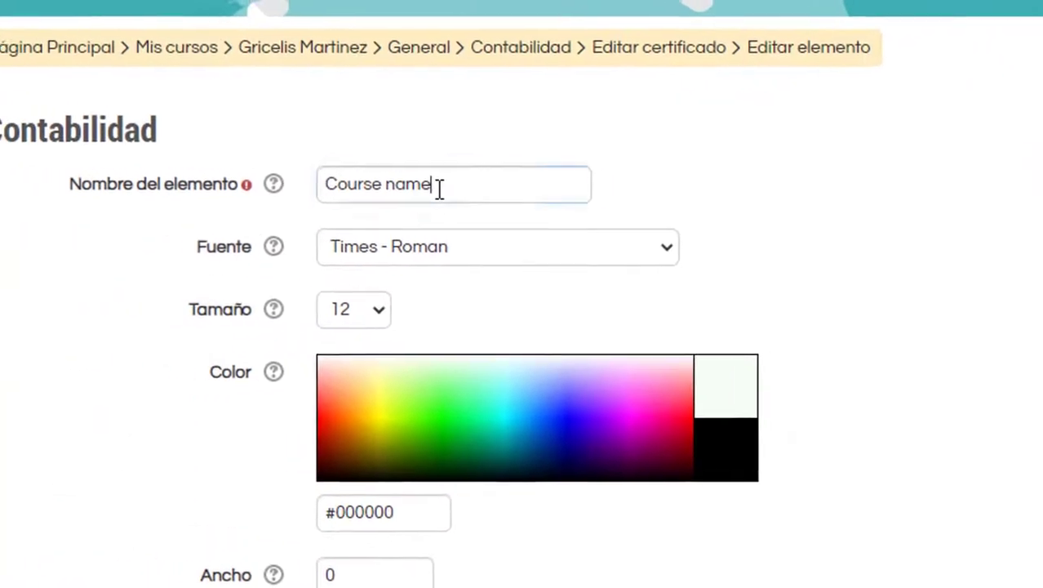
pyautogui.click(284, 234)
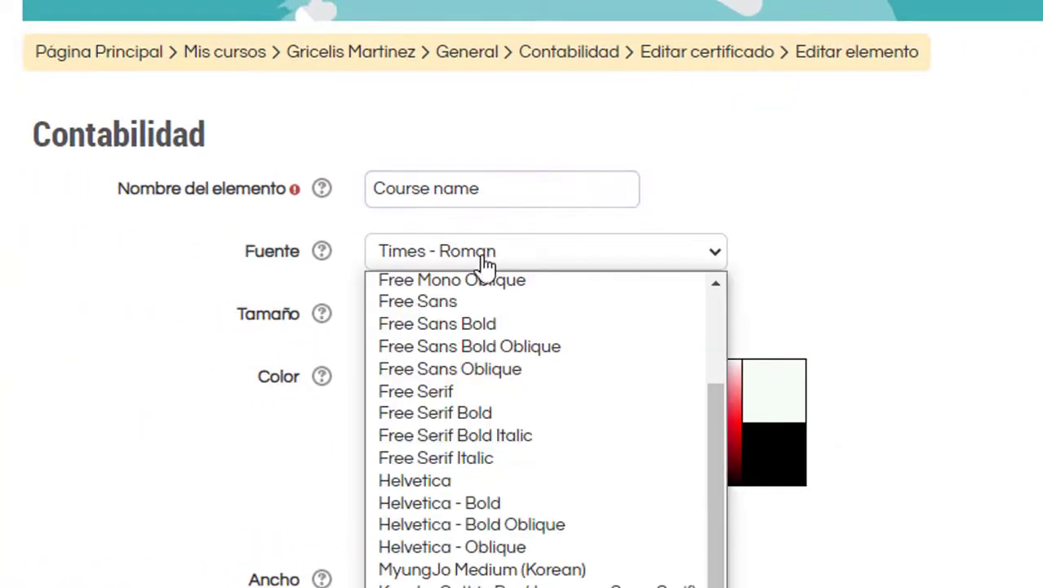
pyautogui.click(488, 262)
pyautogui.click(431, 323)
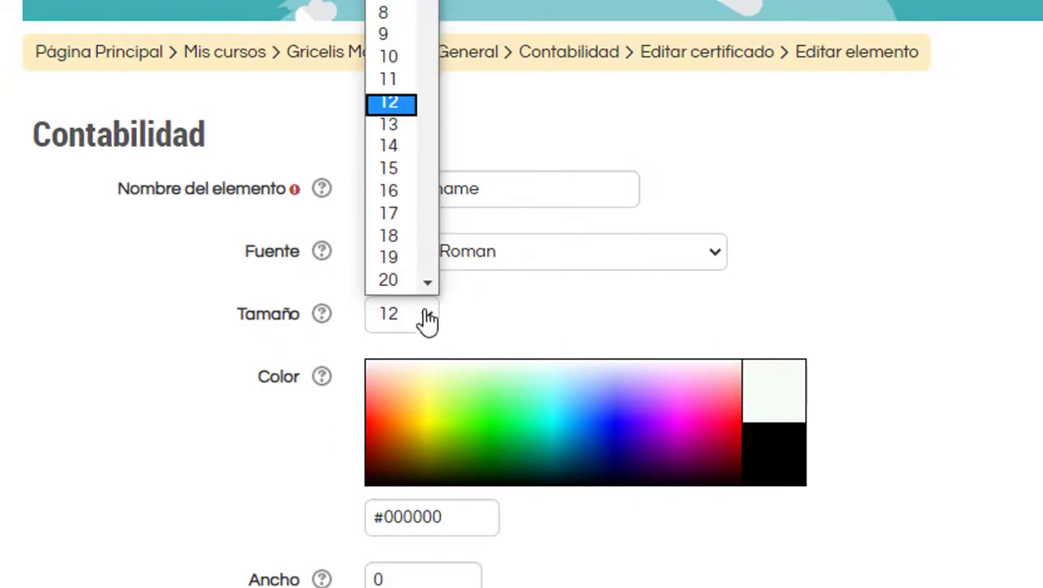
pyautogui.scroll(-7, 396, 261)
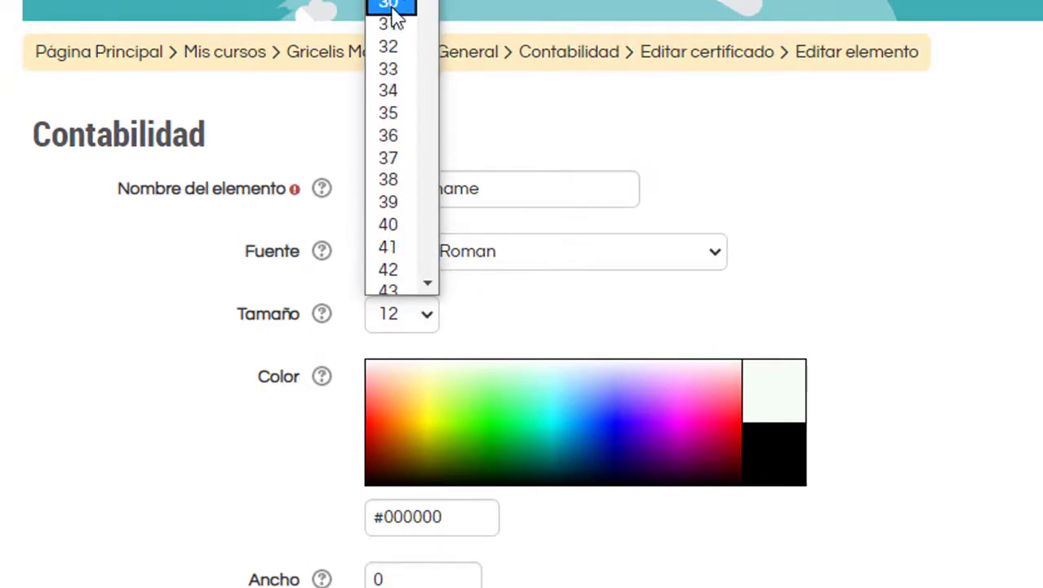
pyautogui.click(390, 5)
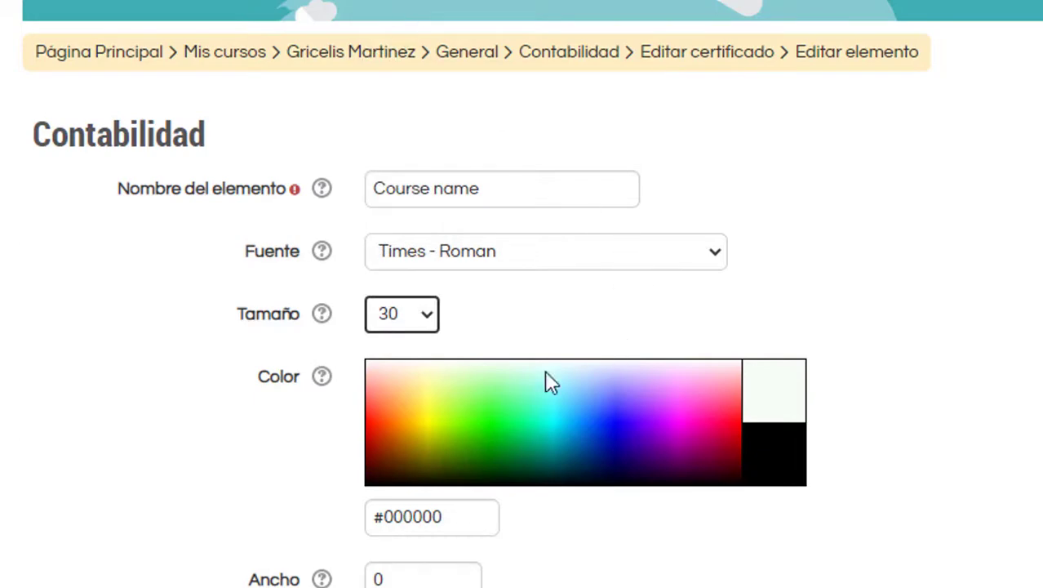
pyautogui.click(485, 432)
pyautogui.scroll(-5, 457, 469)
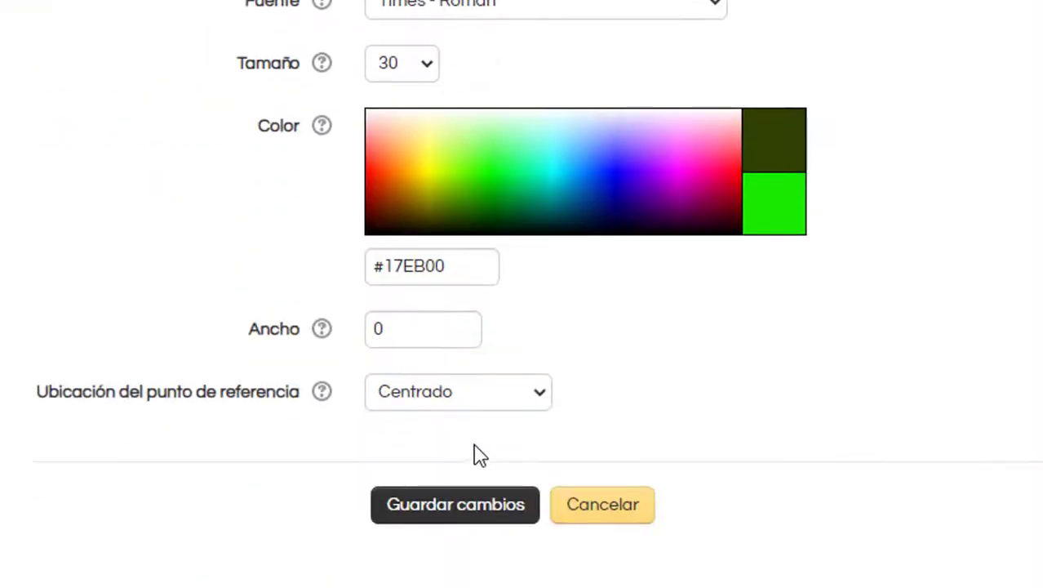
pyautogui.click(427, 390)
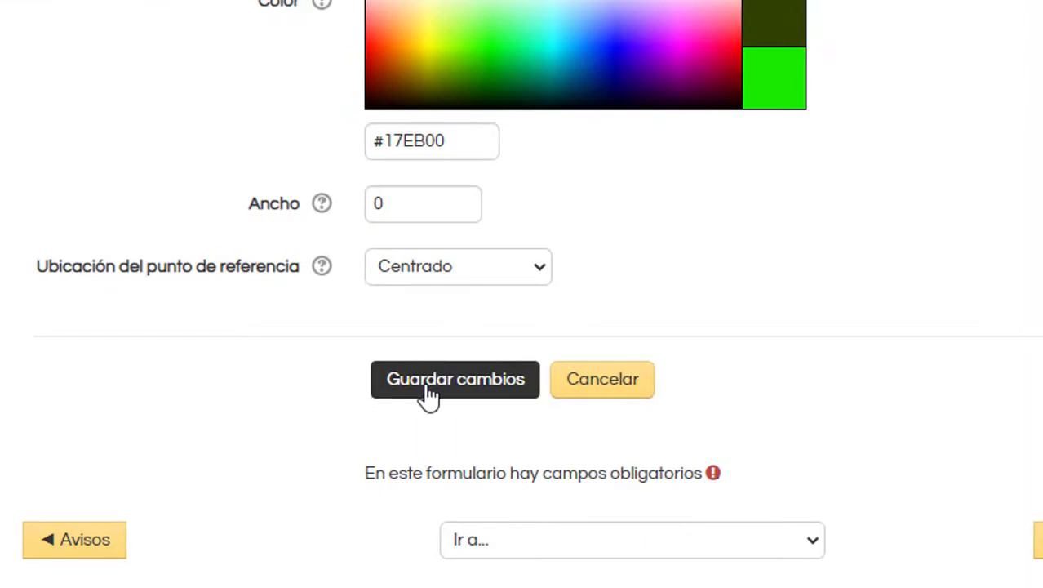
# Open the element positioning view and place the course name centered directly below the "Certificado" heading
pyautogui.scroll(-6, 564, 442)
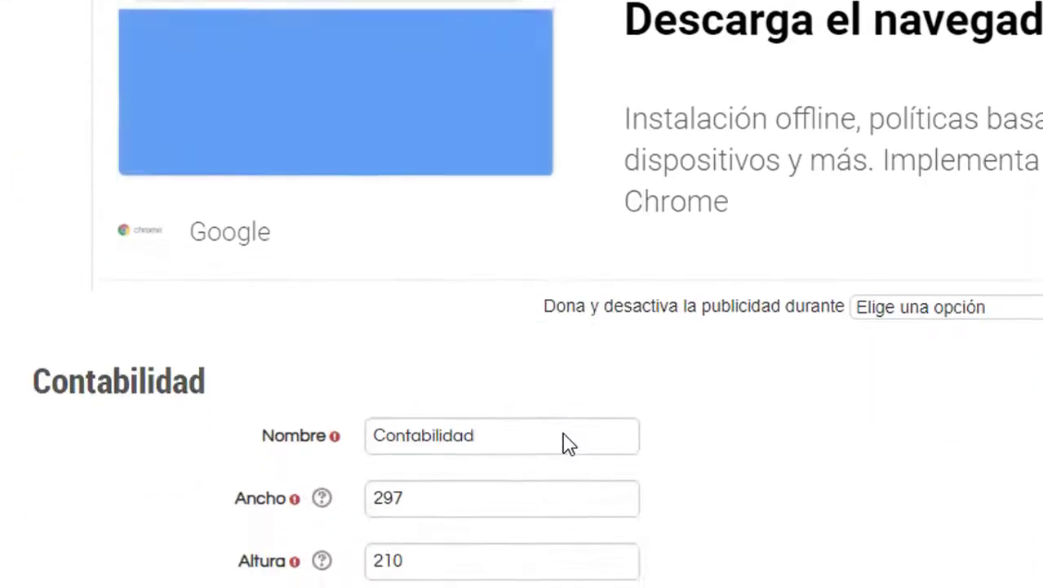
pyautogui.scroll(-5, 569, 443)
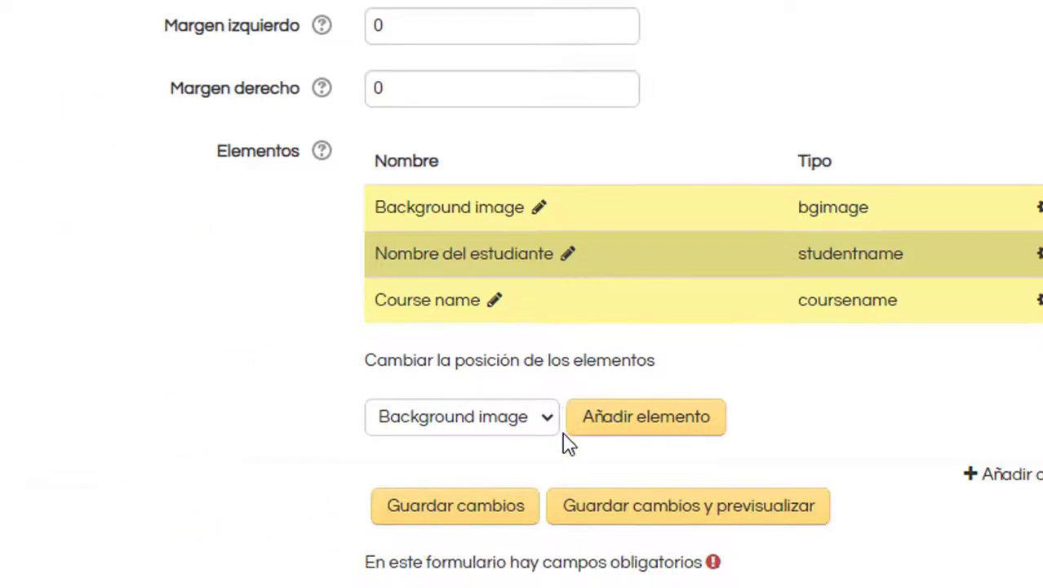
pyautogui.click(494, 361)
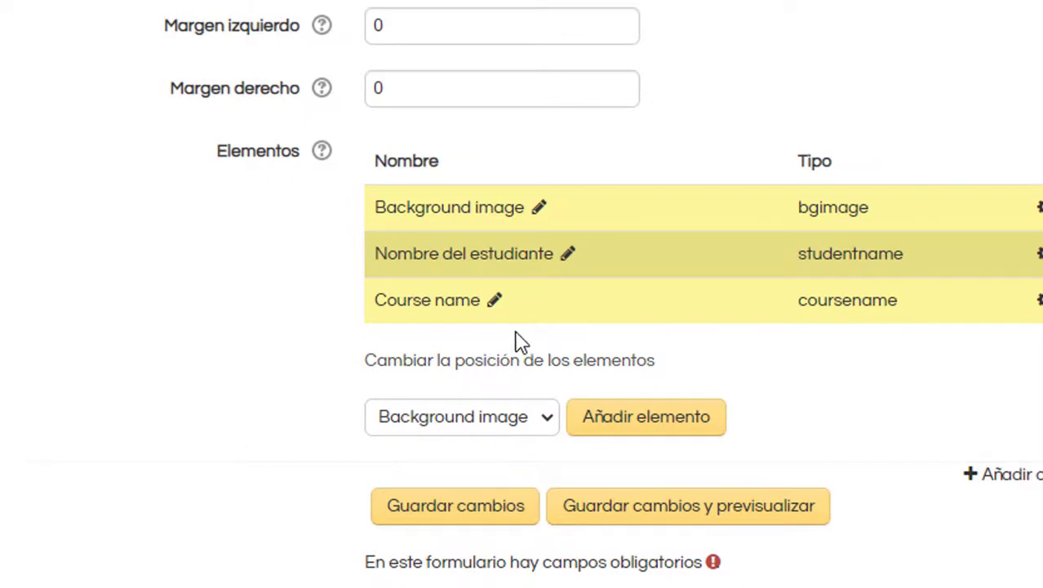
pyautogui.scroll(-4, 492, 350)
pyautogui.scroll(-3, 416, 359)
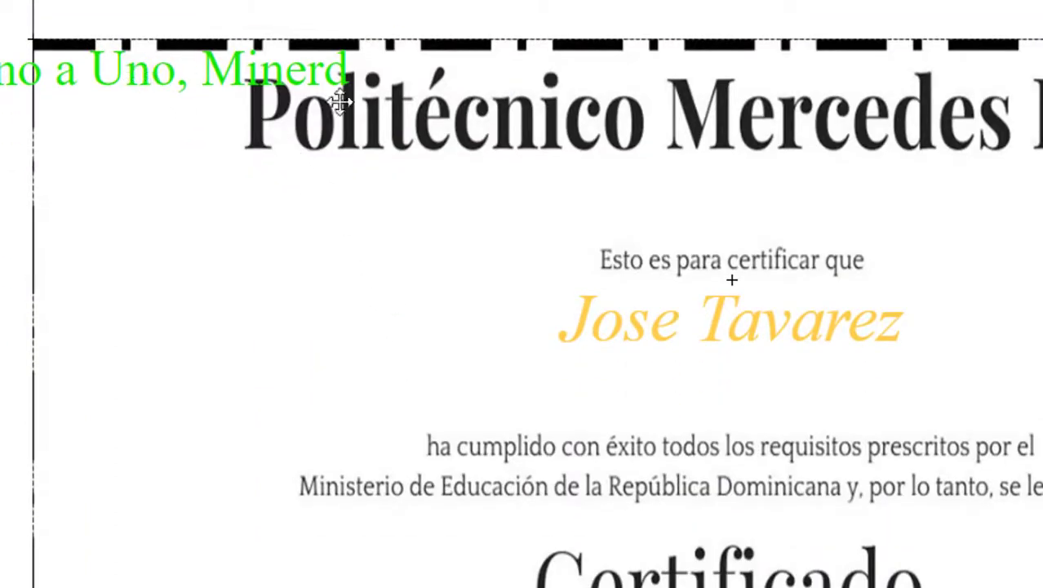
pyautogui.moveTo(340, 102); pyautogui.dragTo(833, 587)
pyautogui.moveTo(666, 547); pyautogui.dragTo(666, 545)
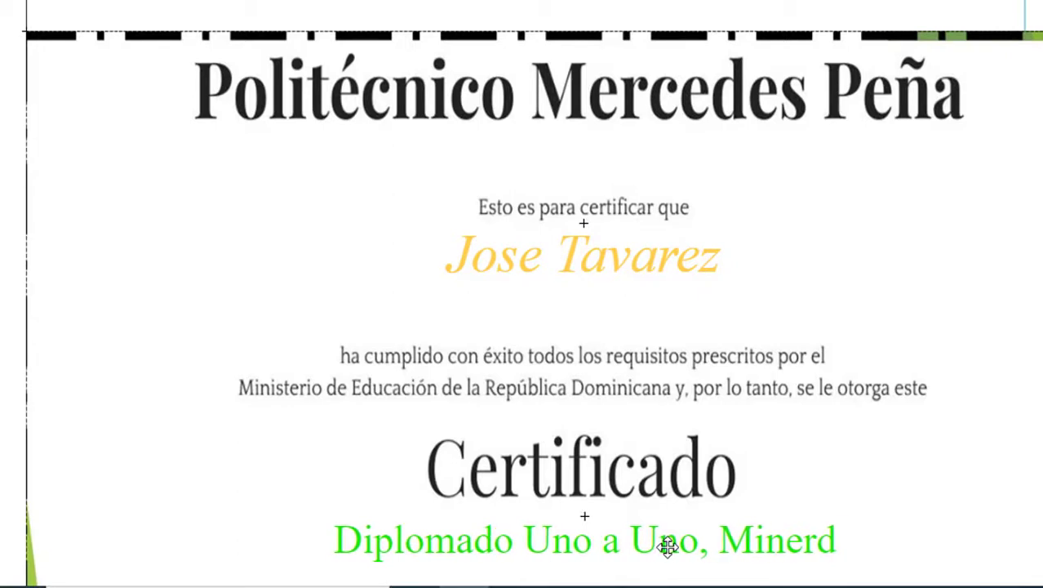
# Examine the placement of the student name and course name against the background's texts, seal and signatures
pyautogui.scroll(-4, 996, 270)
pyautogui.scroll(1, 997, 270)
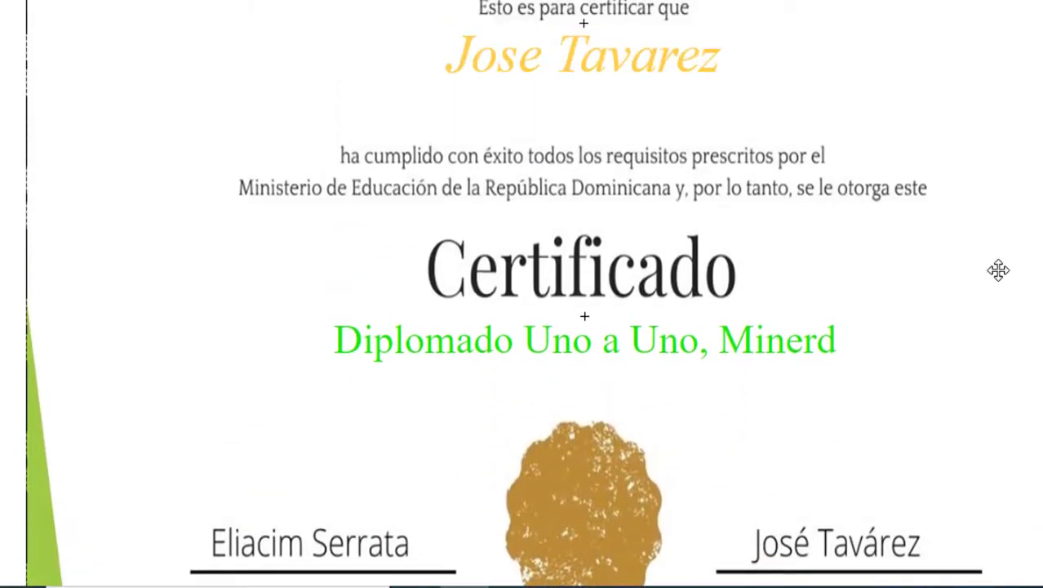
pyautogui.scroll(2, 720, 258)
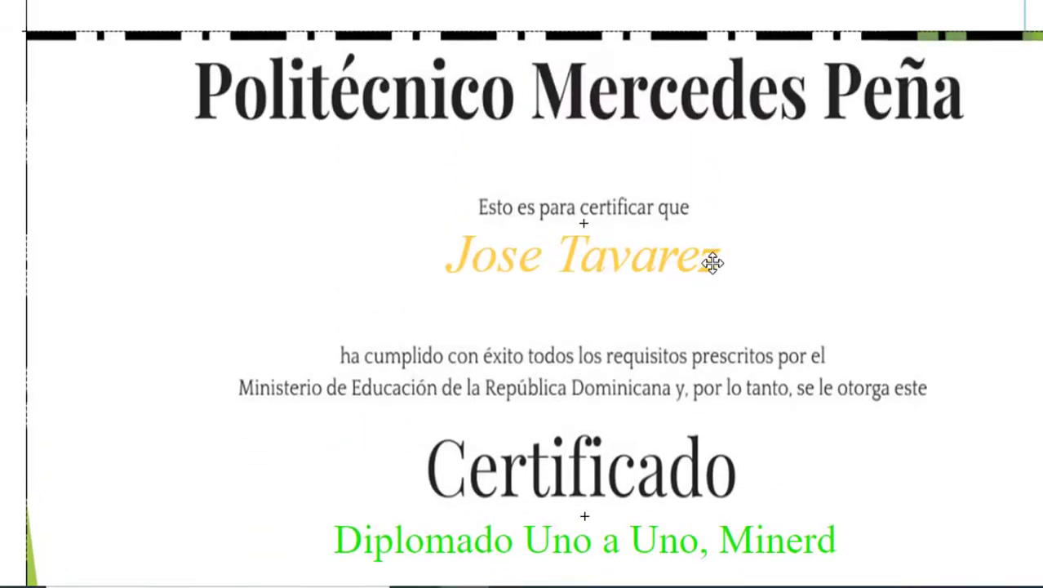
pyautogui.scroll(-3, 640, 274)
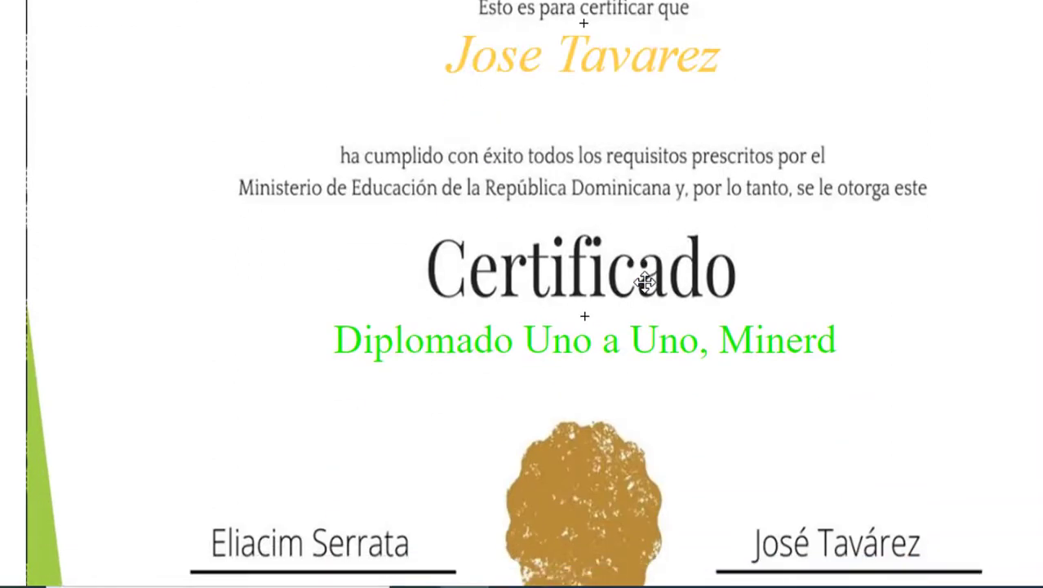
pyautogui.scroll(-3, 644, 281)
pyautogui.scroll(1, 644, 282)
pyautogui.scroll(4, 645, 282)
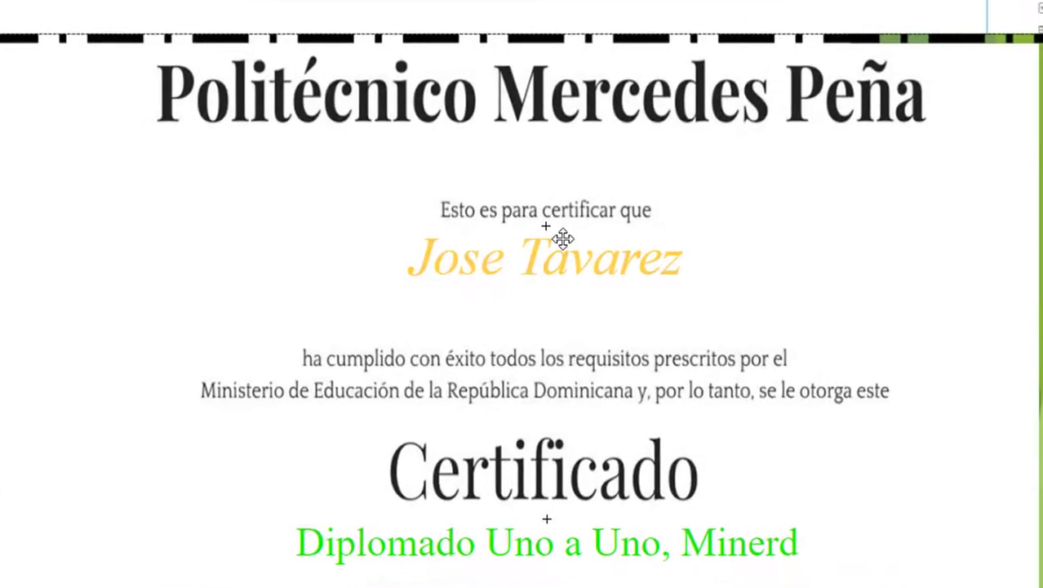
pyautogui.scroll(-3, 525, 239)
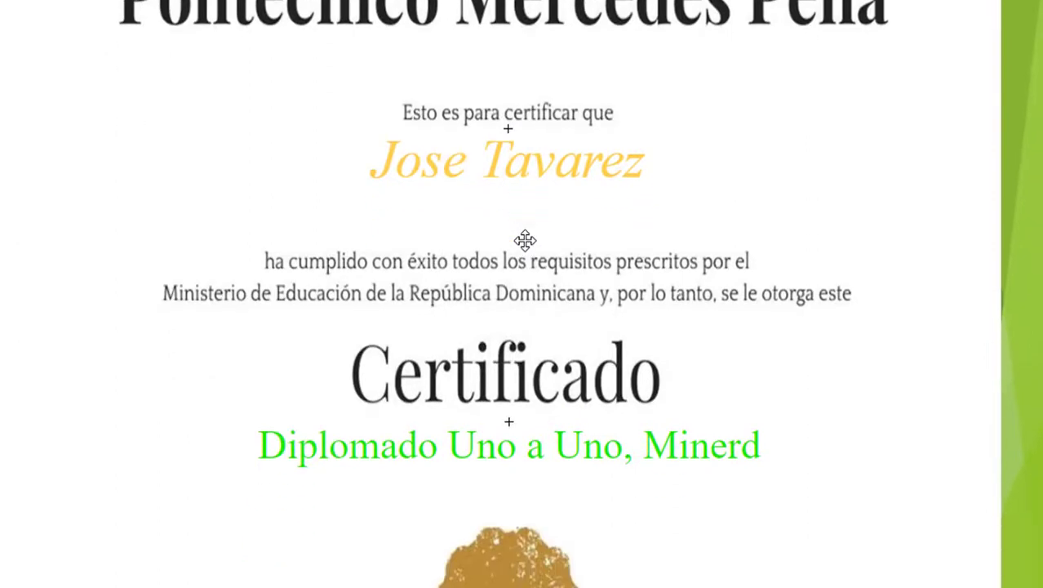
# Save the element positions and return to the elements list of the certificate editor
pyautogui.scroll(1, 525, 239)
pyautogui.scroll(2, 525, 239)
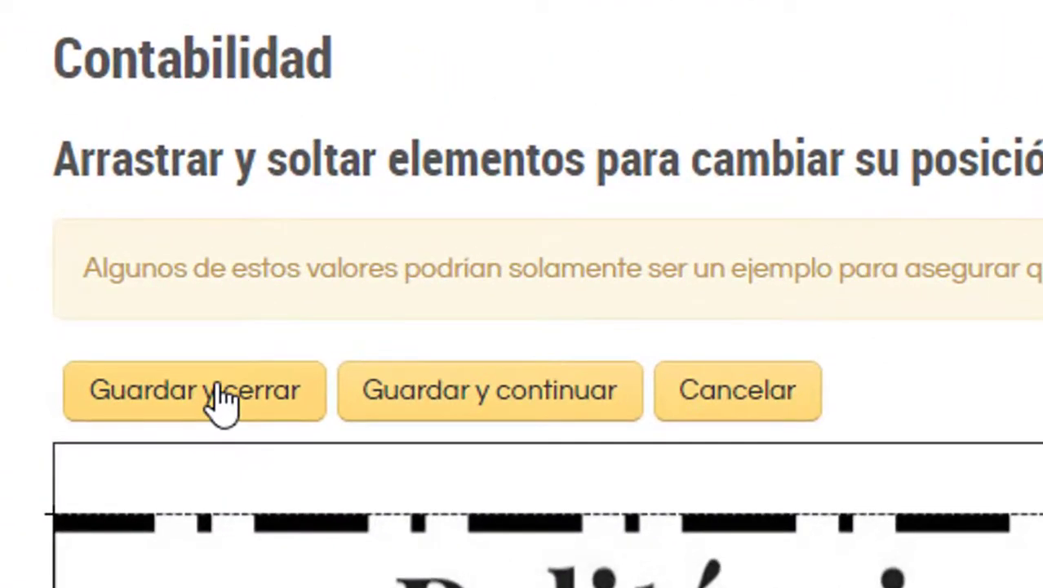
pyautogui.click(159, 329)
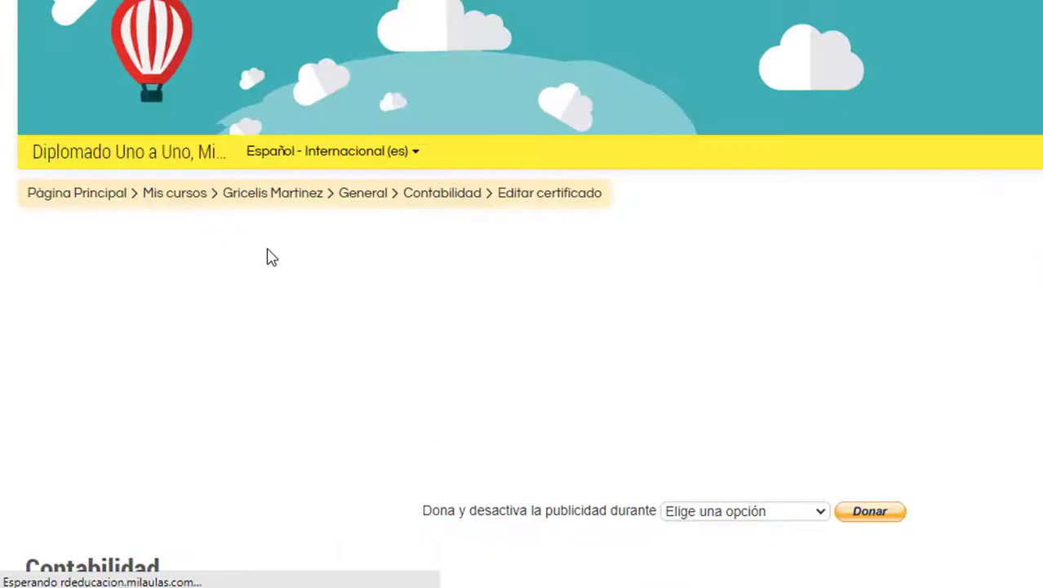
pyautogui.scroll(-7, 423, 284)
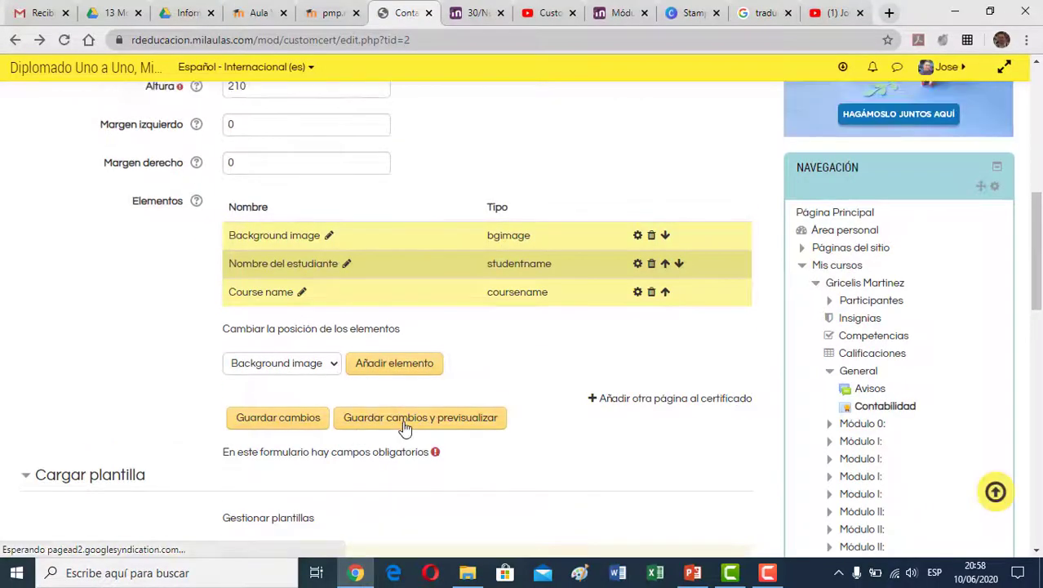
# Save the certificate, open its PDF preview and examine the placement of the student name and course name on the background
pyautogui.click(404, 426)
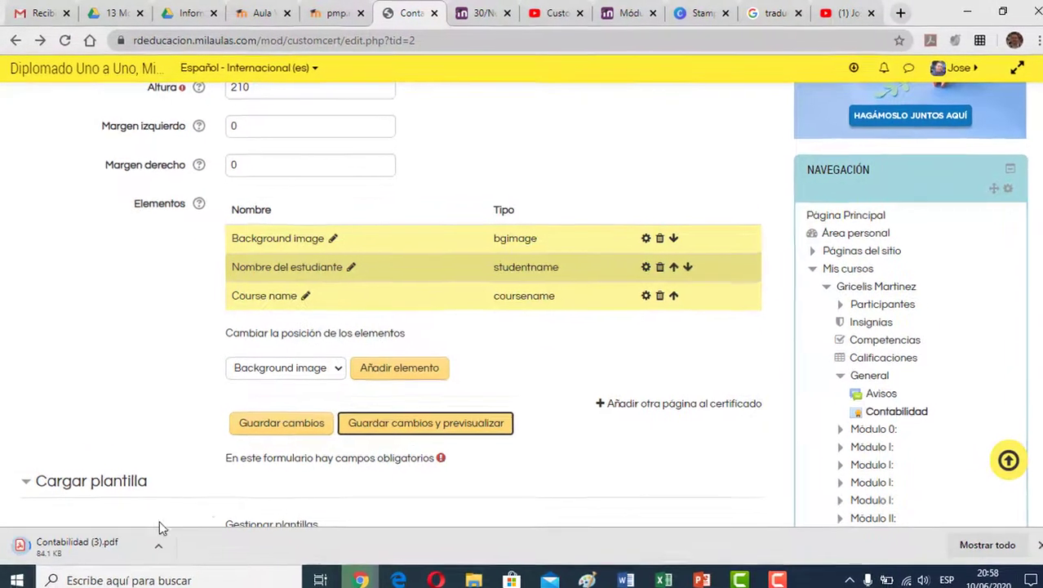
pyautogui.click(57, 535)
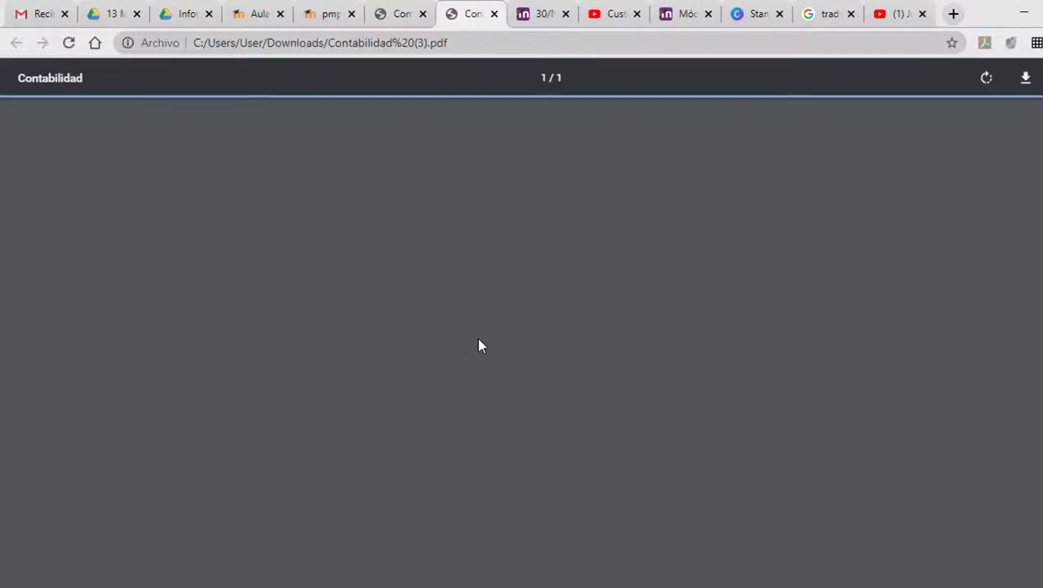
pyautogui.scroll(-2, 517, 331)
pyautogui.scroll(2, 517, 332)
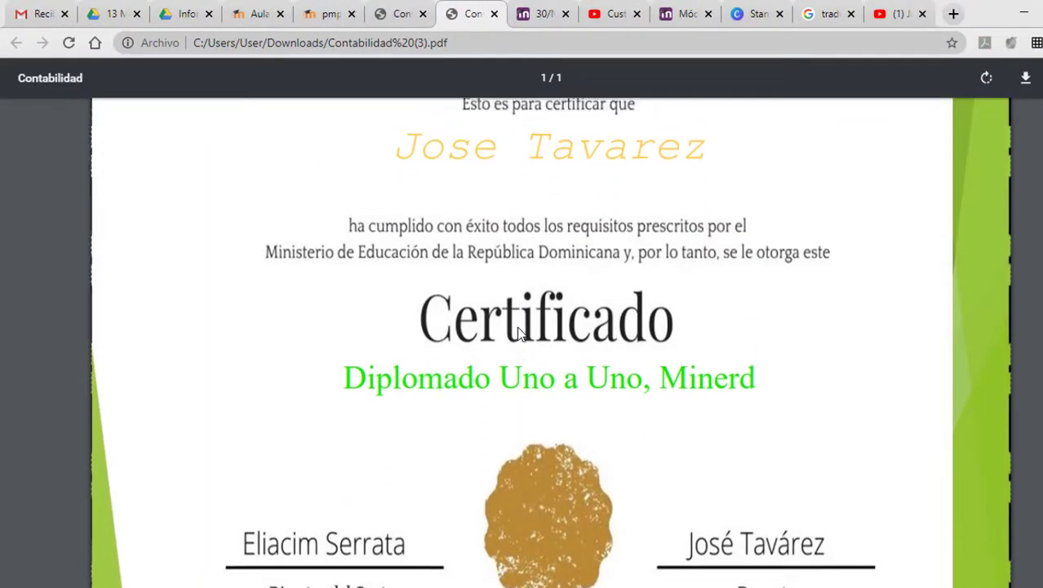
pyautogui.scroll(-2, 517, 331)
pyautogui.scroll(2, 517, 325)
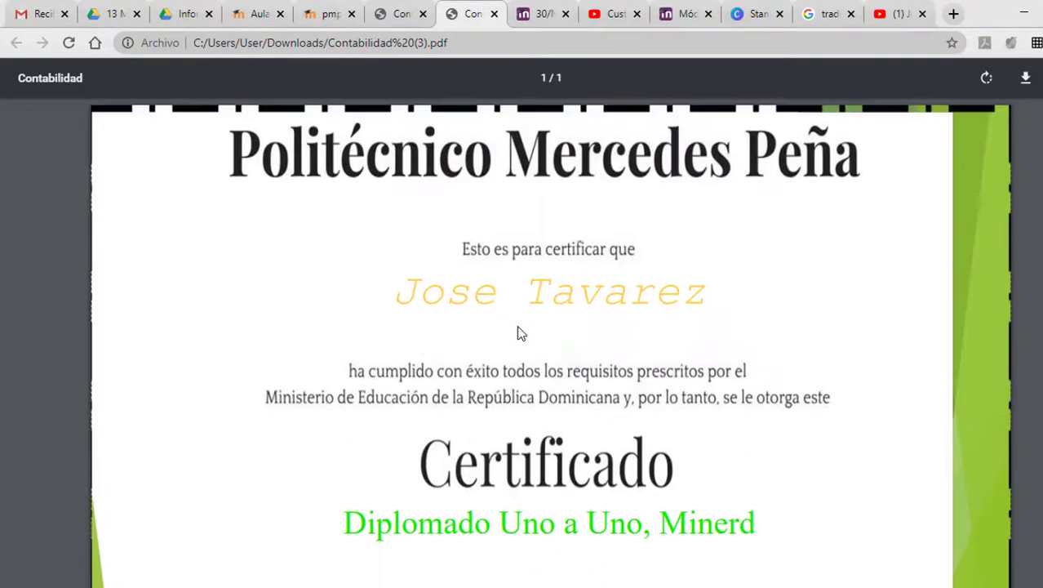
pyautogui.scroll(-2, 517, 324)
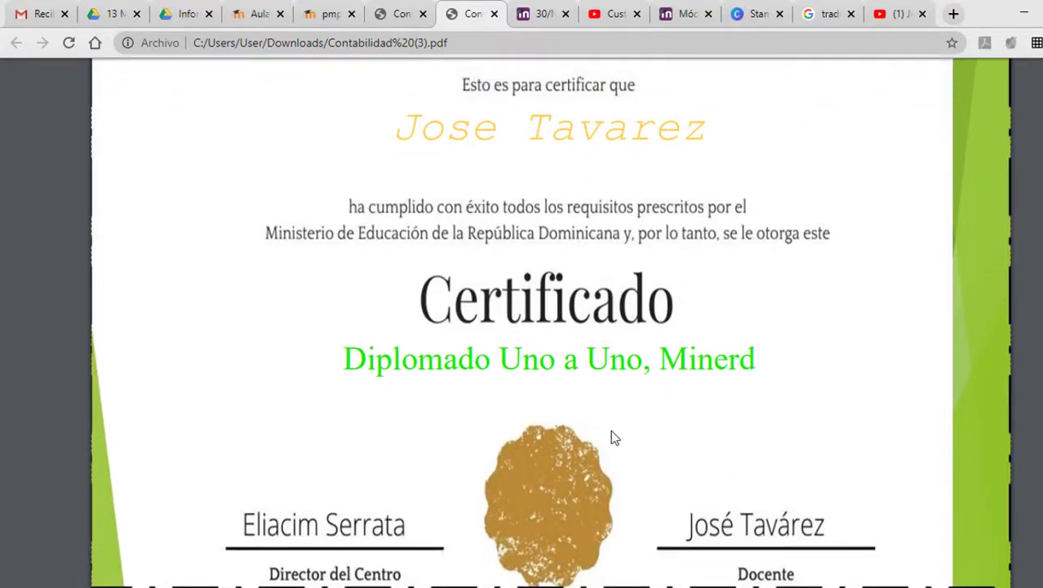
pyautogui.scroll(2, 384, 338)
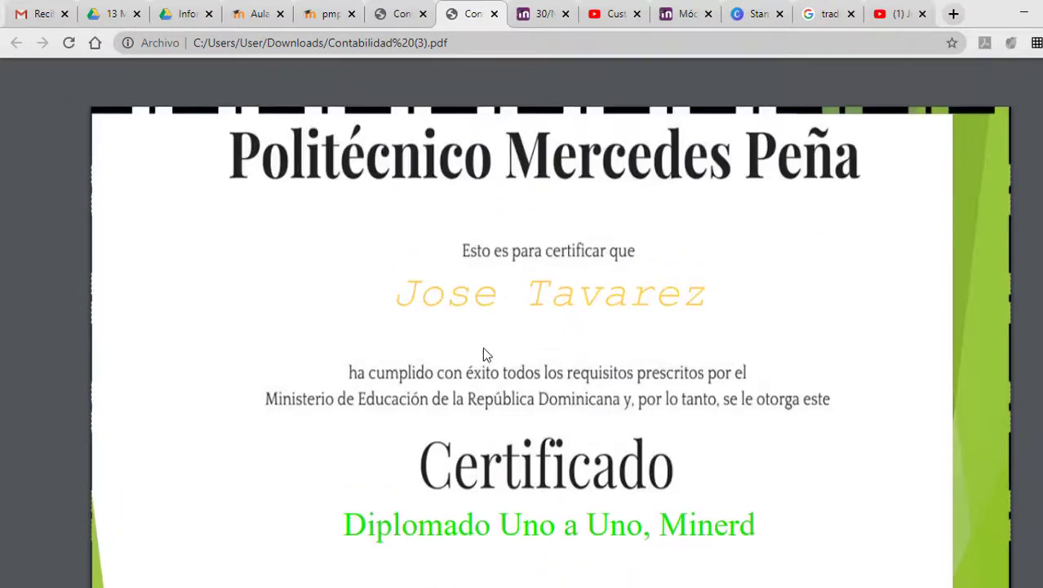
pyautogui.scroll(-2, 636, 363)
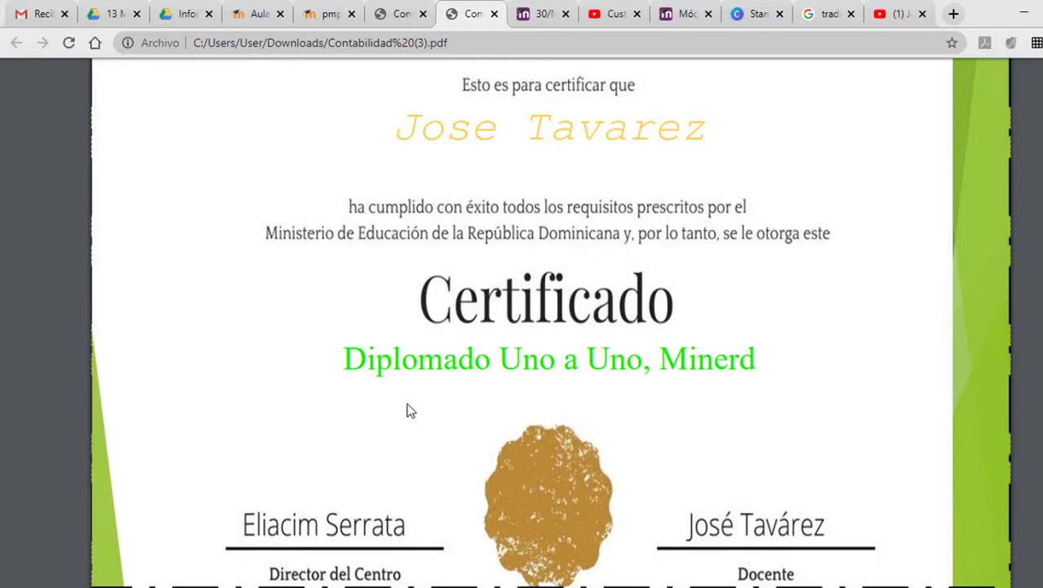
pyautogui.scroll(2, 410, 410)
pyautogui.hotkey('ctrl', 'w')
# Add a second page to the certificate and review its width, height and margin settings
pyautogui.scroll(-1, 367, 335)
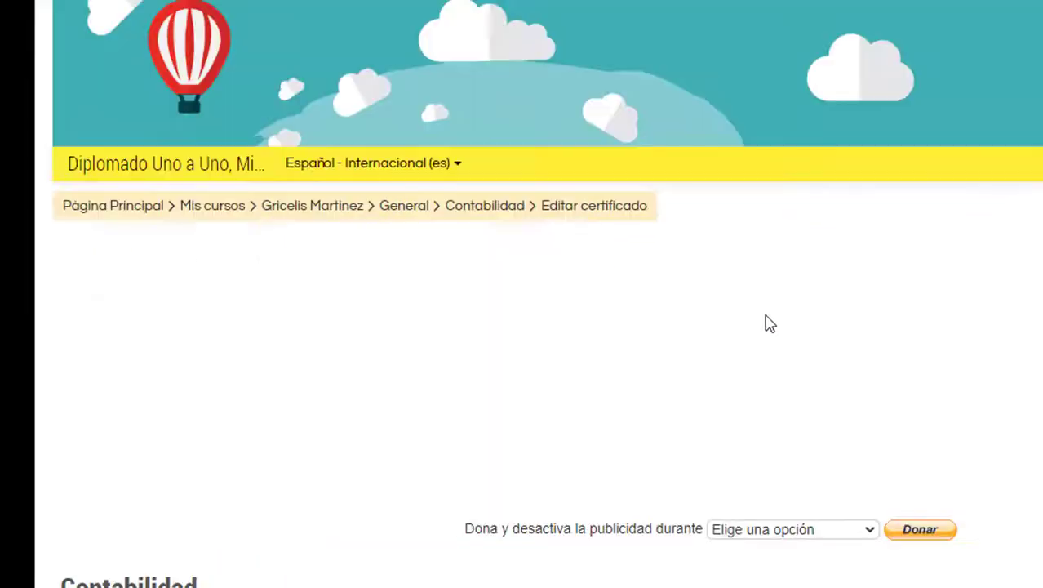
pyautogui.scroll(-8, 593, 406)
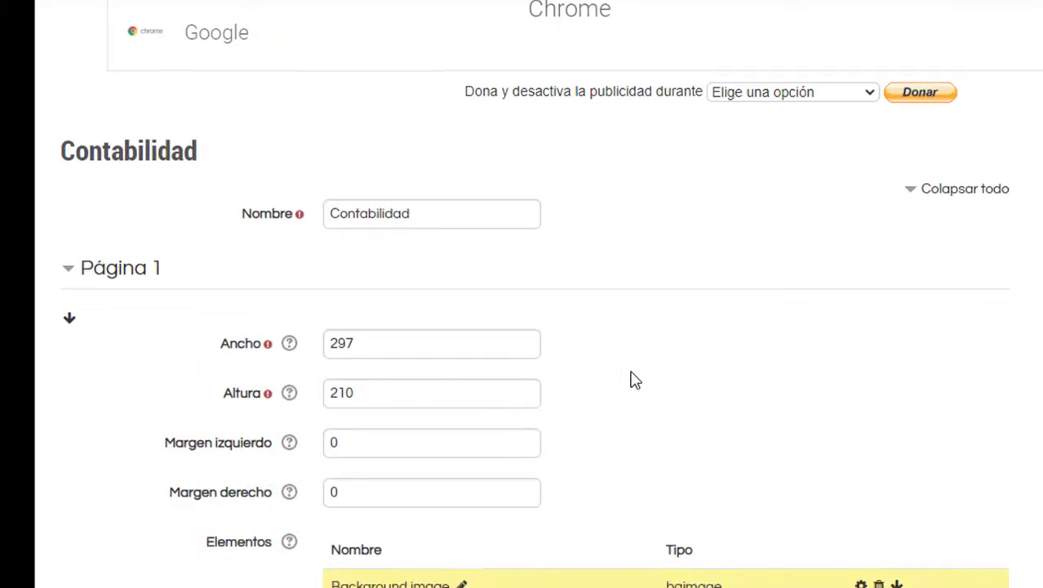
pyautogui.scroll(-4, 651, 369)
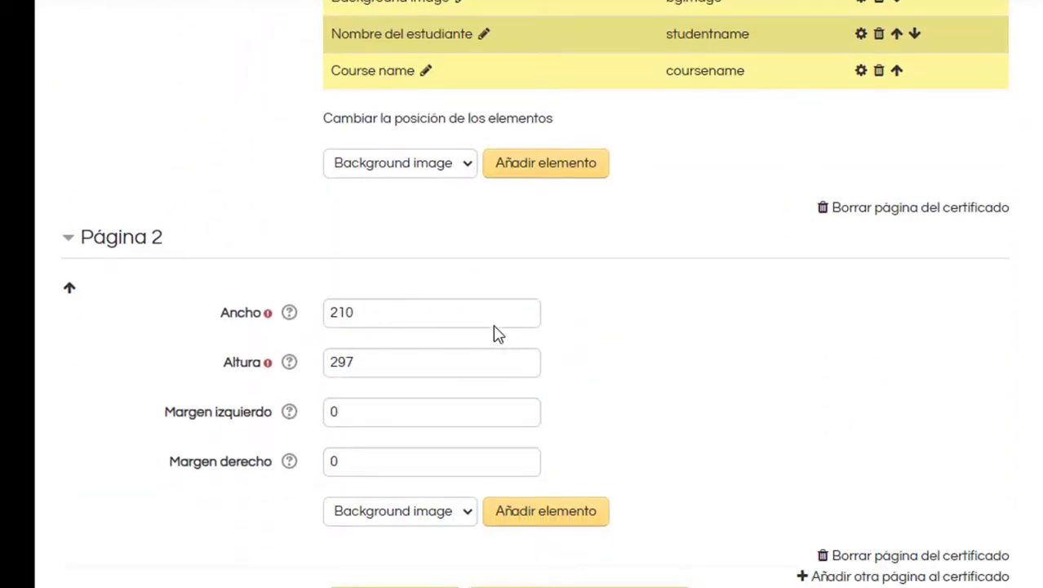
pyautogui.scroll(-3, 457, 339)
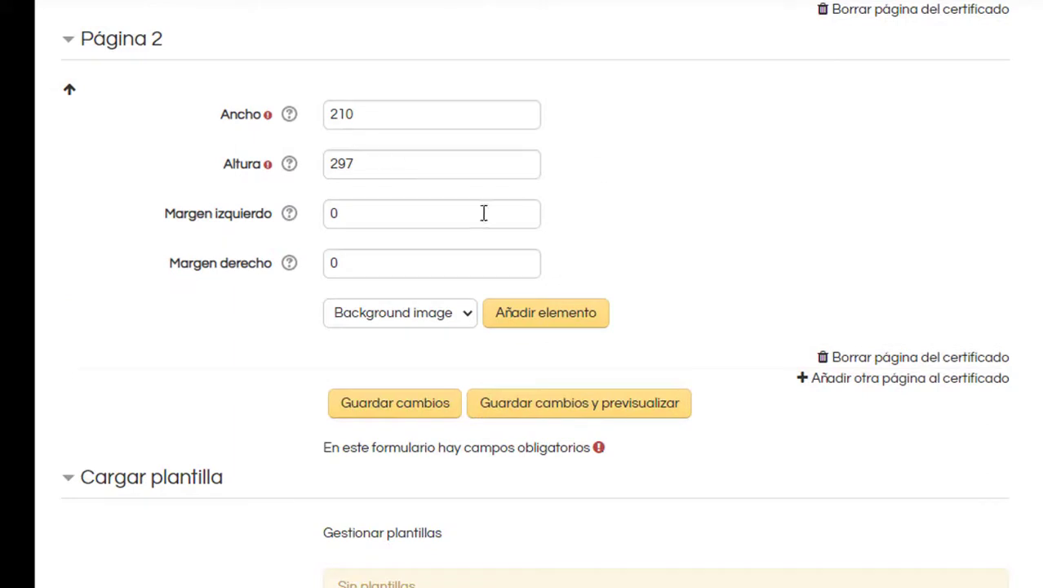
pyautogui.scroll(2, 245, 127)
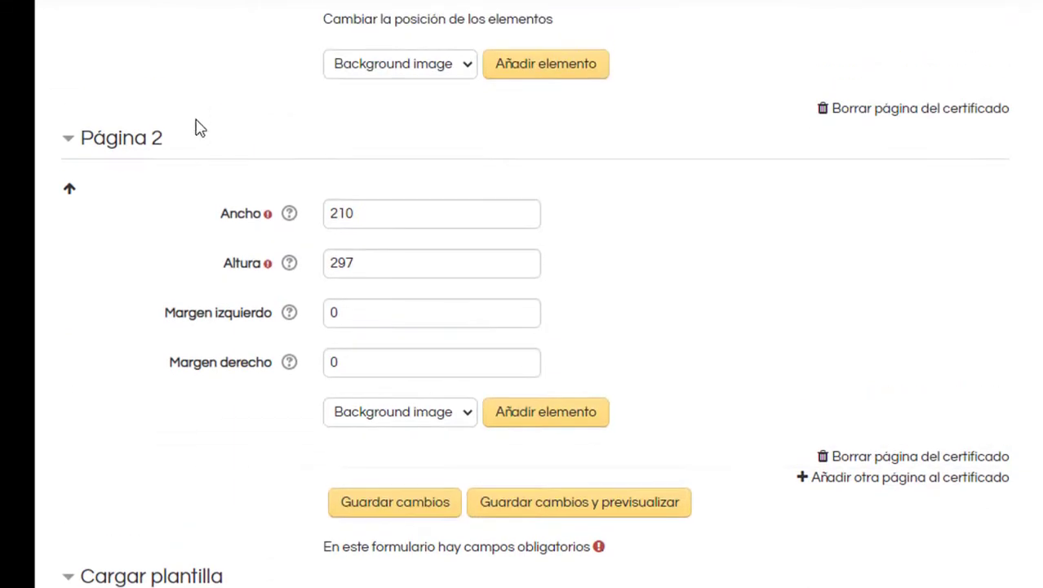
pyautogui.scroll(-2, 338, 191)
pyautogui.click(379, 116)
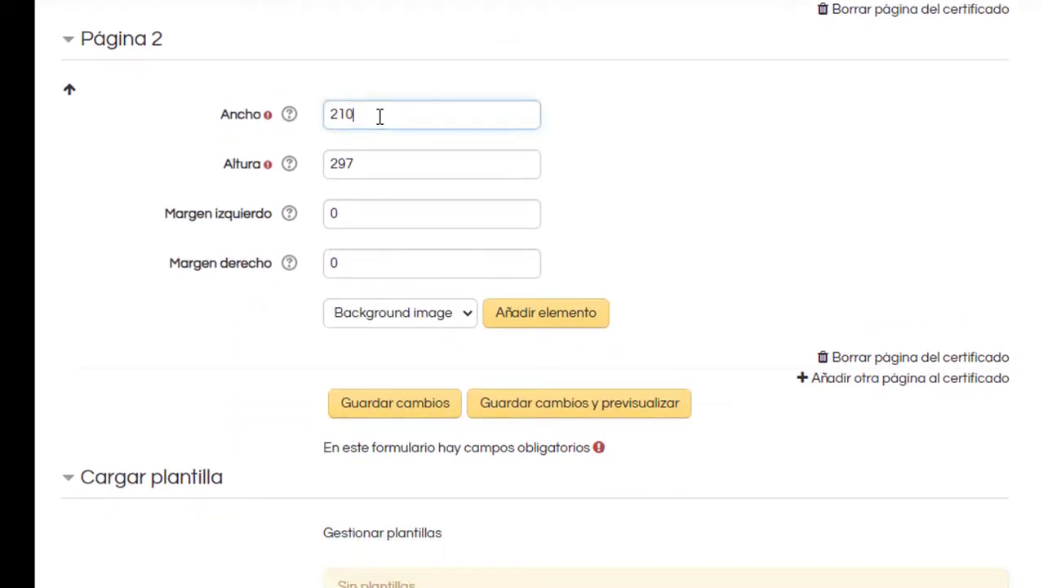
pyautogui.click(377, 164)
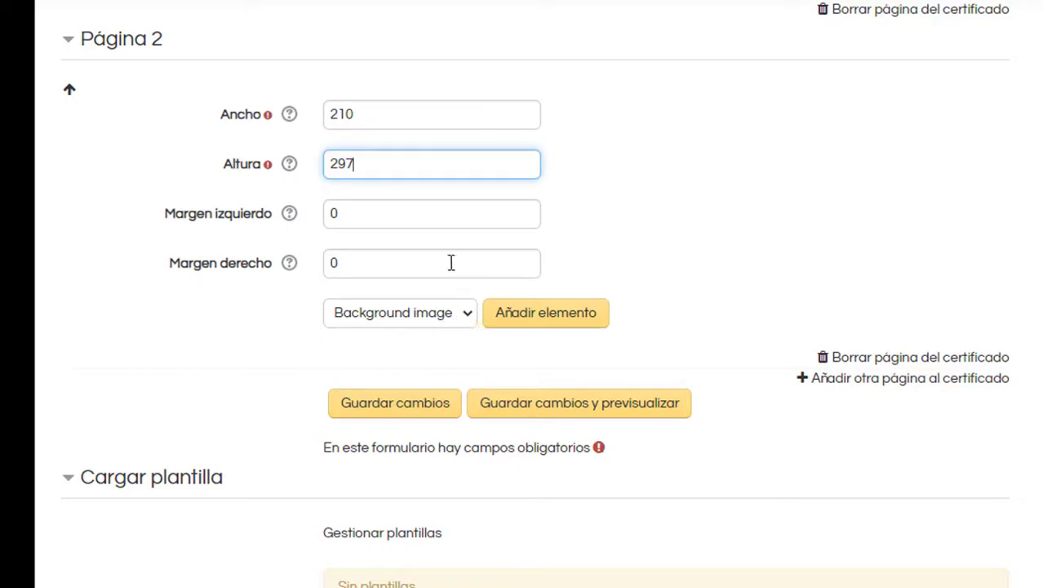
# Add a Code element to page 2 of the certificate
pyautogui.click(466, 322)
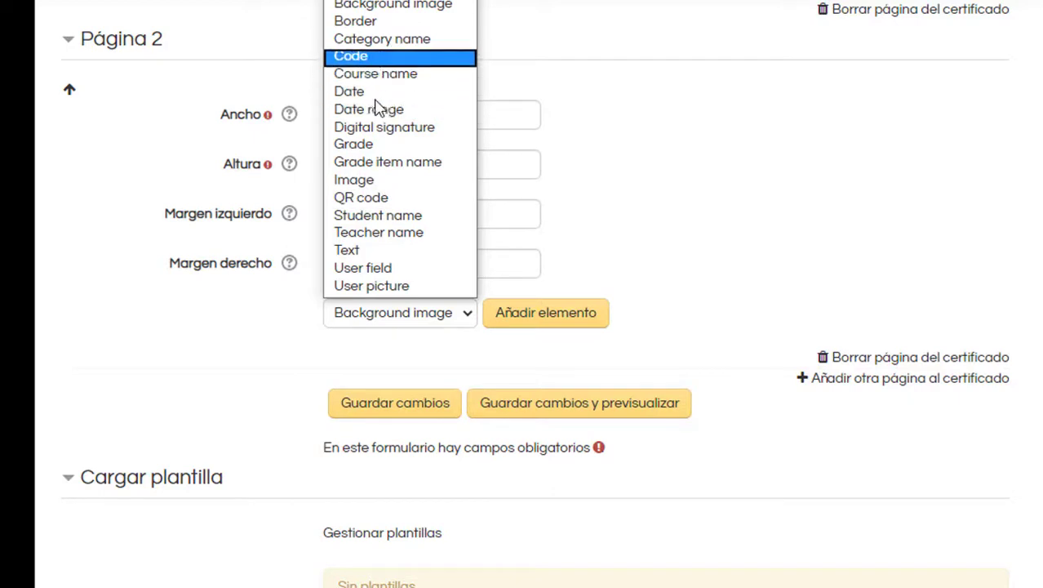
pyautogui.click(359, 58)
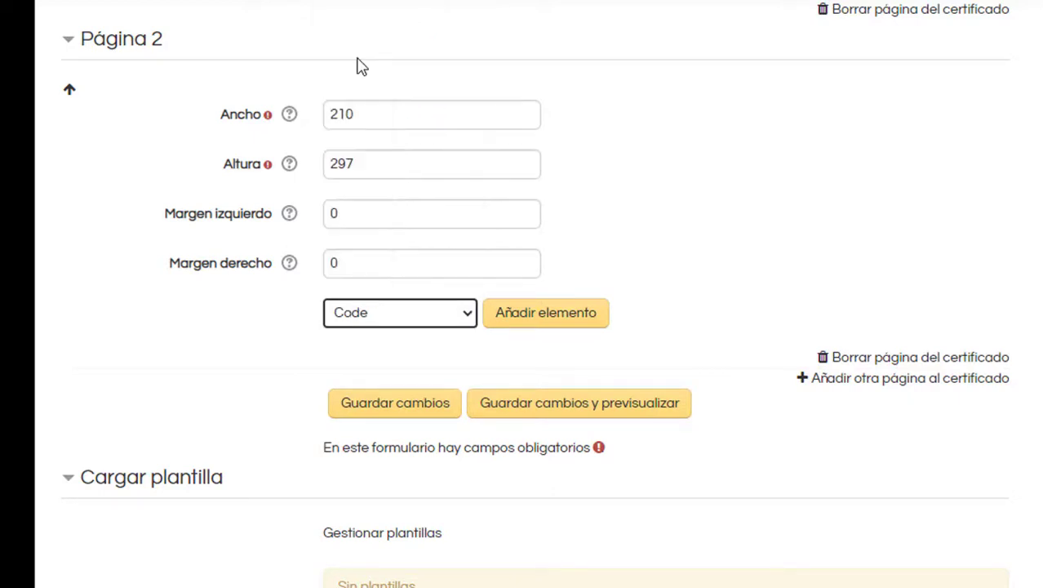
pyautogui.click(551, 313)
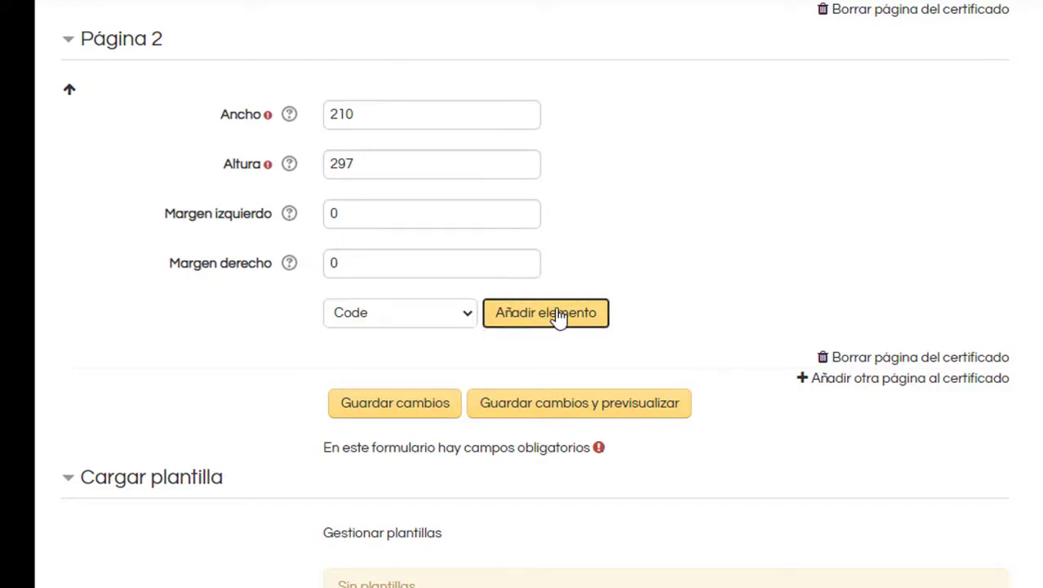
# Format the code element with size 20 and color #362DFA, and save it
pyautogui.scroll(-2, 452, 326)
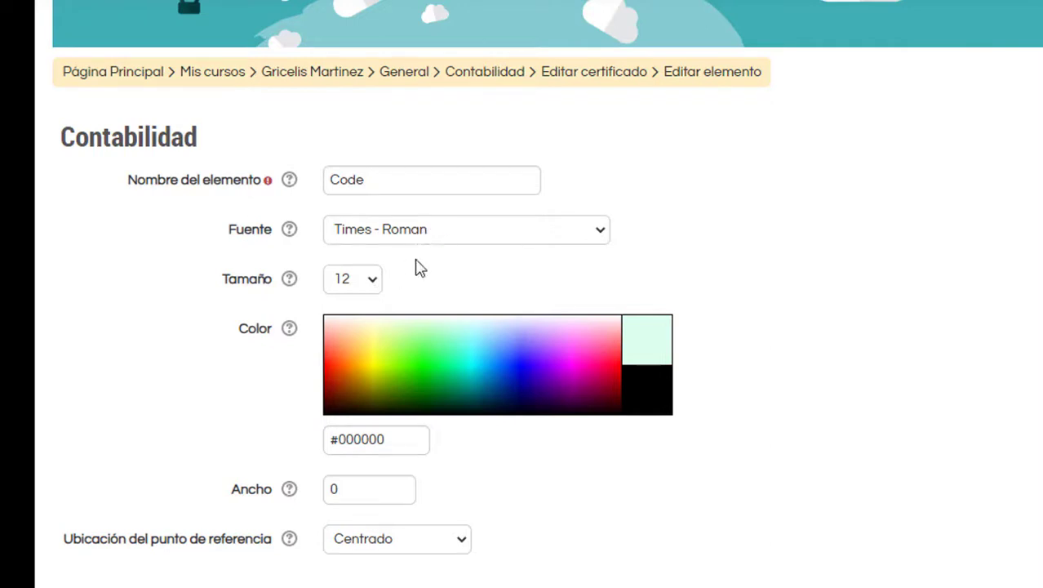
pyautogui.click(380, 284)
pyautogui.click(360, 252)
pyautogui.click(519, 352)
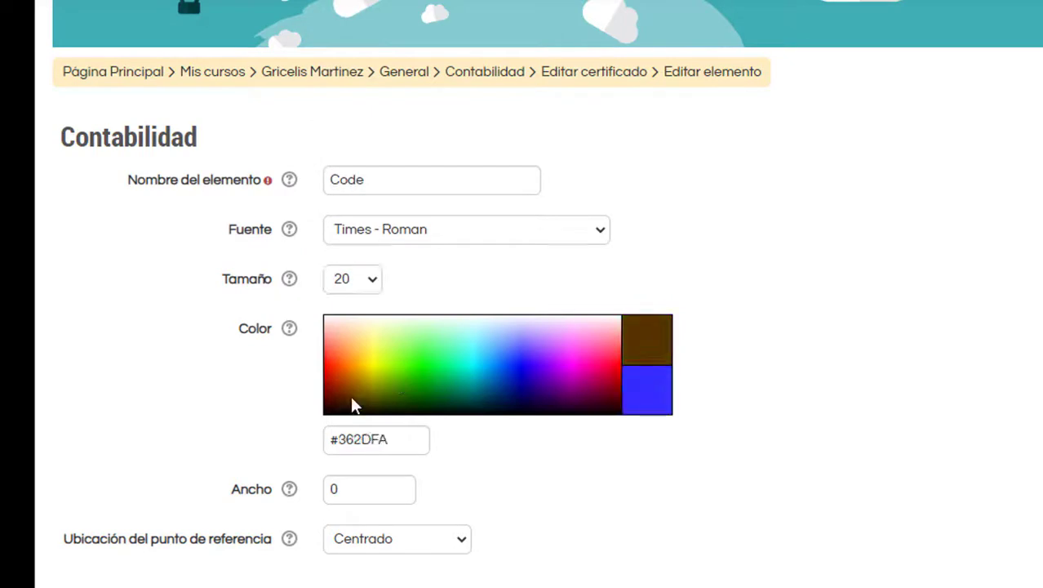
pyautogui.scroll(-1, 350, 395)
pyautogui.scroll(-4, 371, 357)
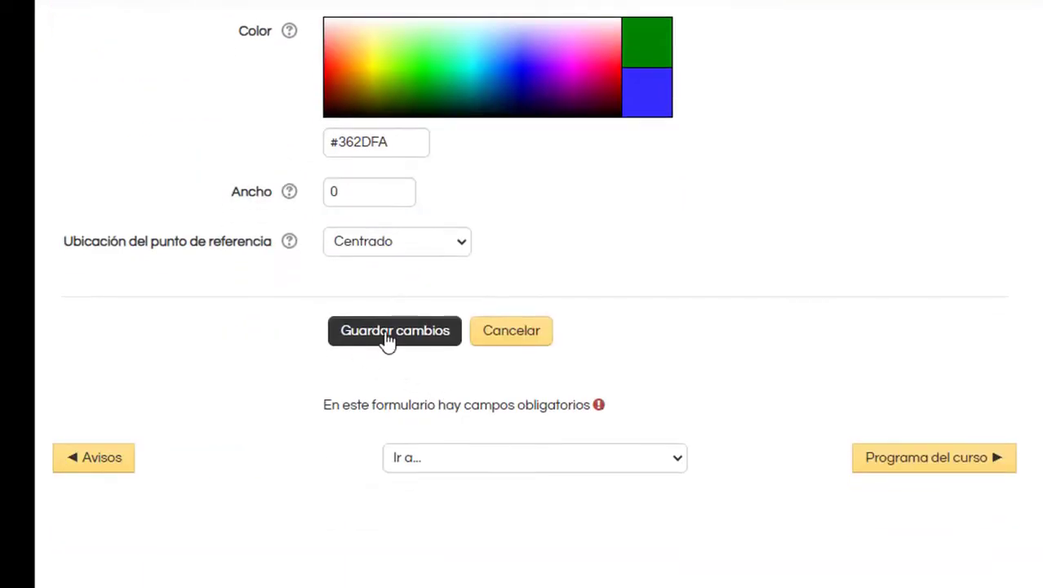
pyautogui.click(395, 330)
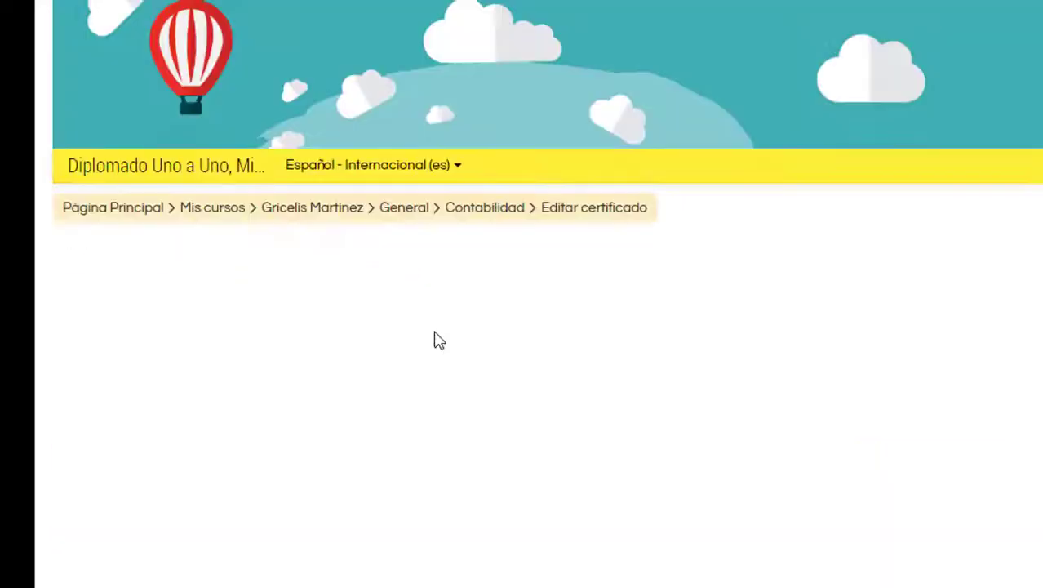
# Save the certificate and open its PDF preview to examine the second page
pyautogui.scroll(-5, 629, 368)
pyautogui.scroll(-12, 653, 355)
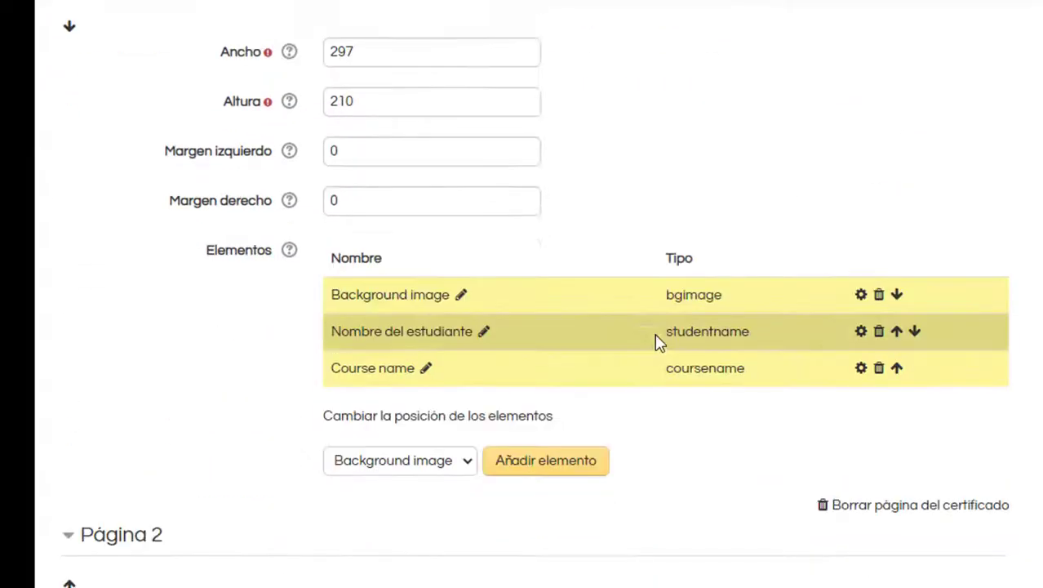
pyautogui.scroll(-1, 657, 344)
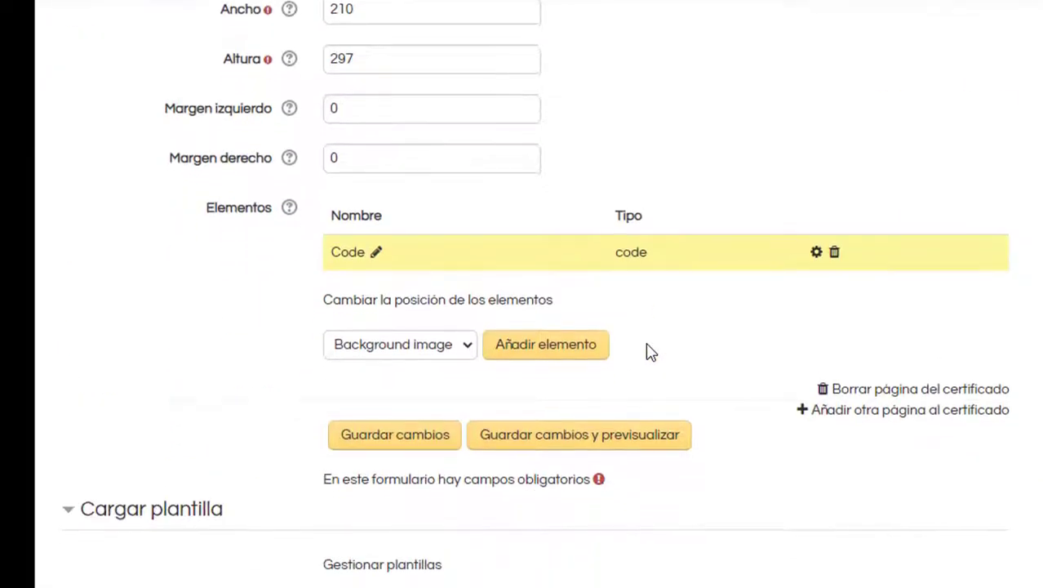
pyautogui.click(546, 350)
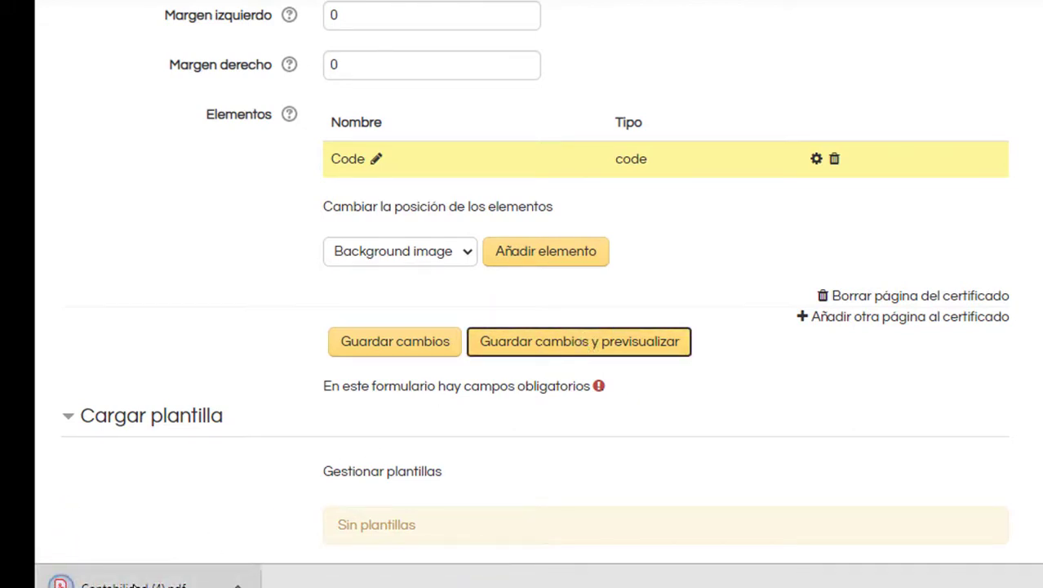
pyautogui.click(134, 584)
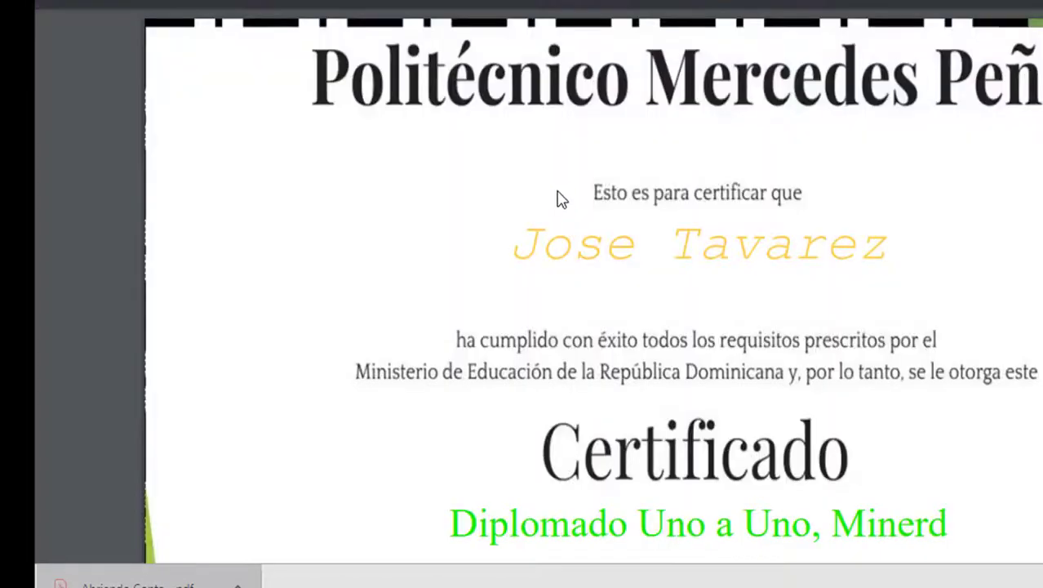
pyautogui.scroll(-10, 796, 227)
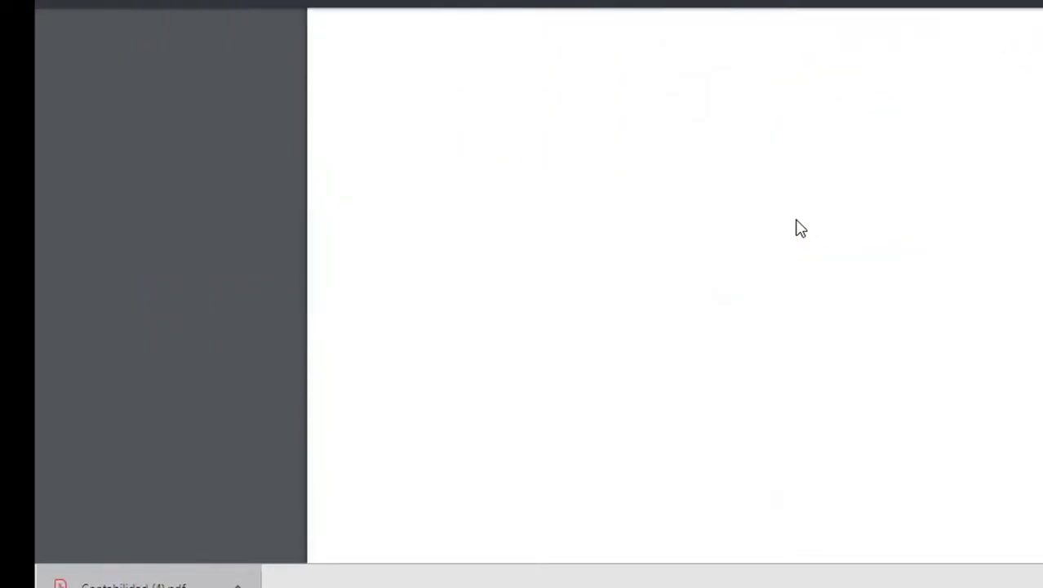
pyautogui.scroll(5, 799, 226)
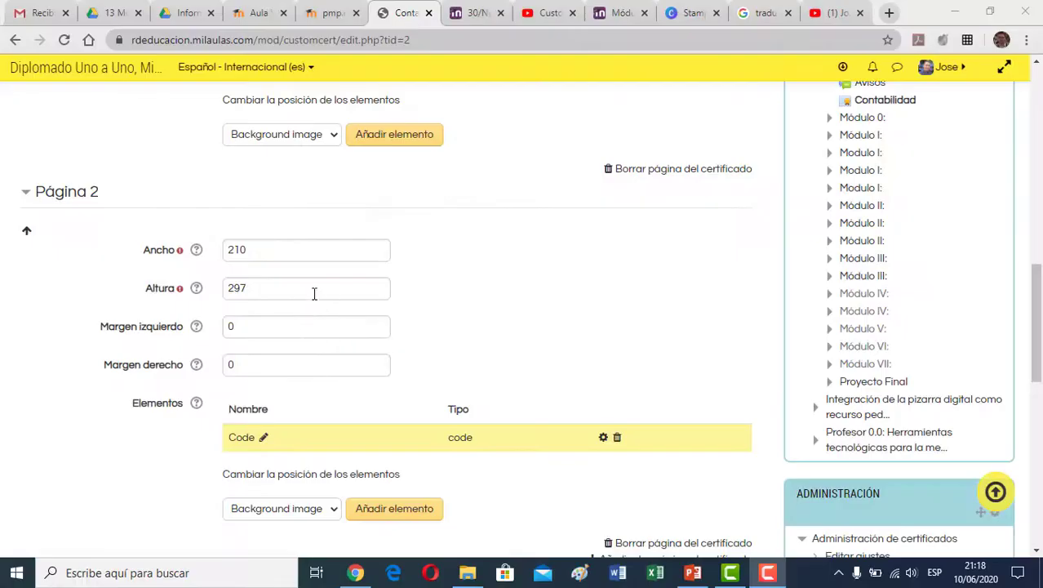
# Open the element positioning view of page 2, move the code near the horizontal center of the page's upper part, and save the position
pyautogui.scroll(-3, 314, 291)
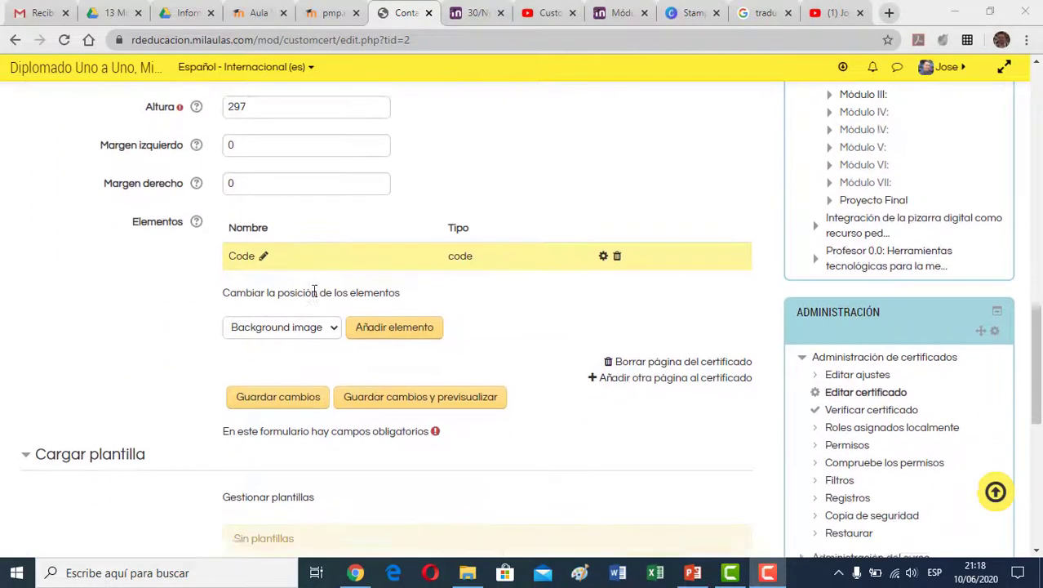
pyautogui.scroll(2, 291, 276)
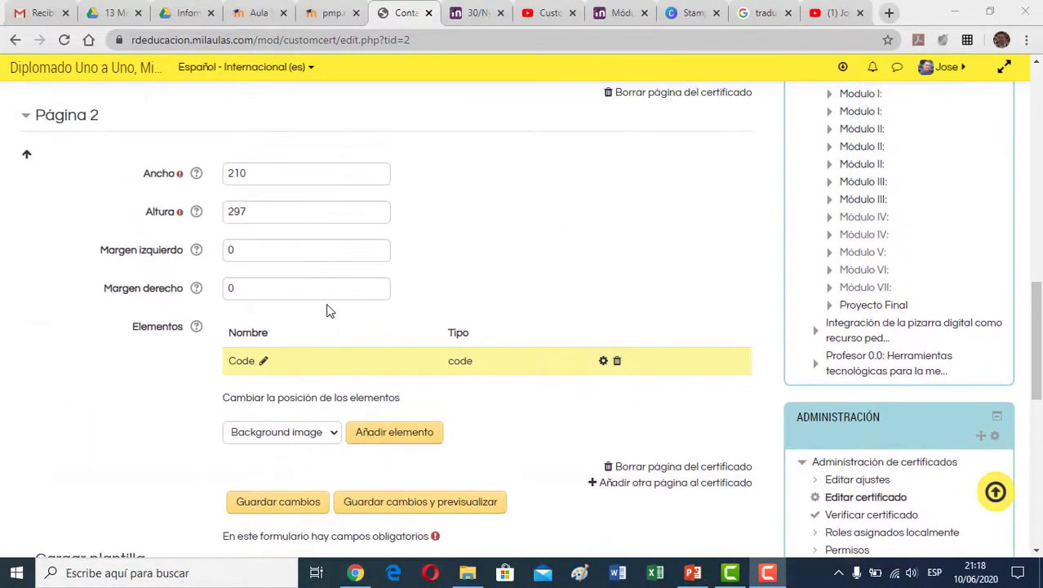
pyautogui.scroll(-1, 335, 326)
pyautogui.click(287, 323)
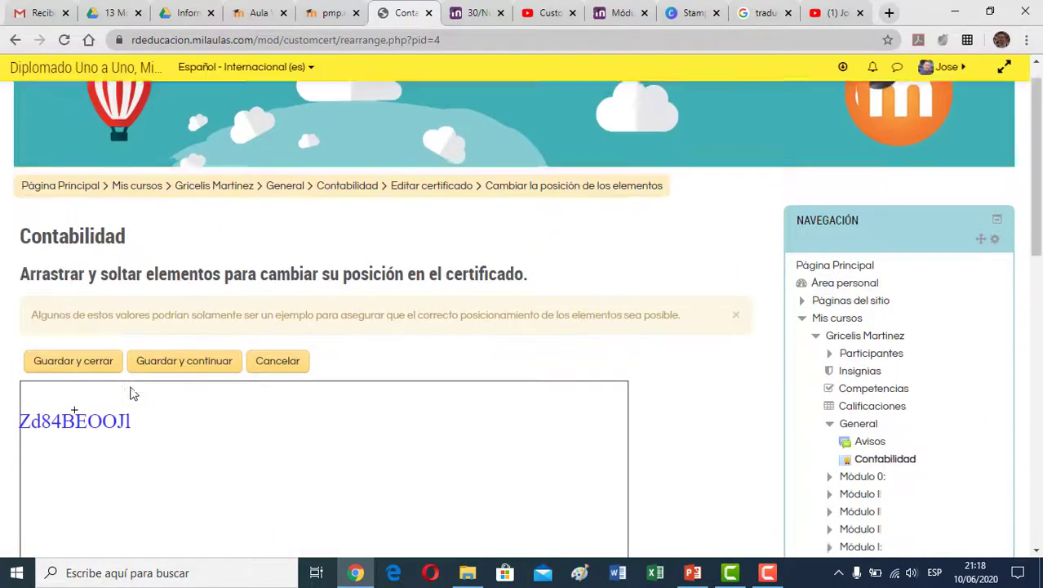
pyautogui.scroll(-2, 131, 394)
pyautogui.moveTo(77, 295); pyautogui.dragTo(278, 447)
pyautogui.scroll(-1, 281, 377)
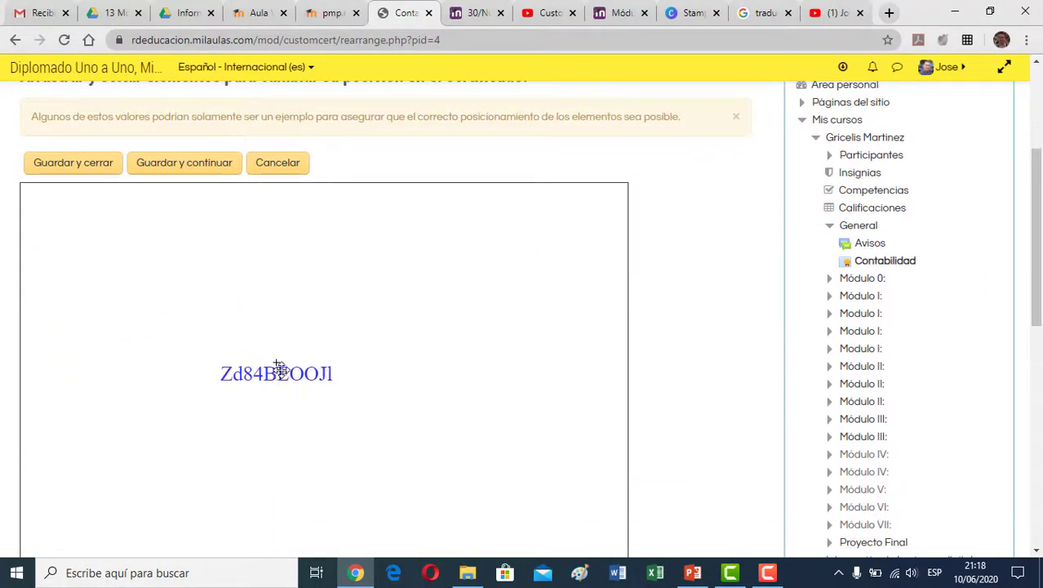
pyautogui.moveTo(279, 367); pyautogui.dragTo(314, 393)
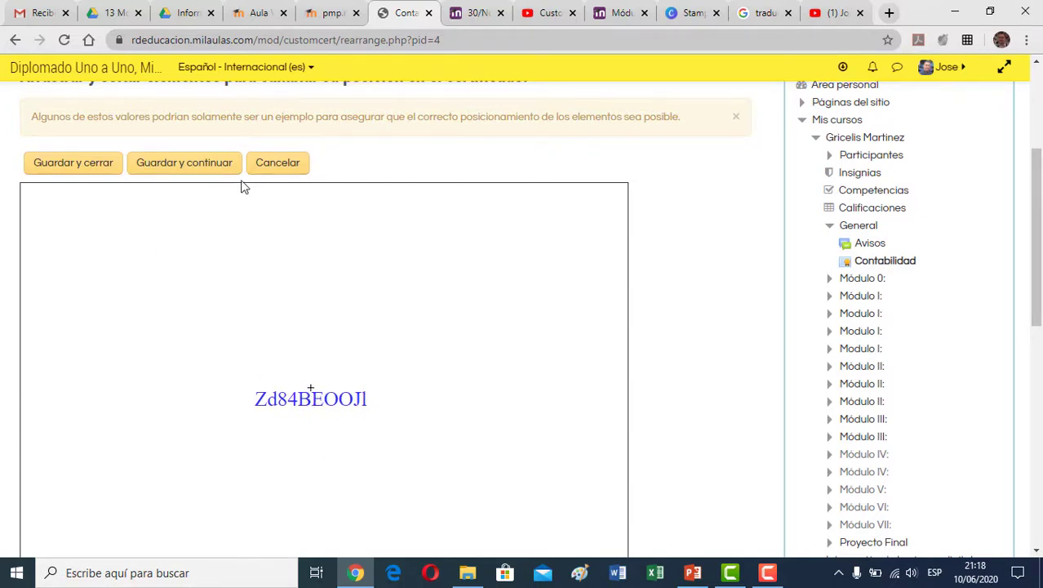
pyautogui.click(95, 165)
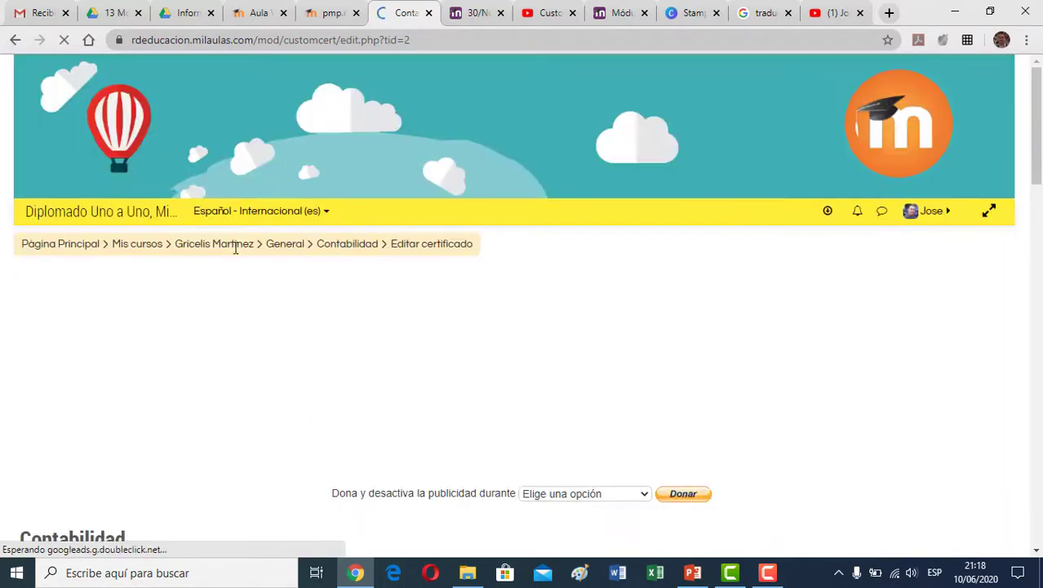
# Start adding a Background image element to page 2 of the certificate
pyautogui.scroll(-4, 311, 334)
pyautogui.scroll(-3, 310, 333)
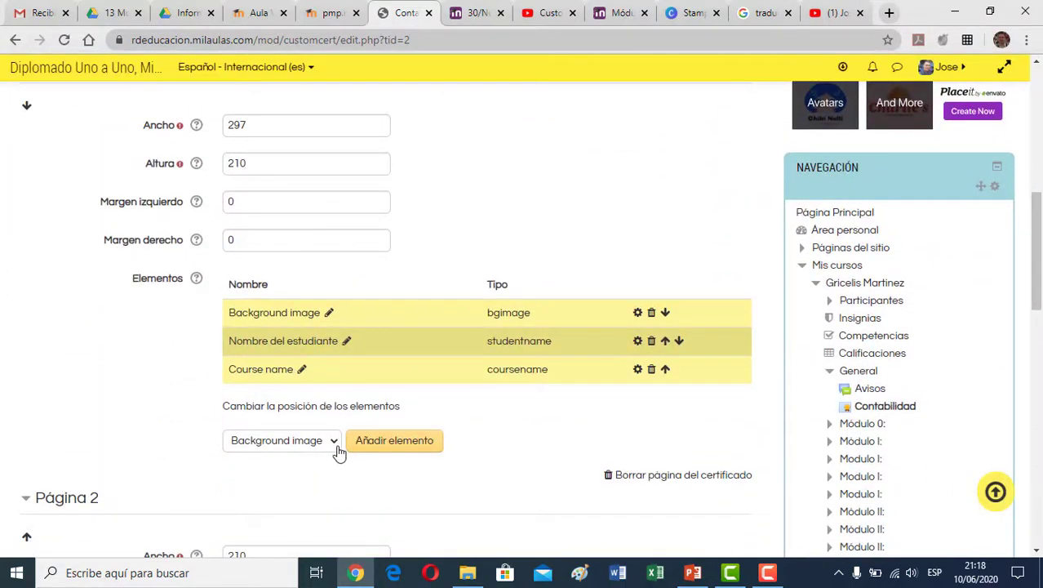
pyautogui.scroll(-8, 352, 416)
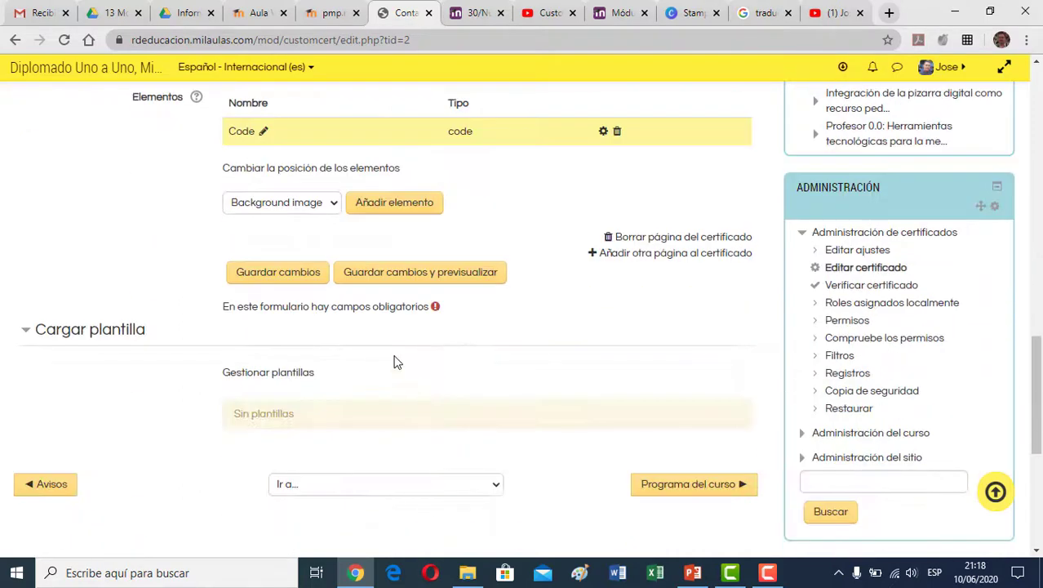
pyautogui.click(334, 204)
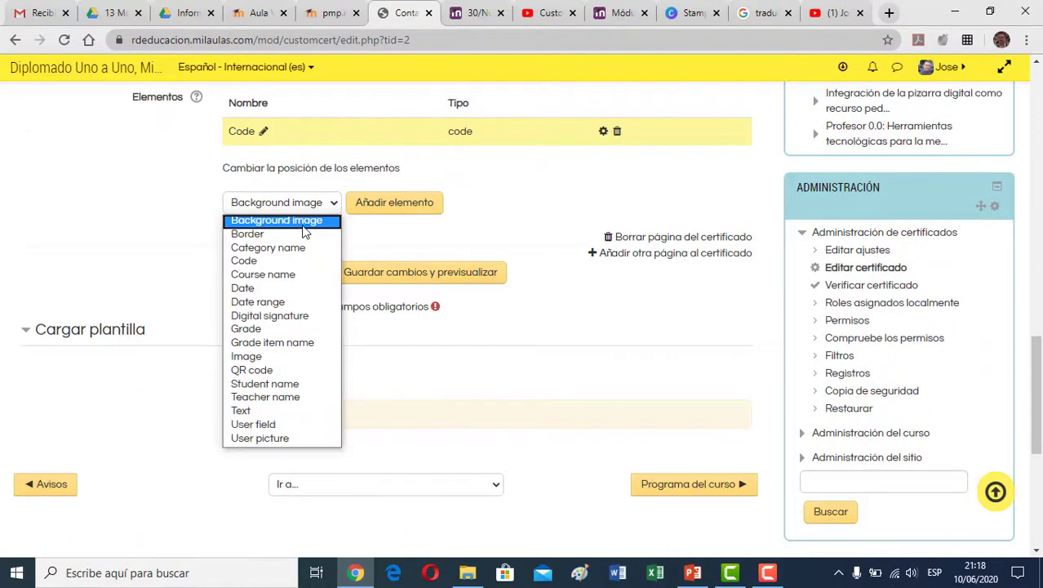
pyautogui.click(407, 207)
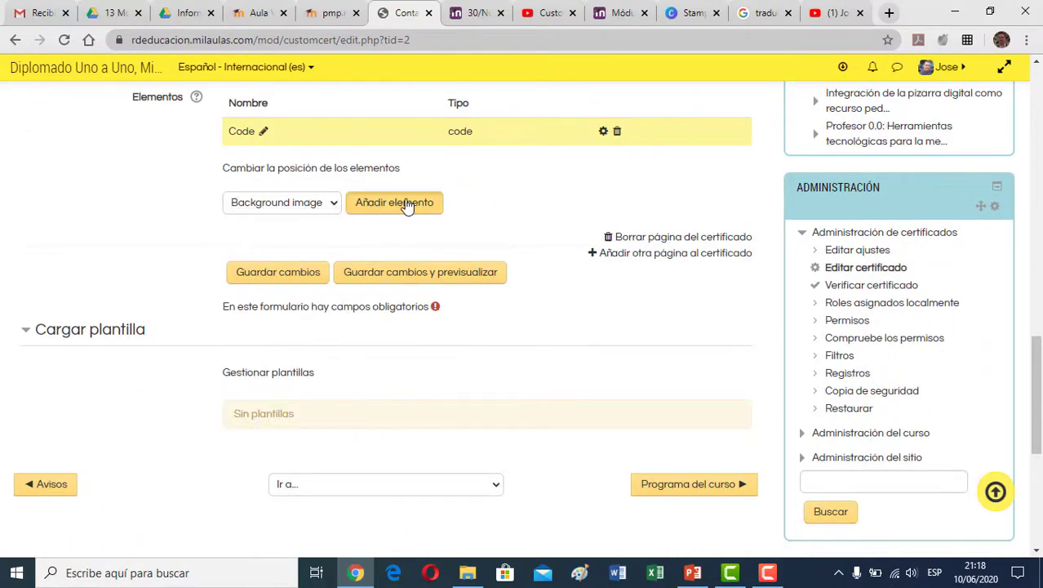
pyautogui.click(407, 207)
pyautogui.scroll(-4, 388, 359)
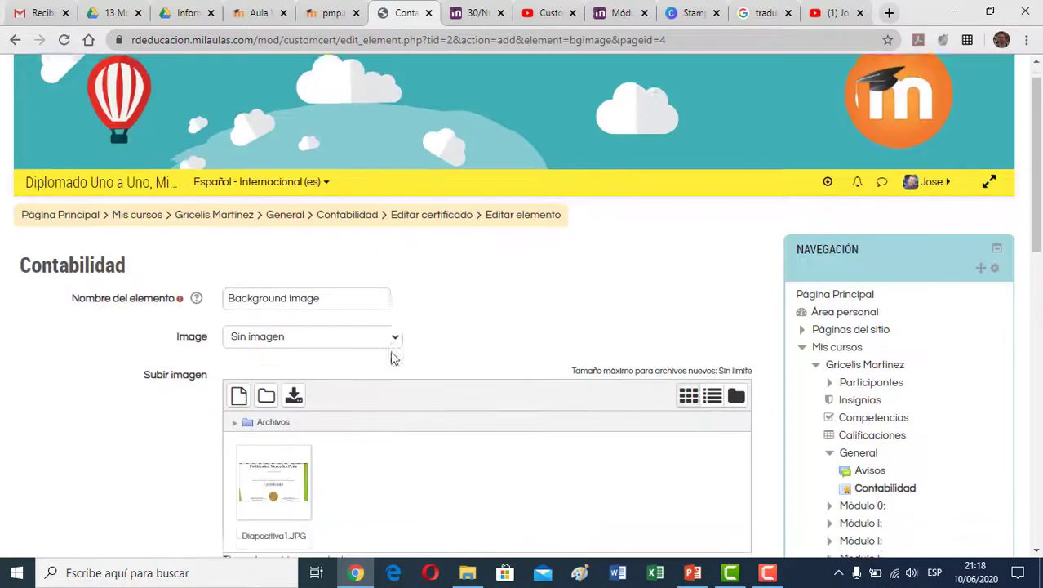
pyautogui.click(467, 574)
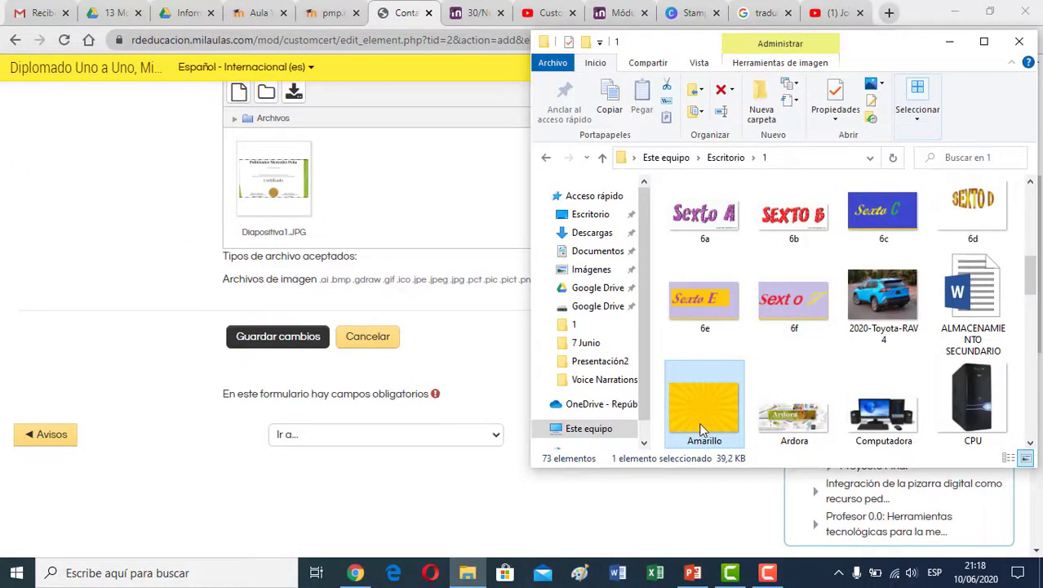
pyautogui.moveTo(701, 431); pyautogui.dragTo(417, 222)
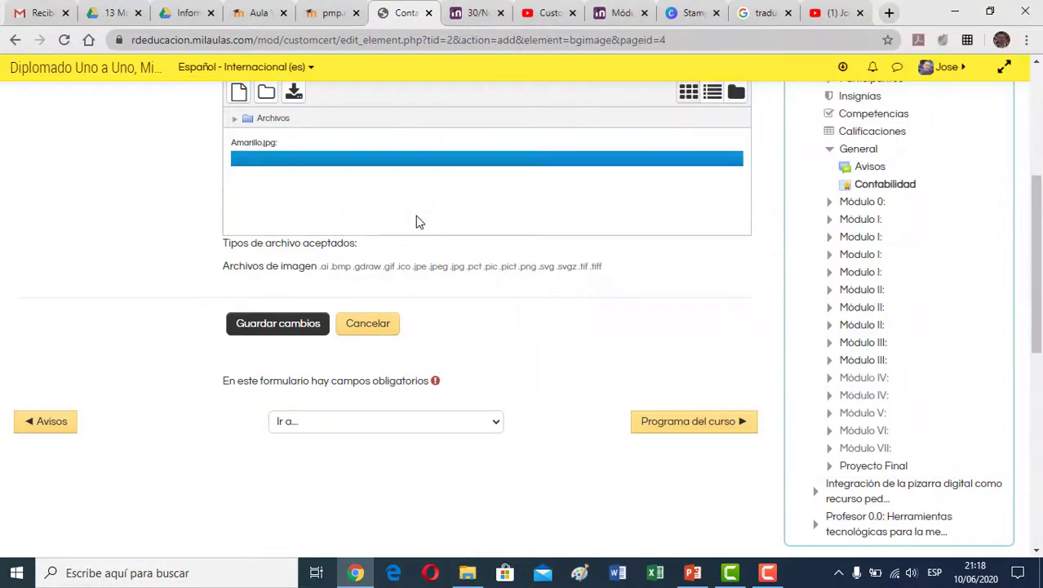
pyautogui.scroll(3, 390, 250)
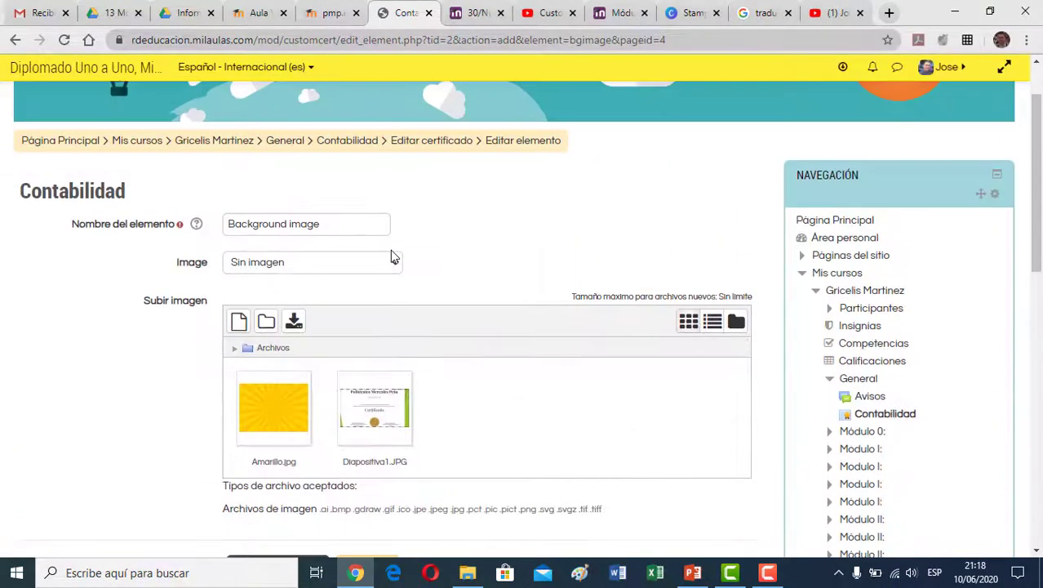
pyautogui.click(297, 266)
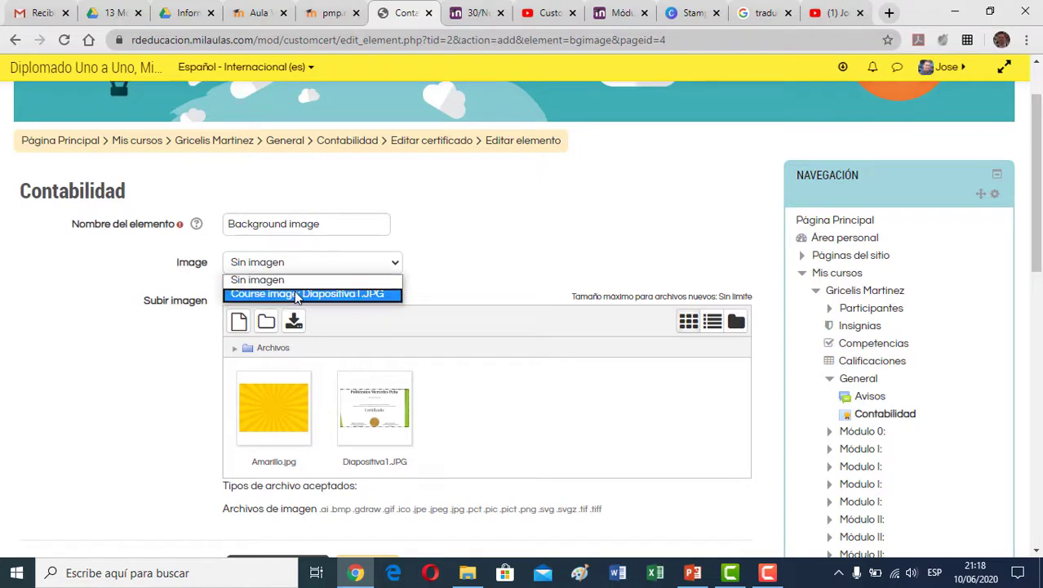
pyautogui.click(476, 235)
pyautogui.scroll(-2, 319, 425)
pyautogui.click(280, 413)
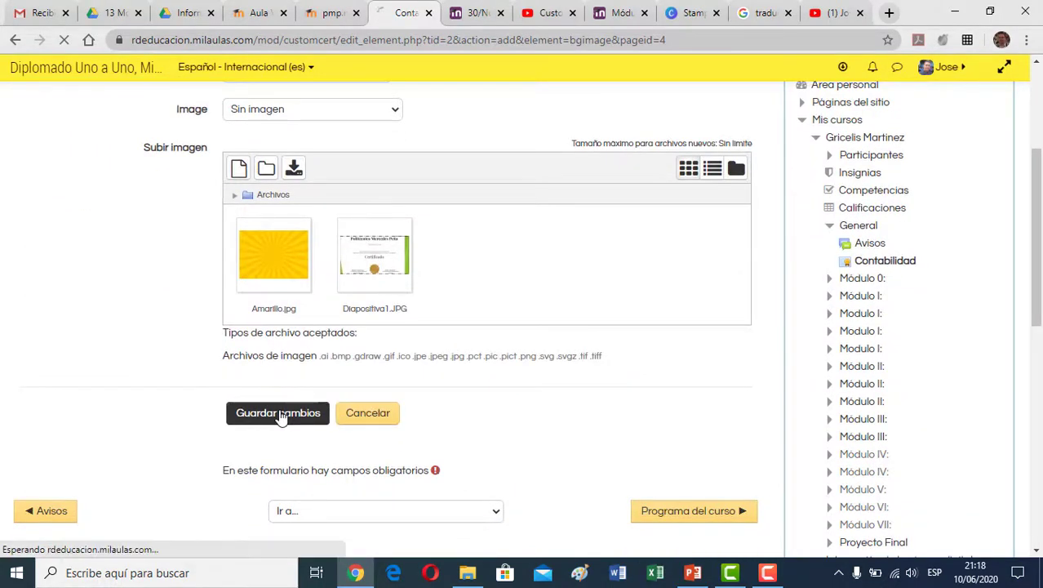
# Edit page 2's Background image element to use the course image Amarillo.jpg, and save it
pyautogui.scroll(-3, 343, 387)
pyautogui.scroll(-5, 360, 371)
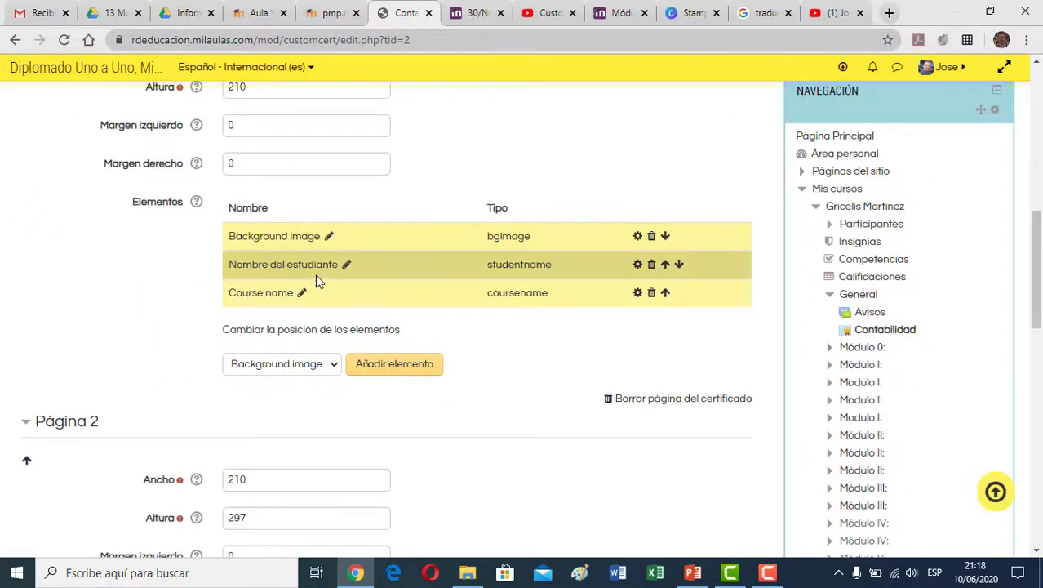
pyautogui.scroll(-4, 269, 310)
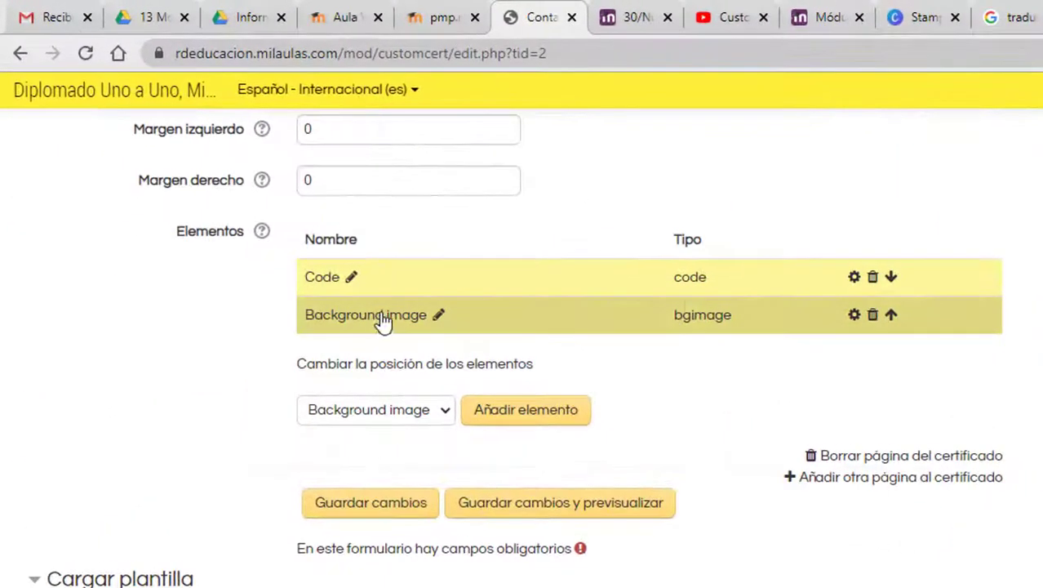
pyautogui.click(855, 315)
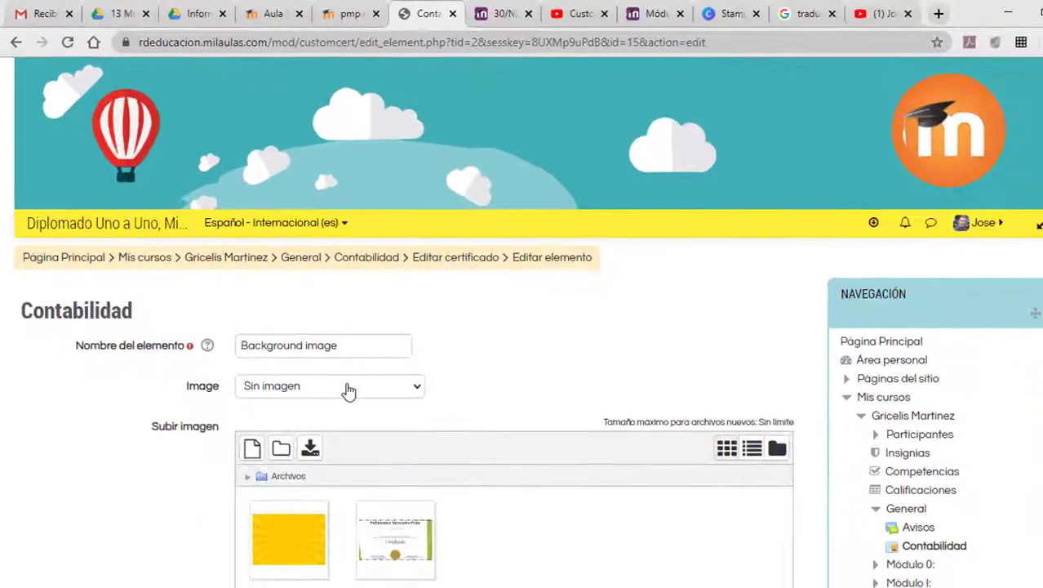
pyautogui.click(351, 392)
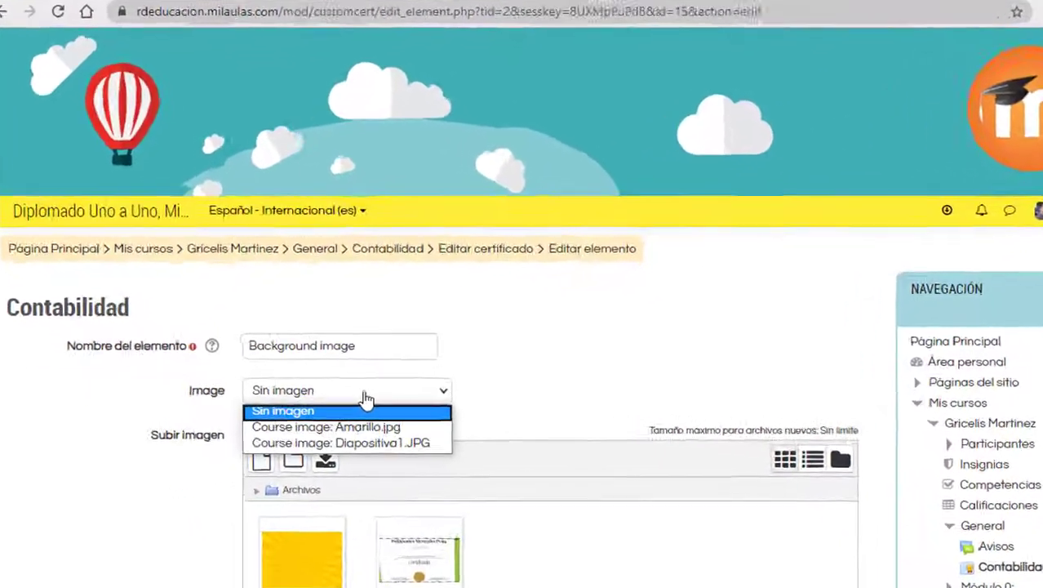
pyautogui.click(481, 483)
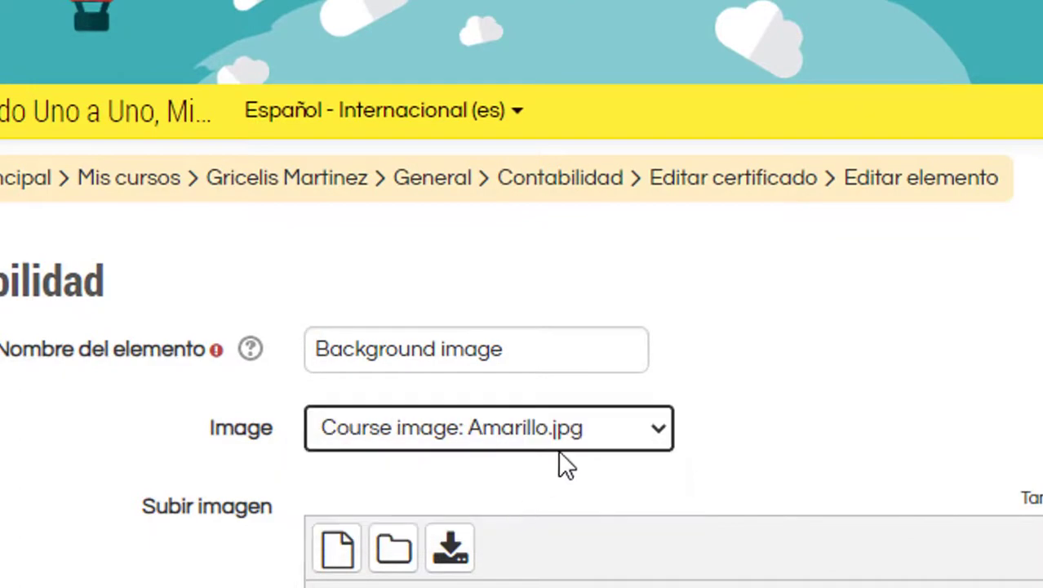
pyautogui.scroll(-5, 530, 454)
pyautogui.scroll(-3, 618, 411)
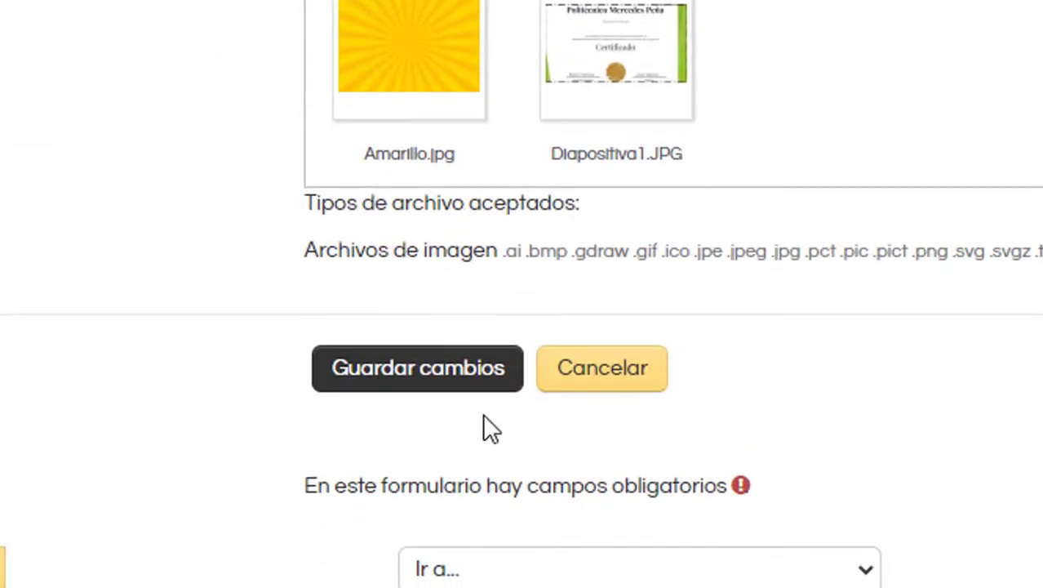
pyautogui.click(414, 390)
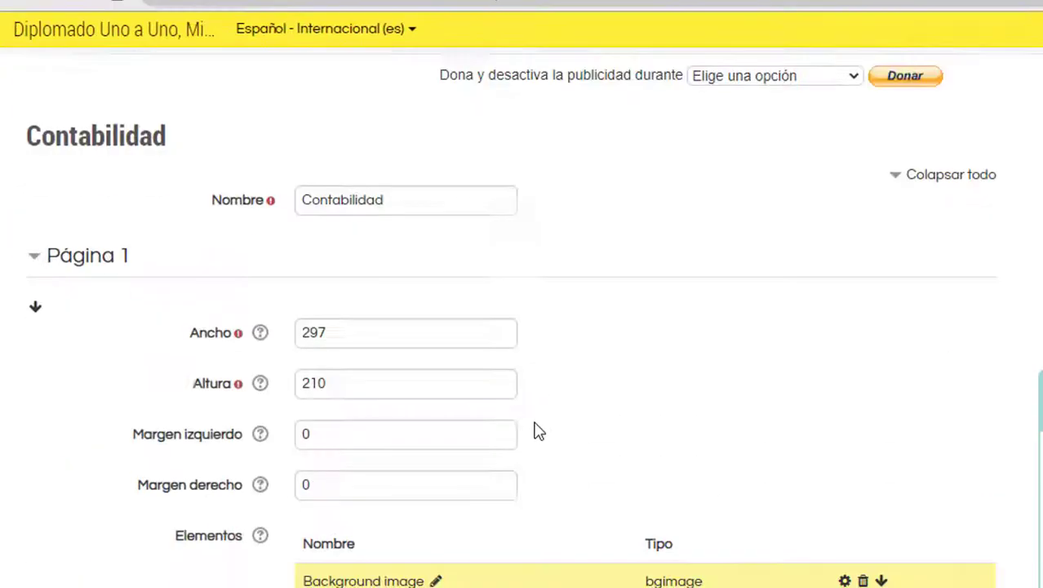
# Save the certificate changes and open the generated PDF preview
pyautogui.scroll(-6, 539, 431)
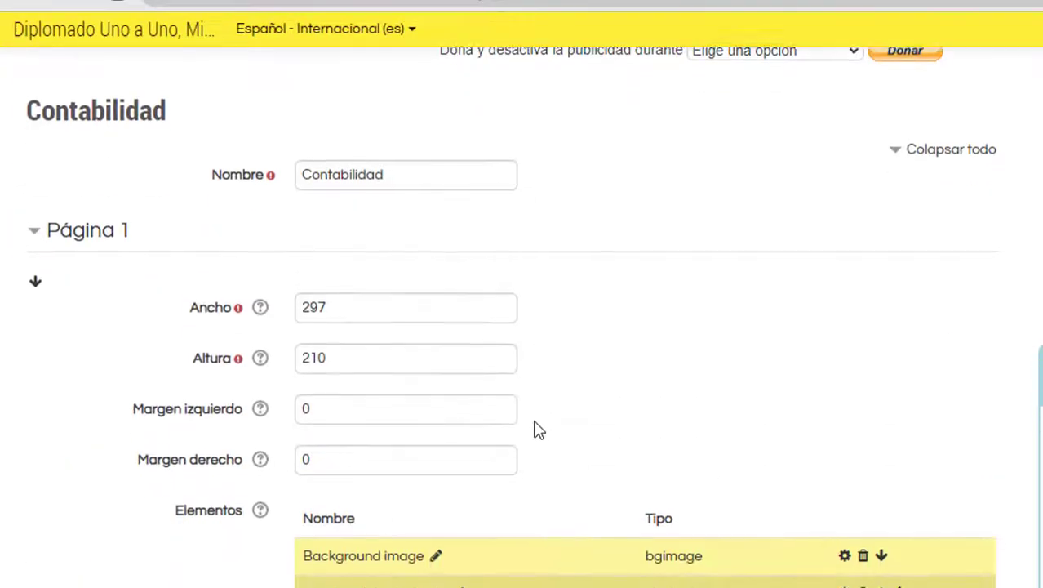
pyautogui.scroll(-6, 534, 356)
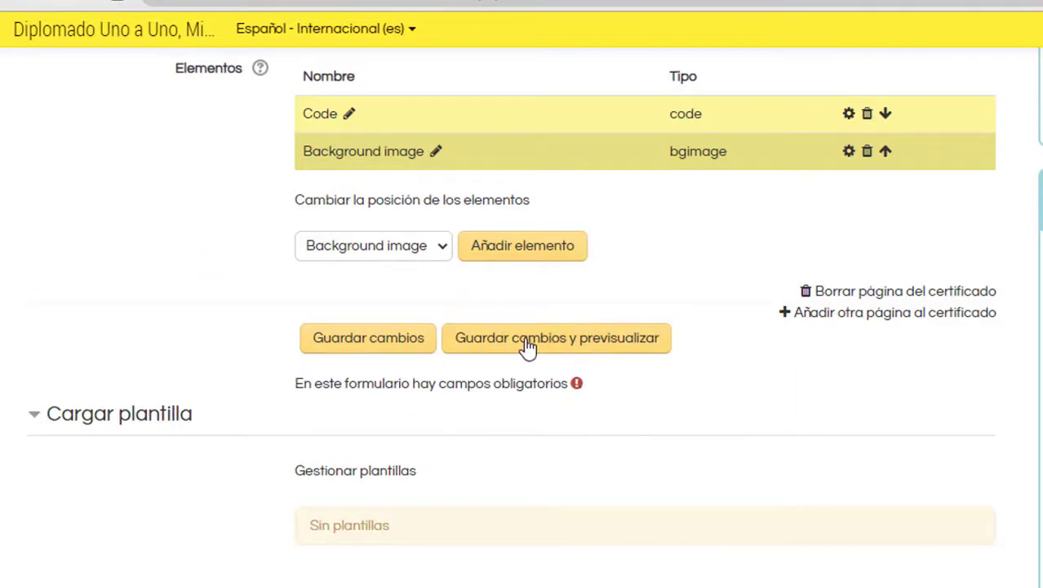
pyautogui.click(527, 347)
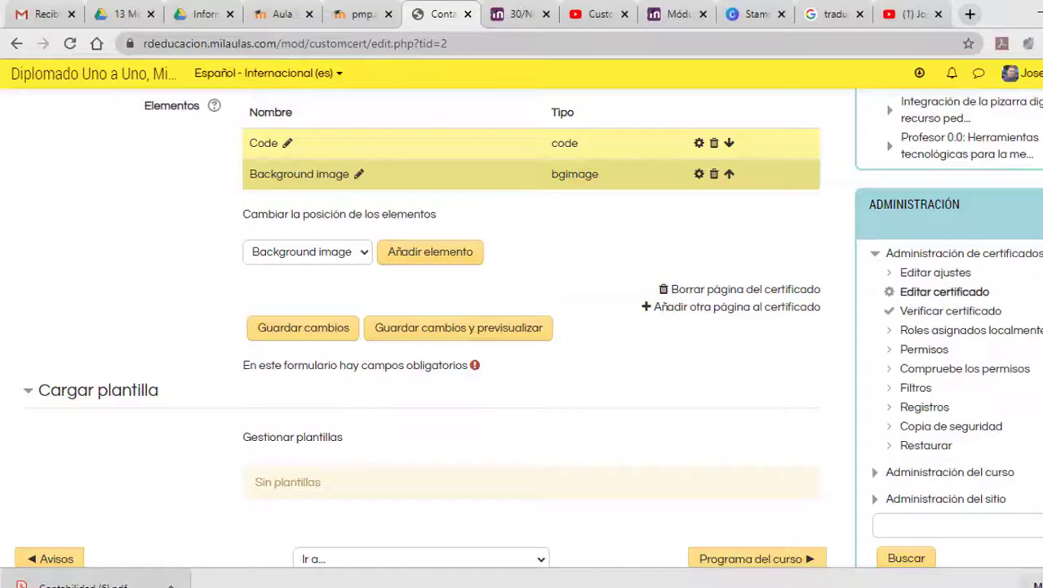
pyautogui.click(86, 581)
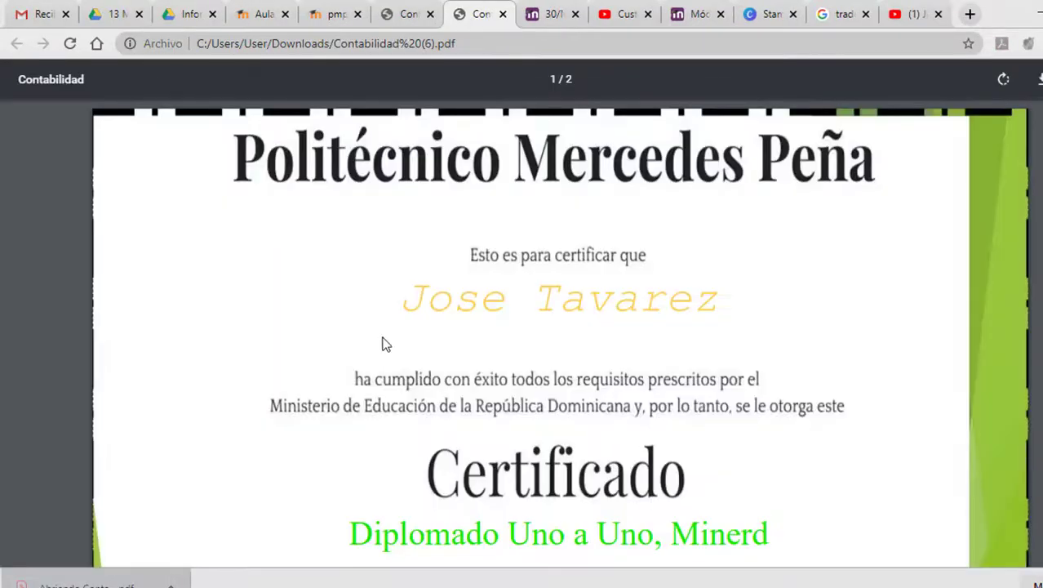
# Examine the second page of the PDF for its background and verification code, then close the preview
pyautogui.scroll(-7, 526, 334)
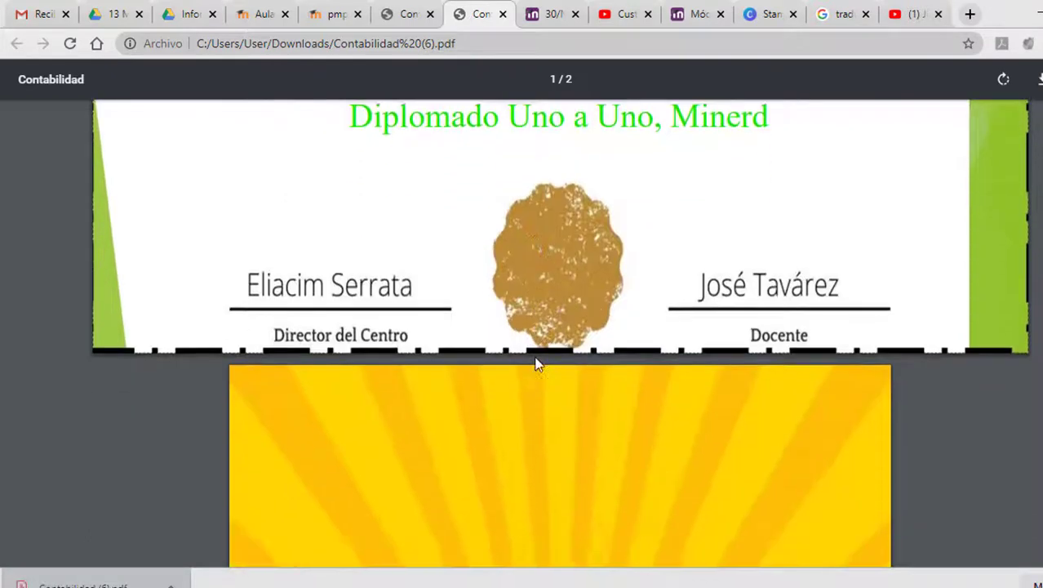
pyautogui.scroll(-2, 543, 375)
pyautogui.scroll(1, 547, 367)
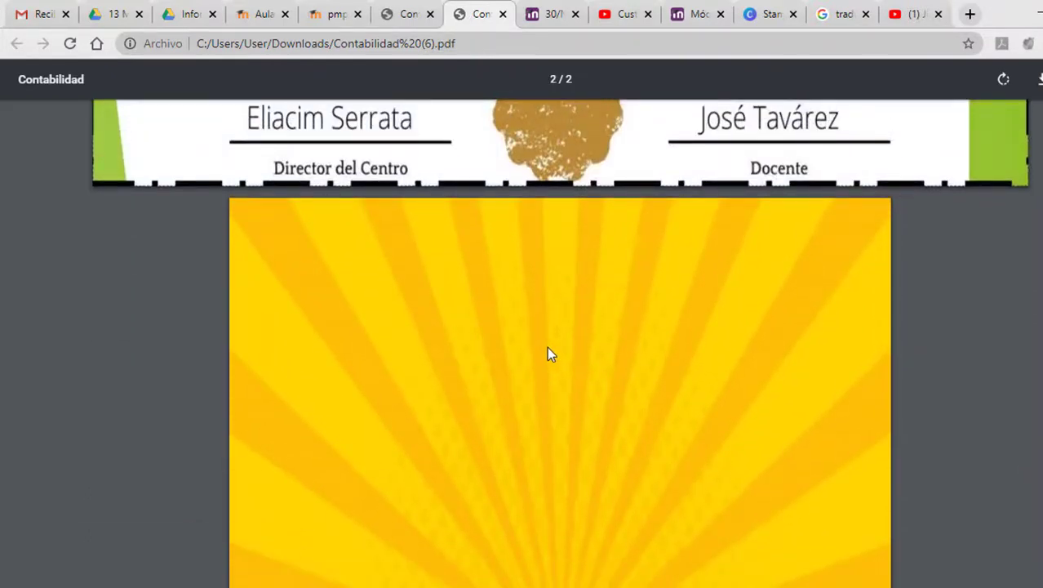
pyautogui.scroll(6, 397, 323)
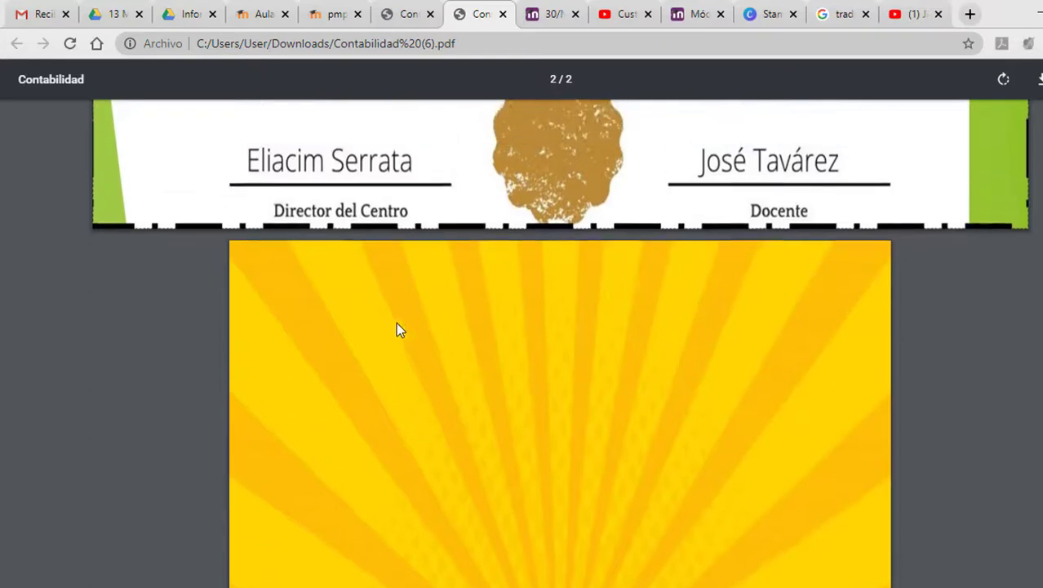
pyautogui.scroll(-4, 400, 328)
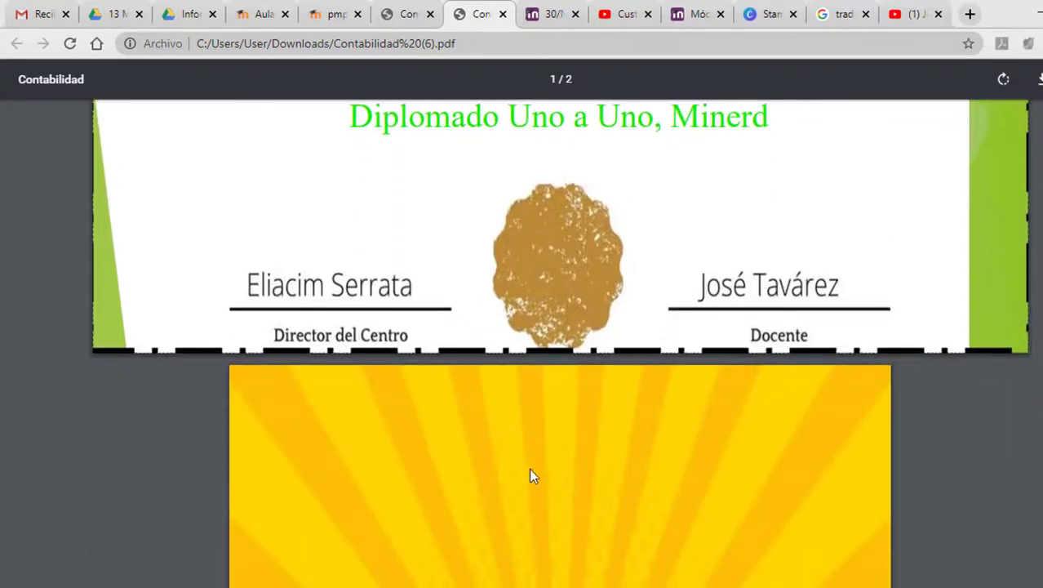
pyautogui.scroll(-3, 530, 473)
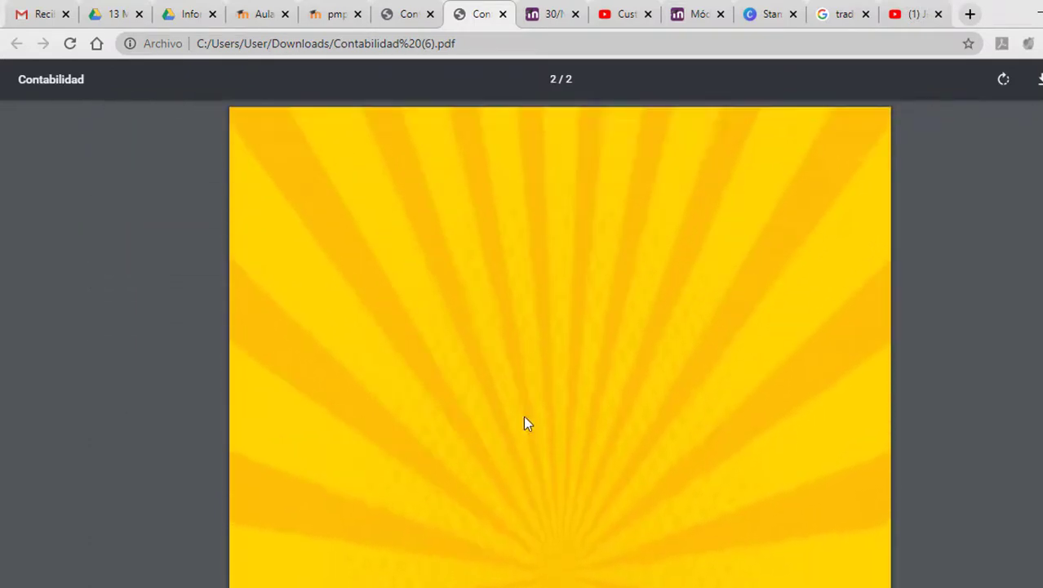
pyautogui.scroll(1, 524, 416)
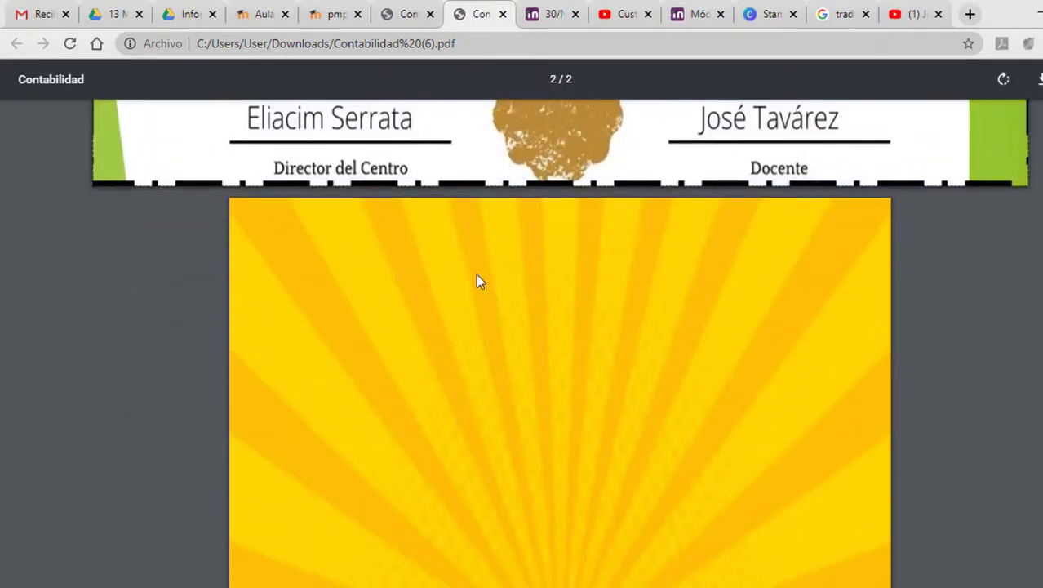
pyautogui.click(502, 14)
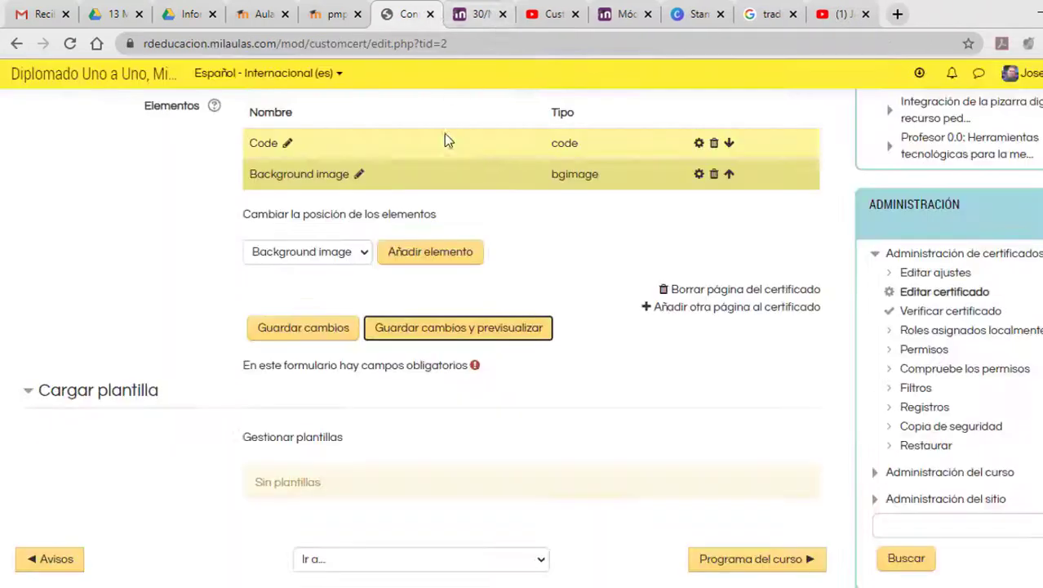
# Delete the Code element from page 2 and start adding a new Code element after the background image
pyautogui.click(715, 145)
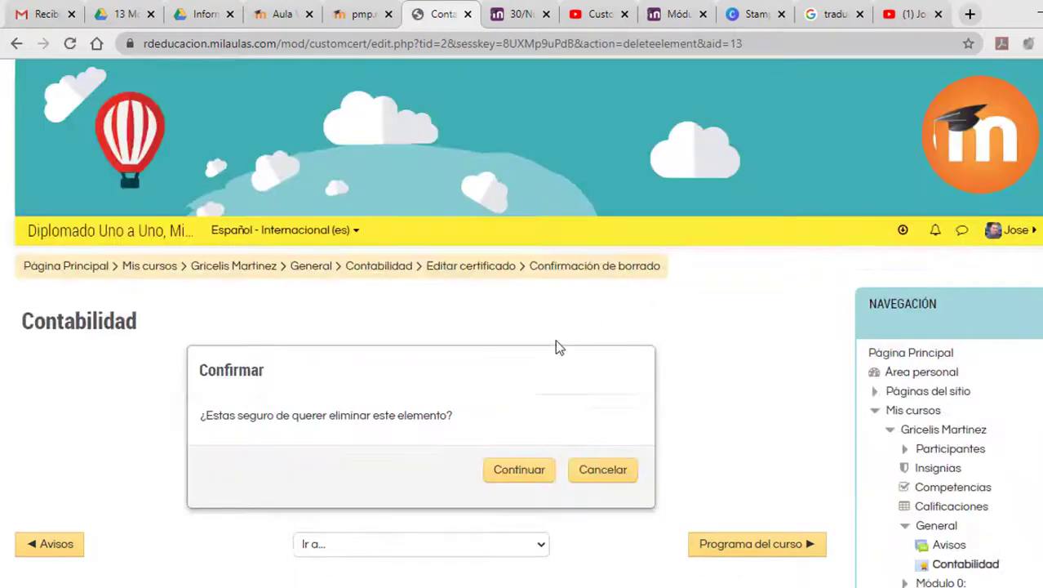
pyautogui.click(518, 470)
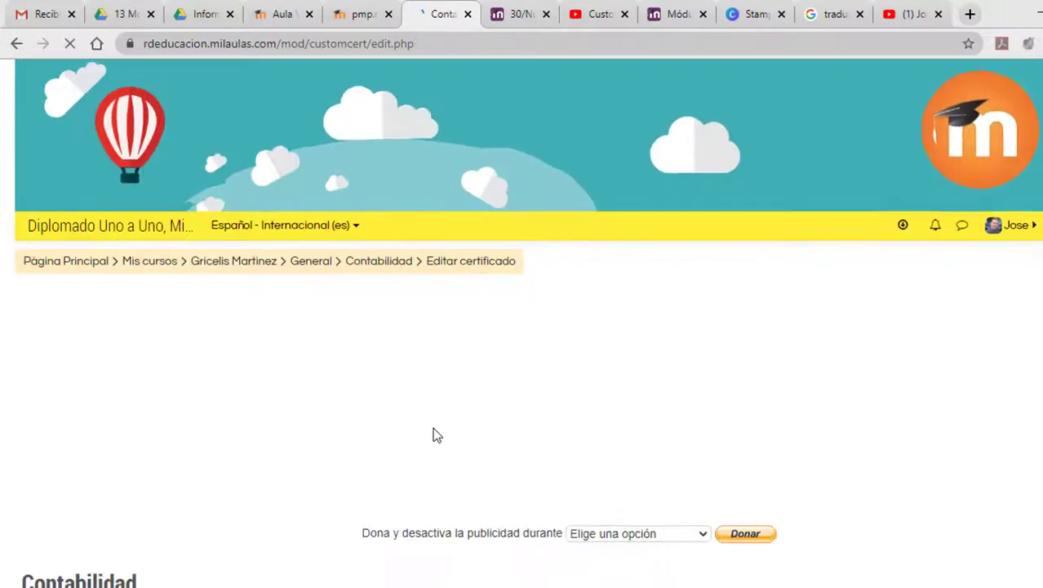
pyautogui.scroll(-5, 448, 412)
pyautogui.scroll(-10, 461, 401)
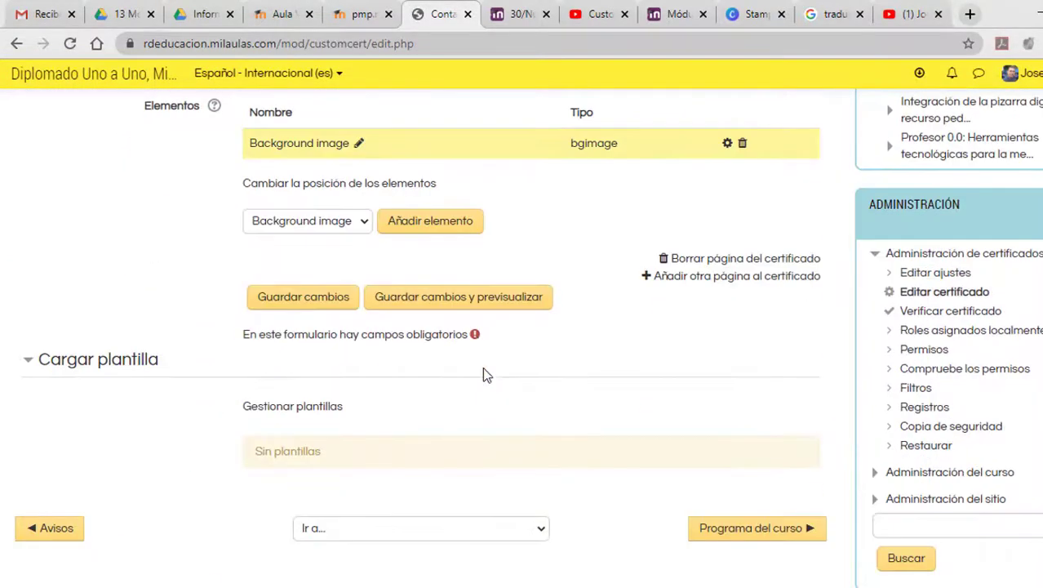
pyautogui.click(361, 222)
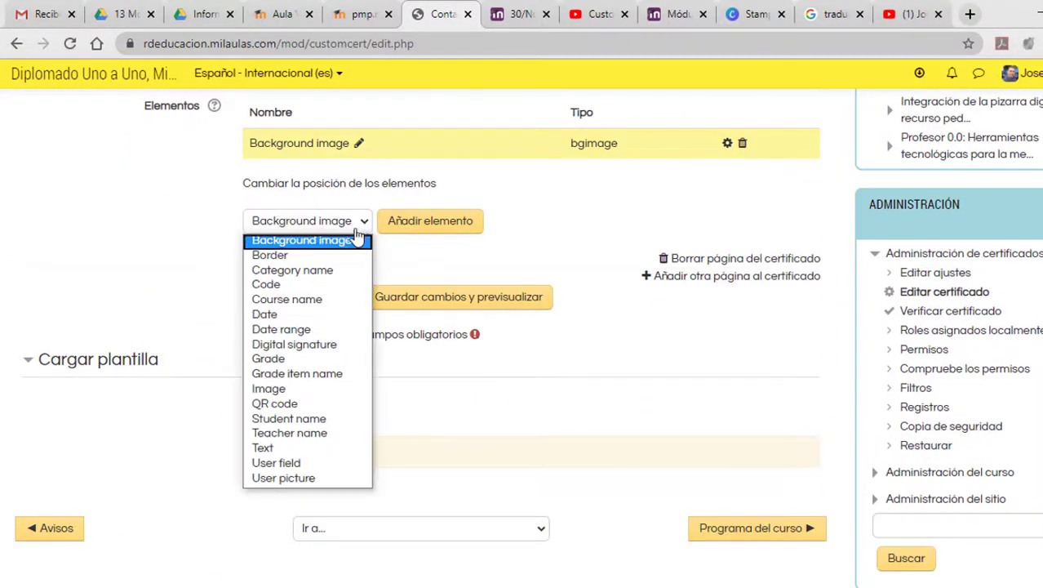
pyautogui.click(280, 284)
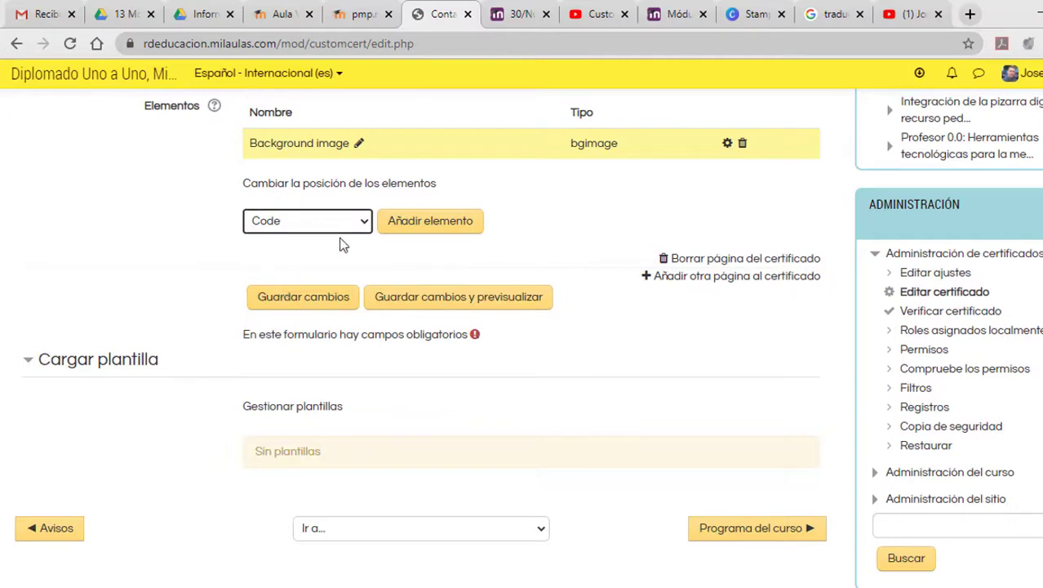
pyautogui.click(423, 228)
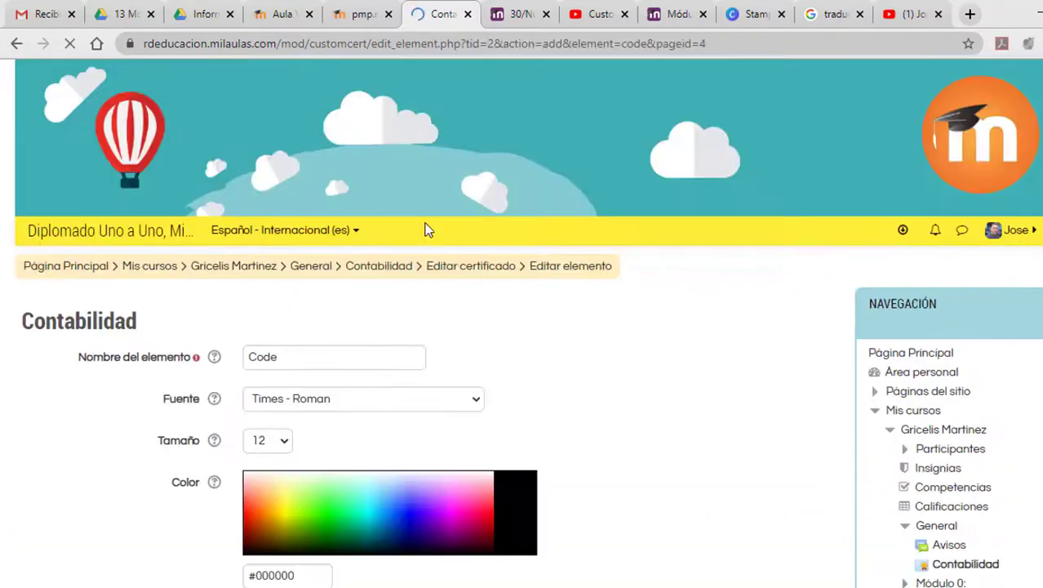
# Set the new Code element's font size to 30 and its color to blue #0523FA, and save it
pyautogui.click(276, 442)
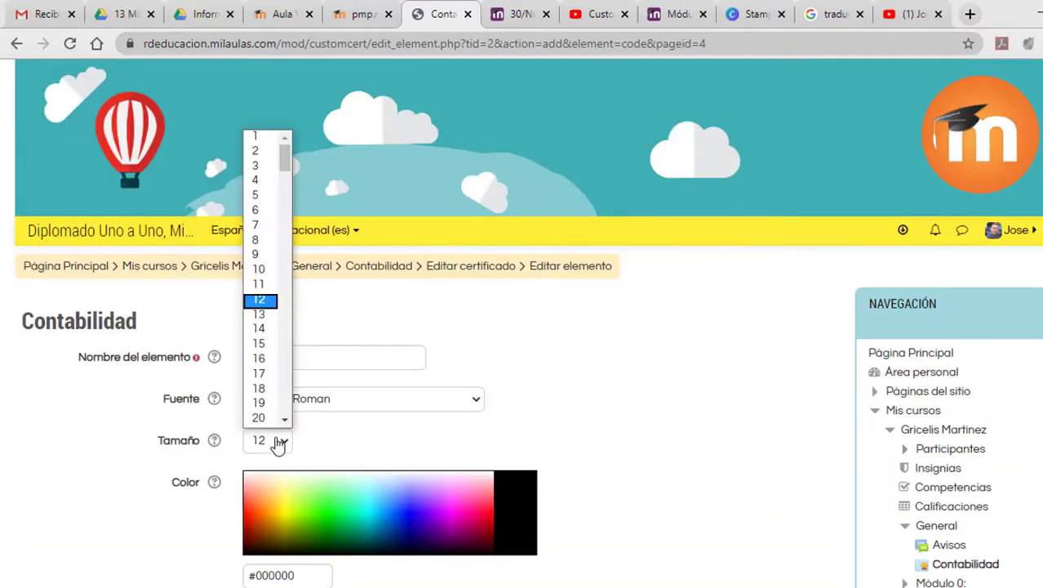
pyautogui.scroll(-3, 263, 420)
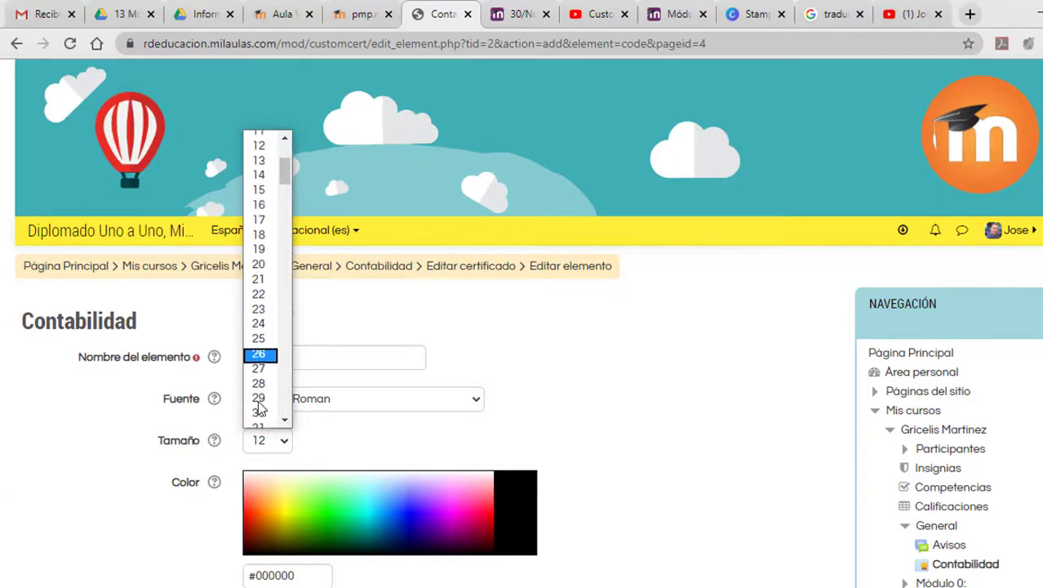
pyautogui.click(263, 376)
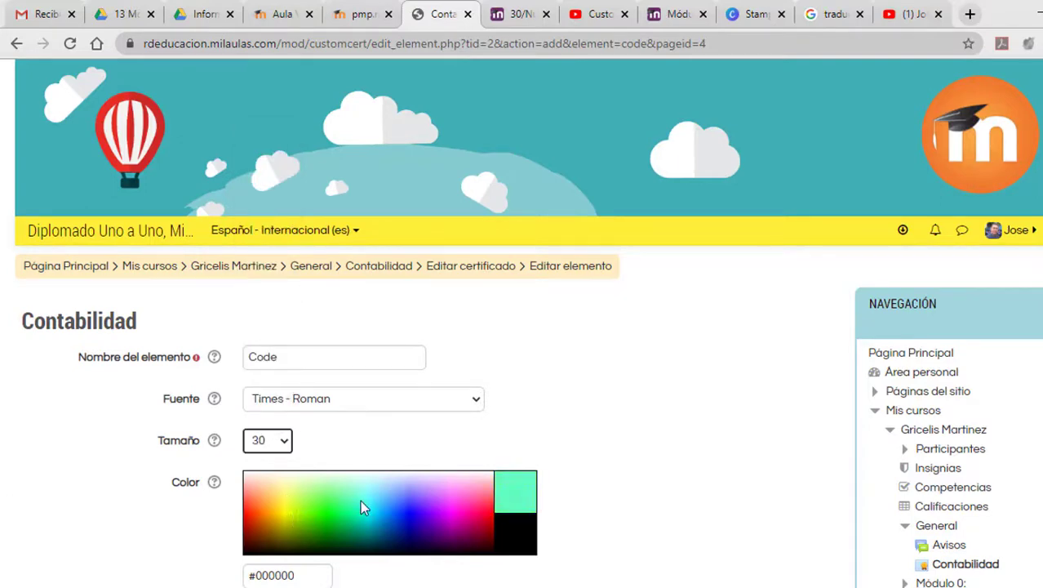
pyautogui.click(397, 512)
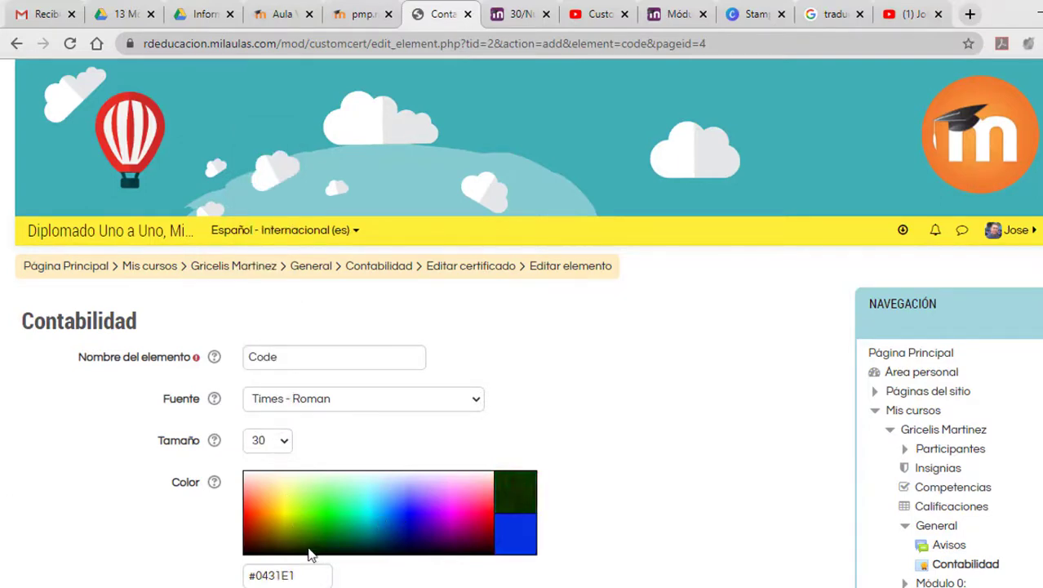
pyautogui.click(403, 516)
pyautogui.scroll(-3, 327, 530)
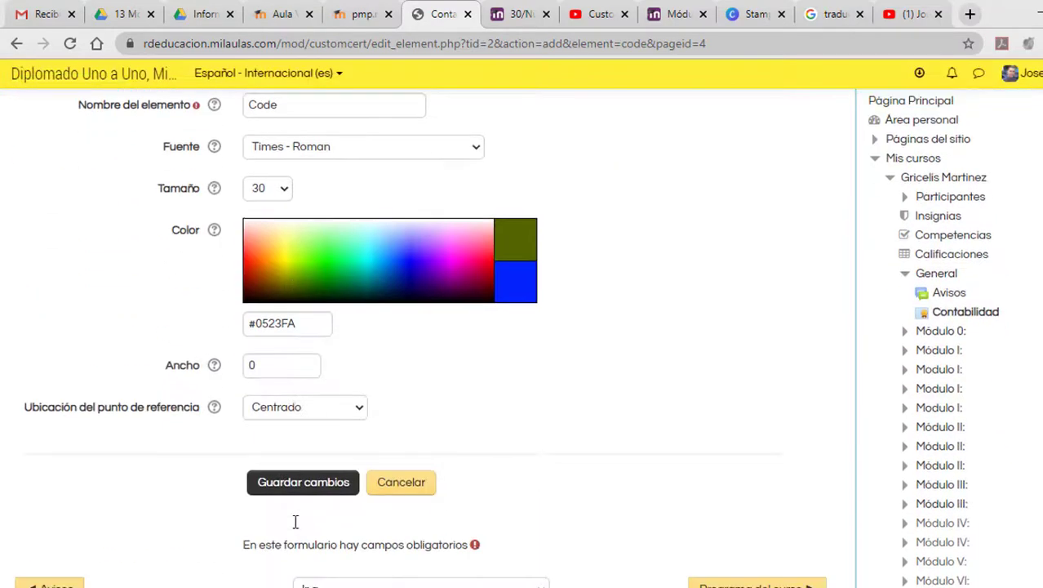
pyautogui.click(301, 456)
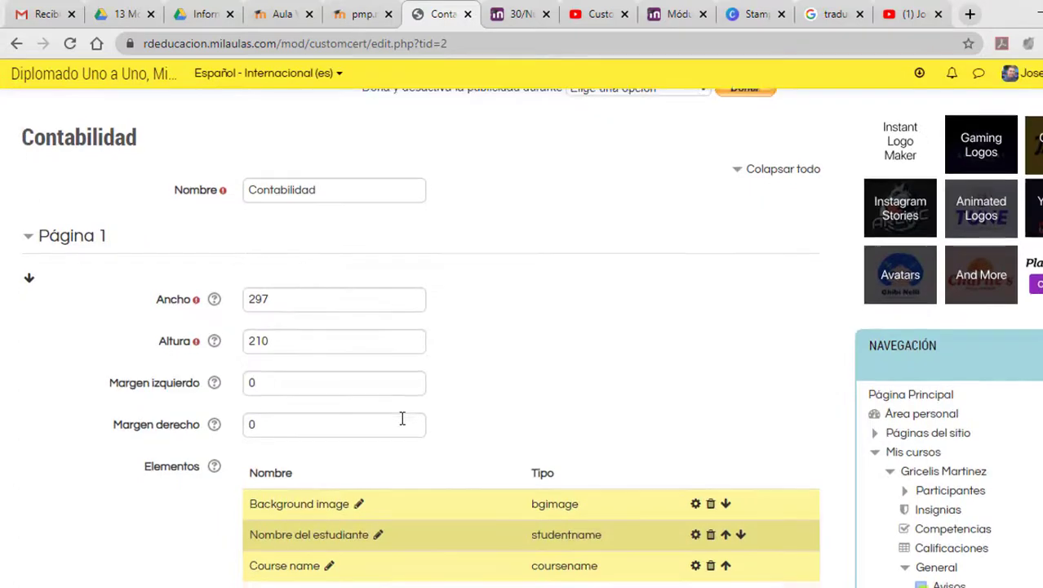
# Try to place the verification code in the upper middle of page 2's background
pyautogui.scroll(-5, 401, 418)
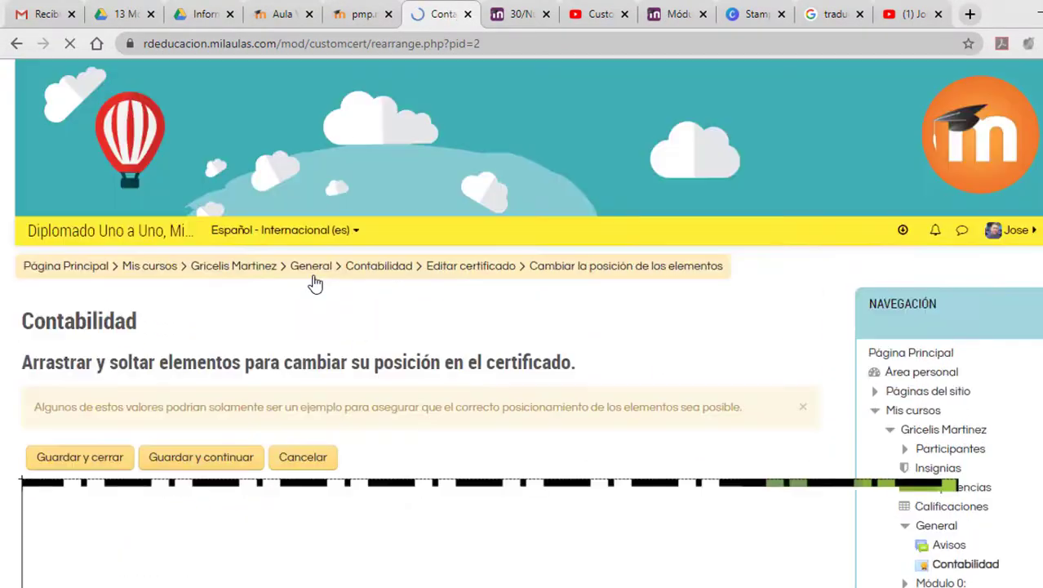
pyautogui.click(18, 47)
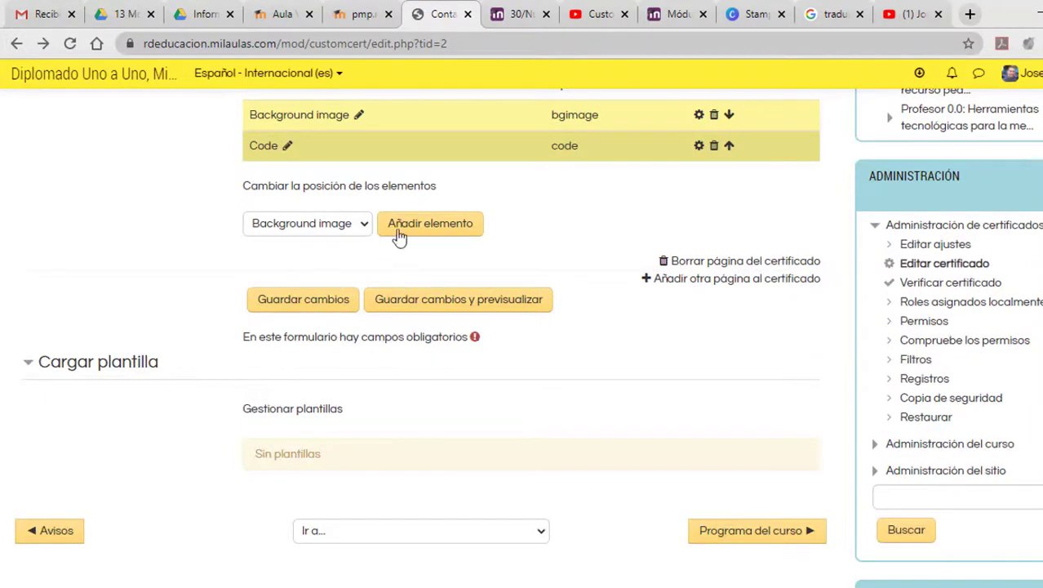
pyautogui.click(336, 188)
pyautogui.scroll(-1, 231, 422)
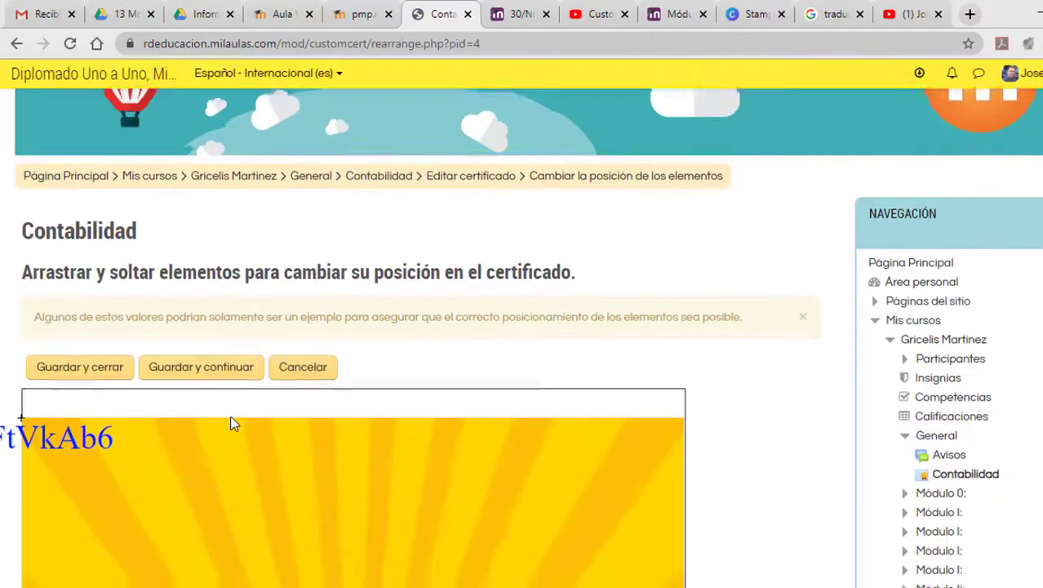
pyautogui.scroll(-1, 231, 422)
pyautogui.moveTo(51, 335); pyautogui.dragTo(377, 549)
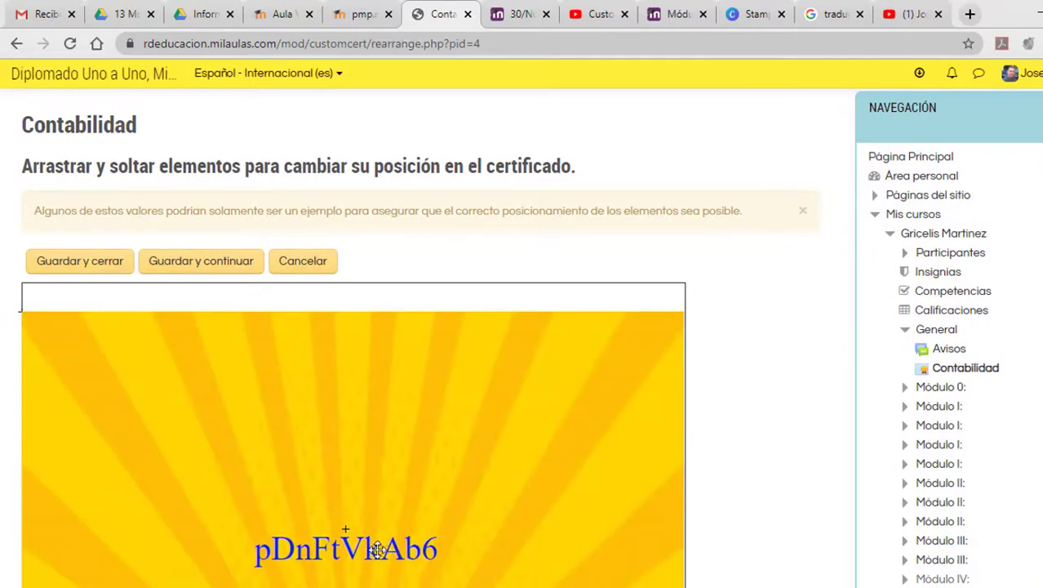
pyautogui.scroll(-2, 441, 477)
pyautogui.moveTo(345, 366); pyautogui.dragTo(350, 286)
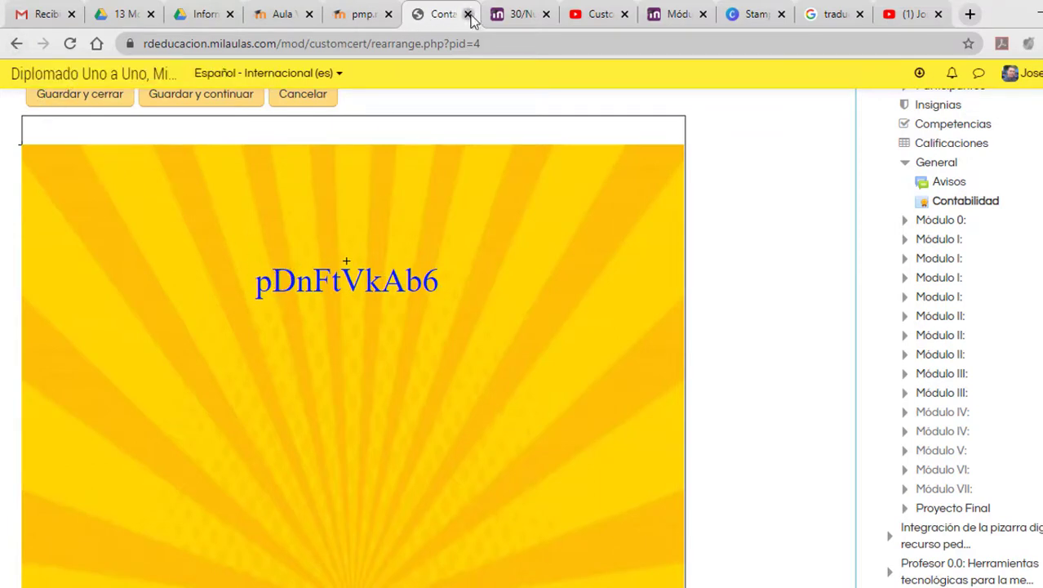
pyautogui.click(18, 44)
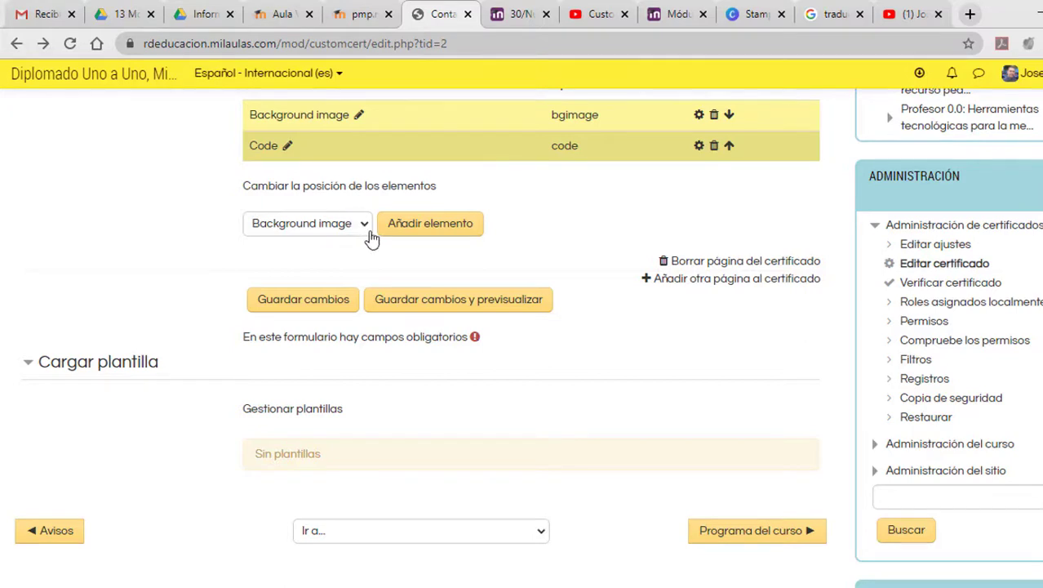
# Add a QR code element to page 2 with width 100 and height 100, and save it
pyautogui.scroll(2, 372, 237)
pyautogui.click(365, 391)
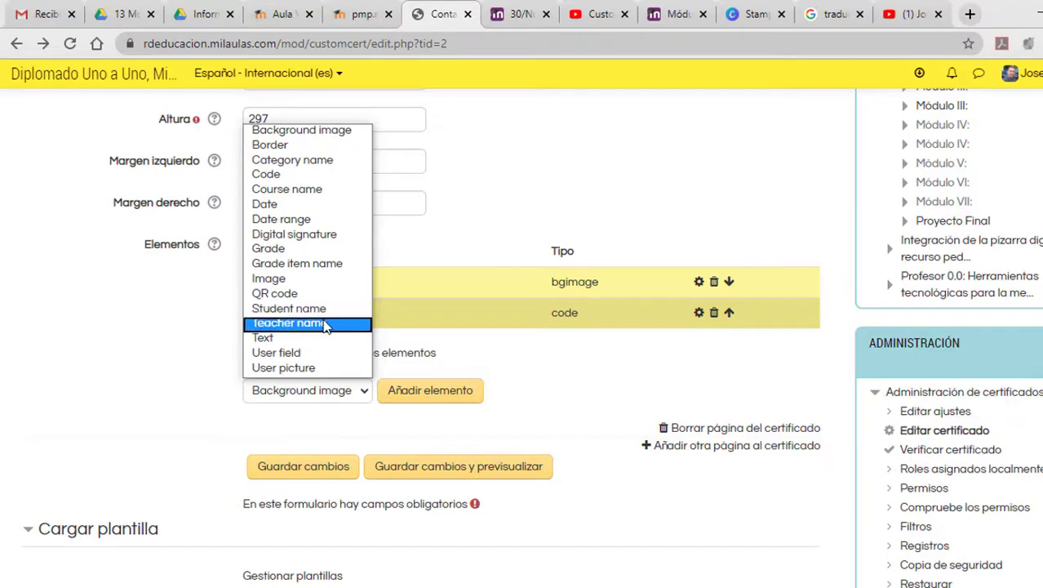
pyautogui.click(291, 295)
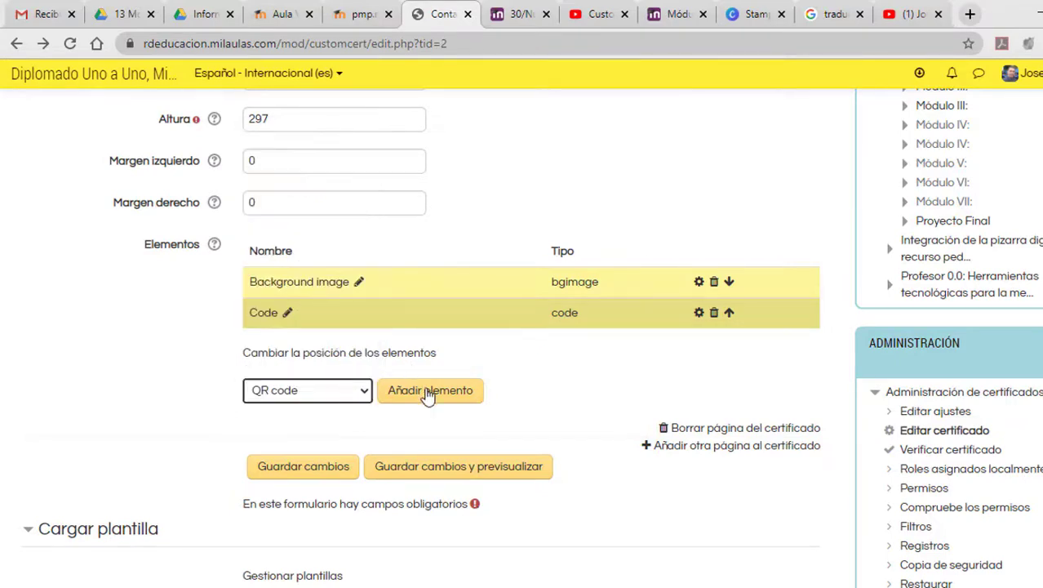
pyautogui.click(429, 391)
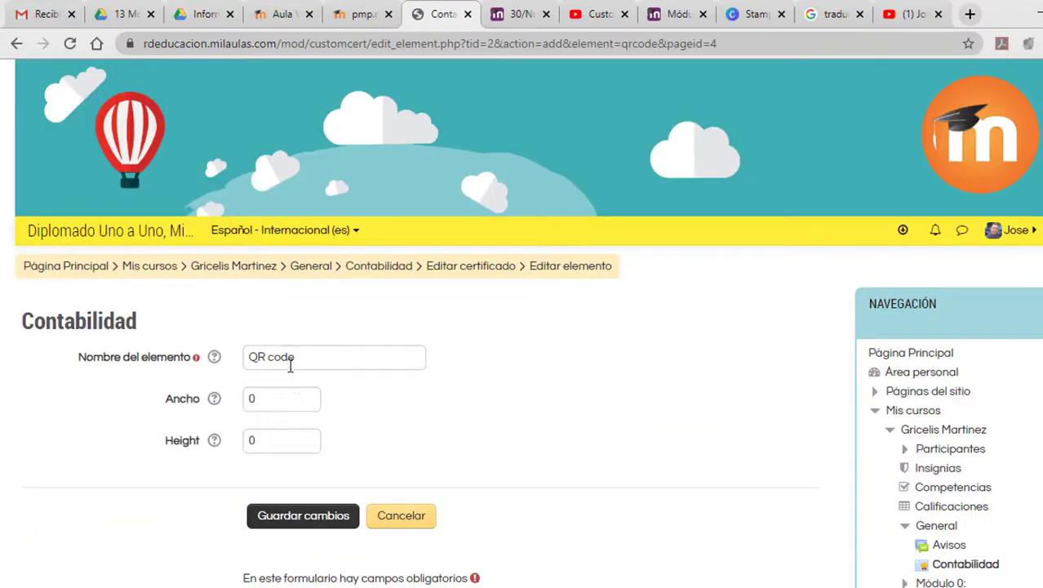
pyautogui.click(262, 403)
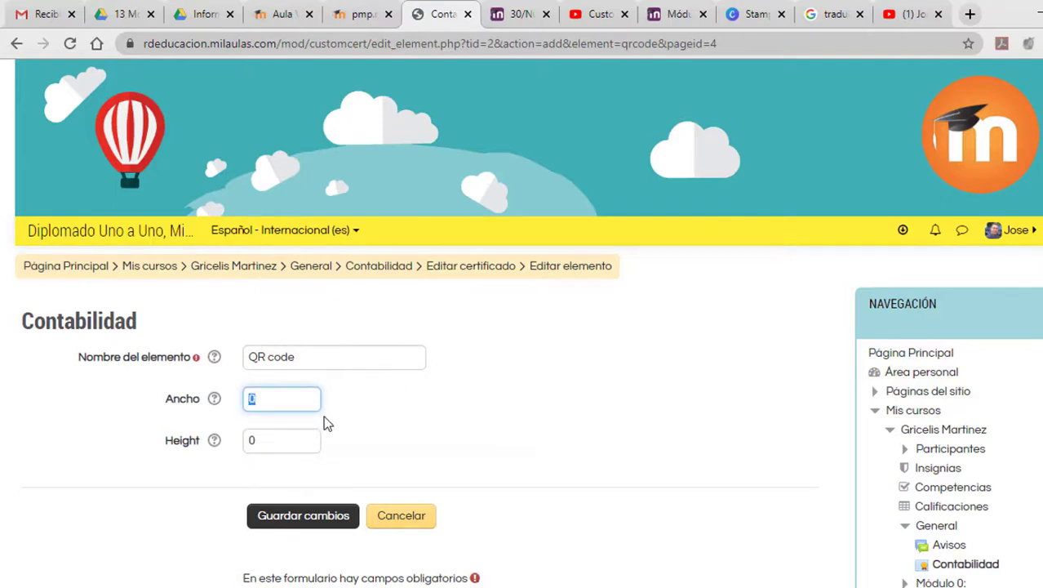
pyautogui.write('100')
pyautogui.doubleClick(279, 440)
pyautogui.write('100')
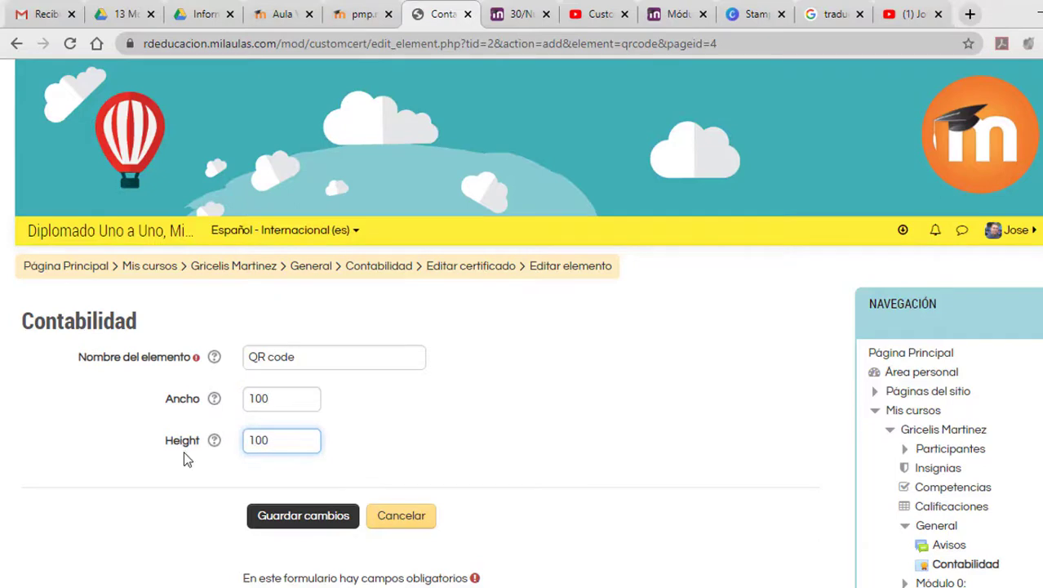
pyautogui.click(282, 515)
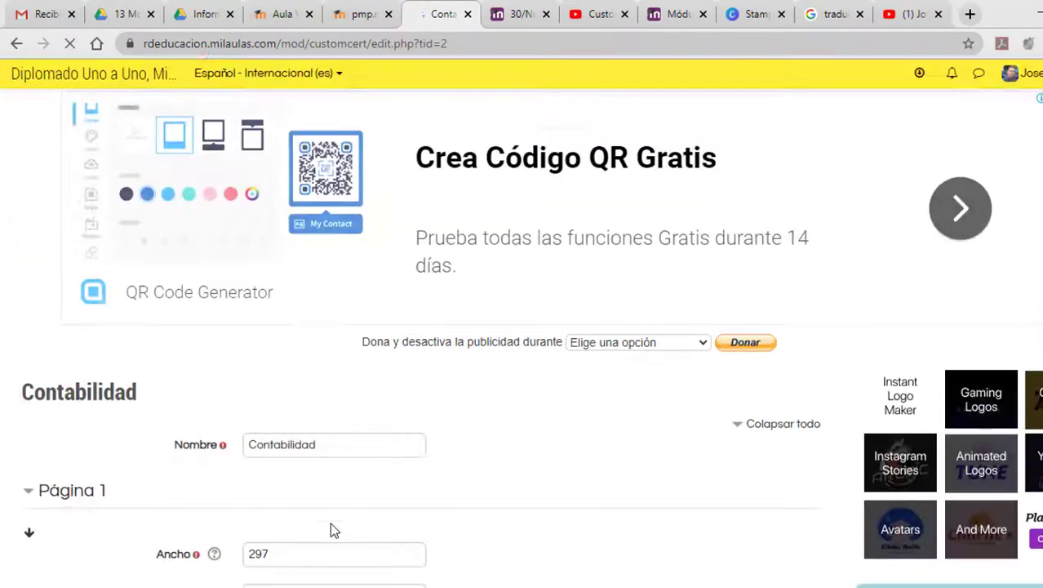
# Position page 2's verification code at the upper centre and the QR code centred below it, and save the layout
pyautogui.scroll(-5, 318, 515)
pyautogui.scroll(-8, 321, 512)
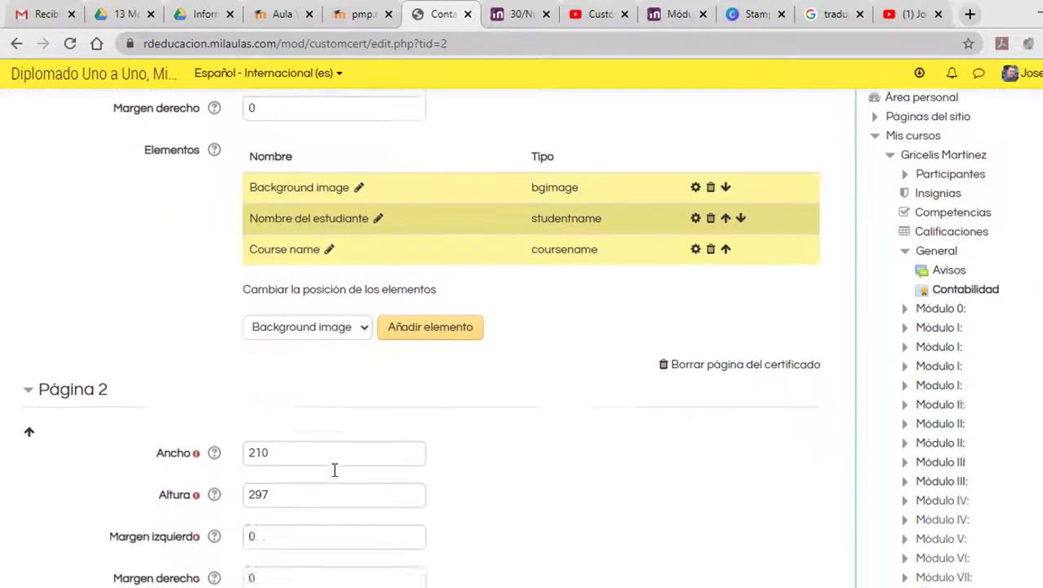
pyautogui.click(323, 251)
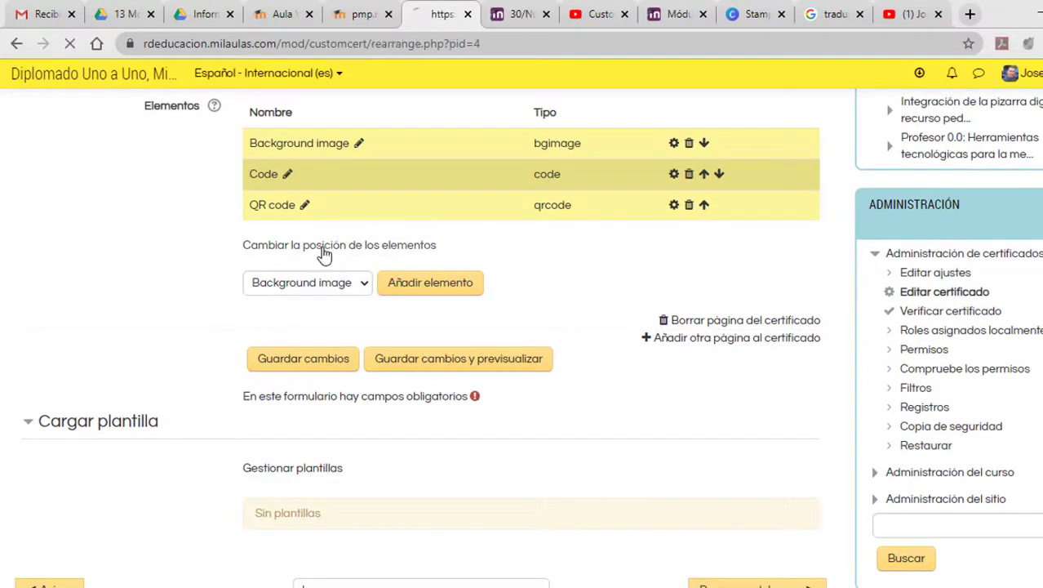
pyautogui.scroll(-3, 263, 402)
pyautogui.scroll(-2, 262, 400)
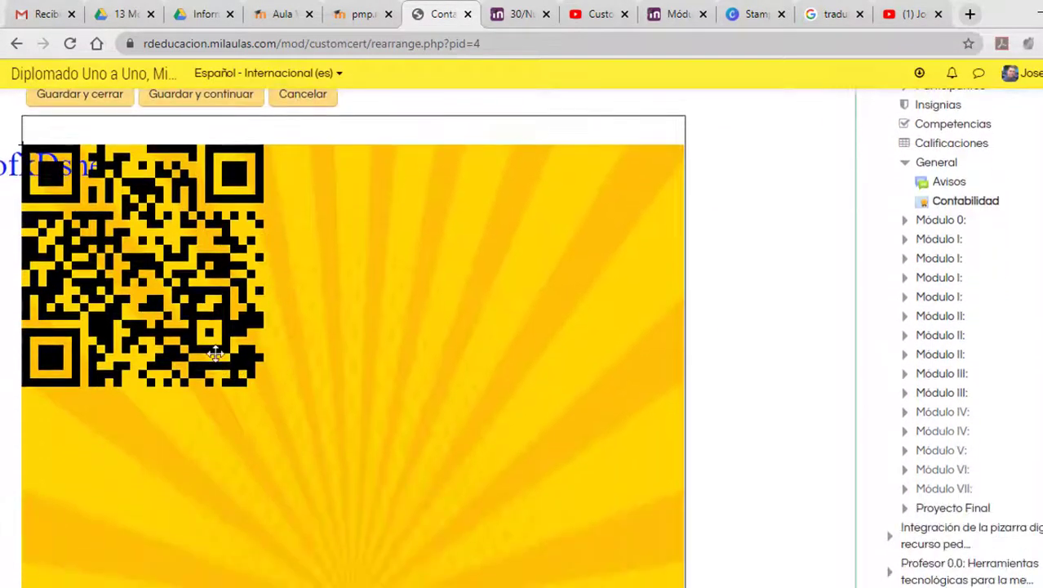
pyautogui.moveTo(129, 294); pyautogui.dragTo(343, 507)
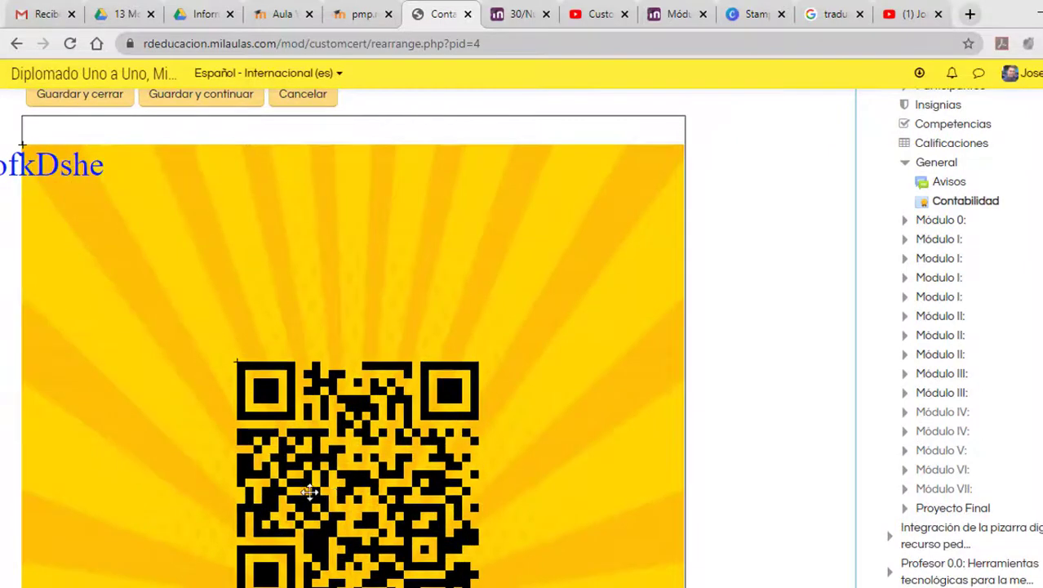
pyautogui.moveTo(40, 186); pyautogui.dragTo(366, 210)
pyautogui.moveTo(369, 477); pyautogui.dragTo(368, 415)
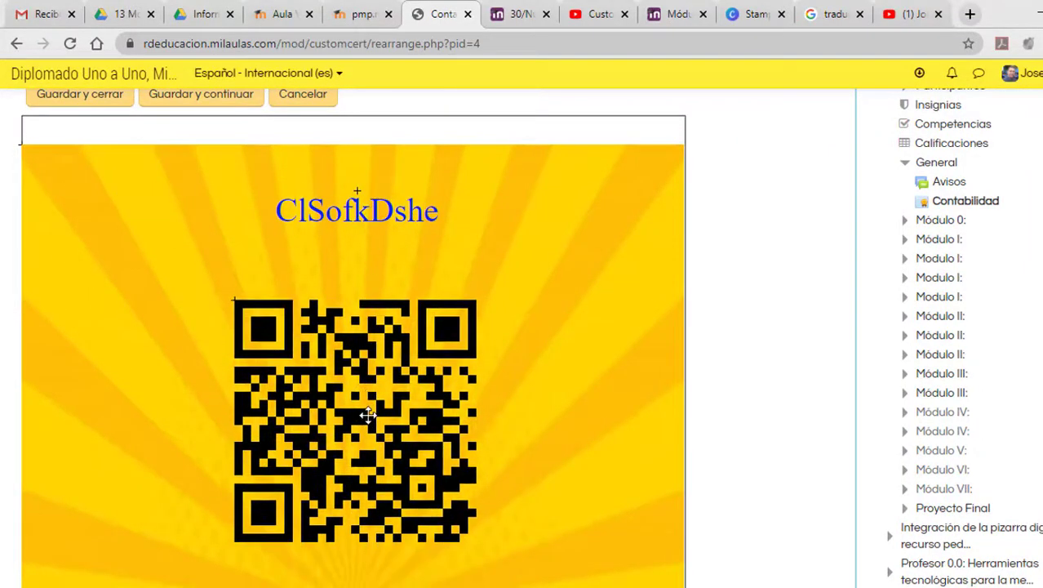
pyautogui.scroll(3, 310, 298)
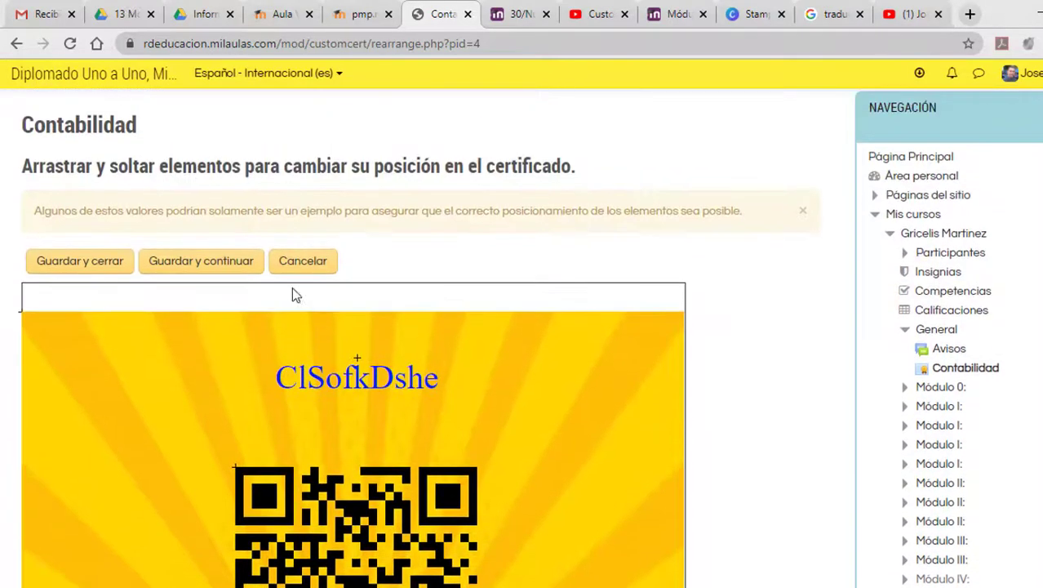
pyautogui.click(79, 262)
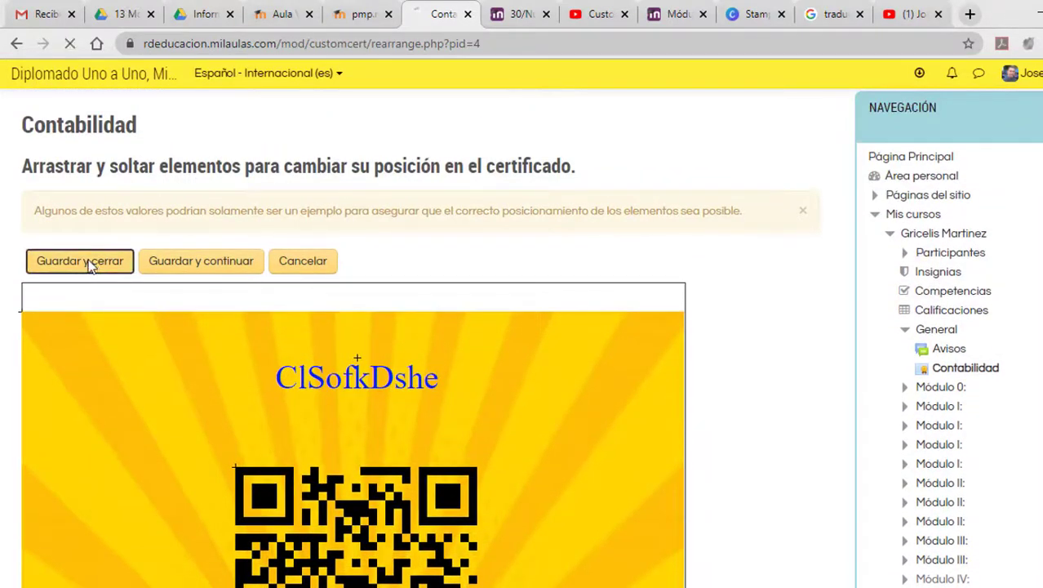
# Set page 2's width to 297 and height to 210, and save the certificate changes
pyautogui.scroll(-5, 370, 404)
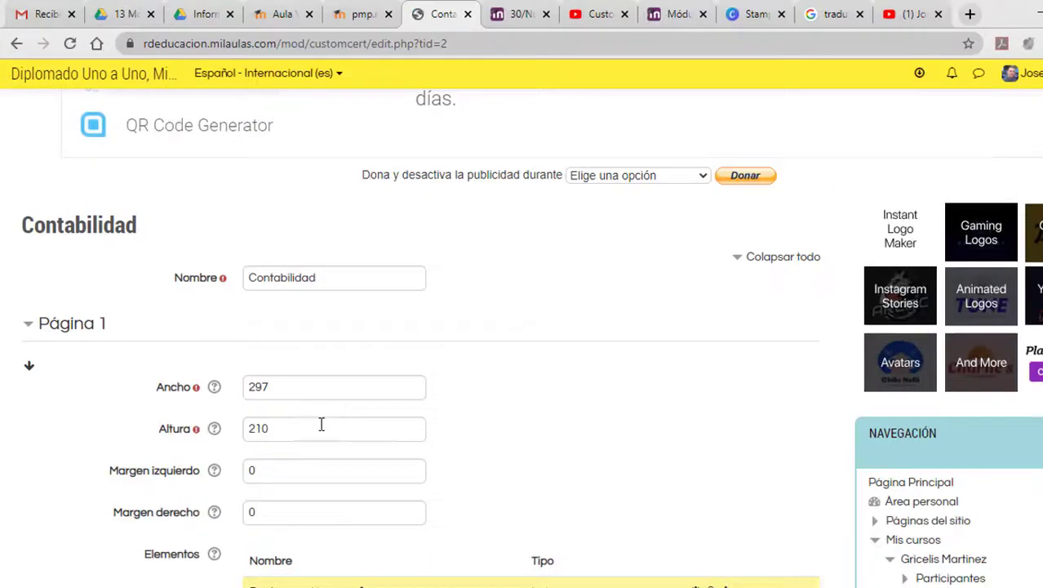
pyautogui.scroll(5, 319, 425)
pyautogui.scroll(-7, 351, 429)
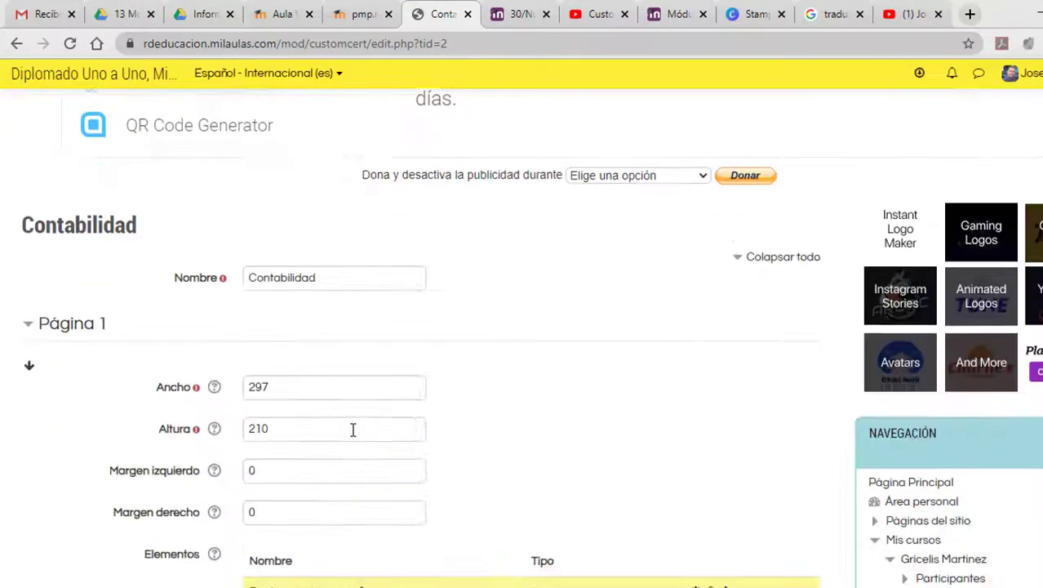
pyautogui.scroll(-3, 357, 430)
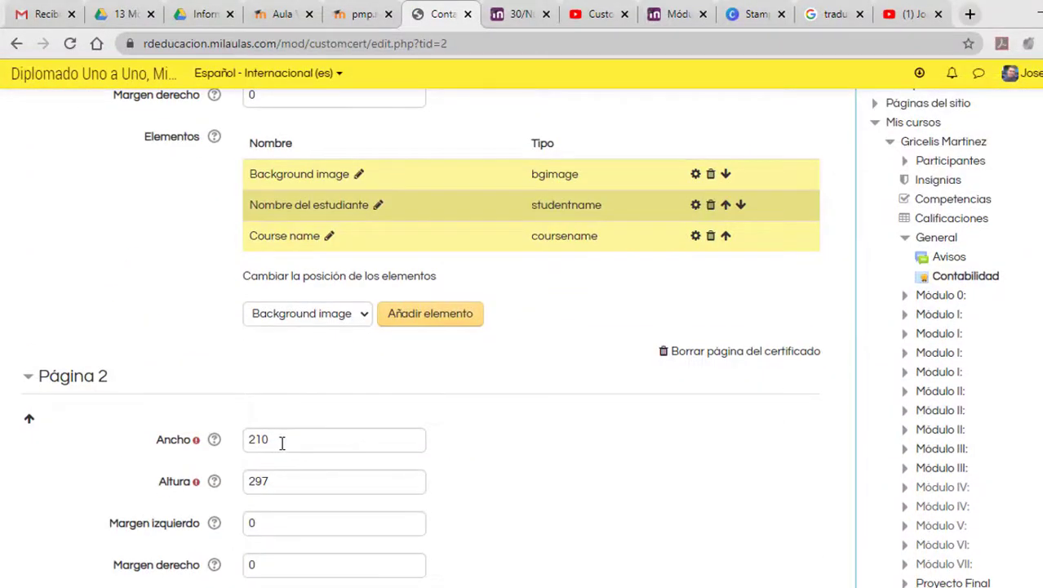
pyautogui.moveTo(282, 442); pyautogui.dragTo(260, 441)
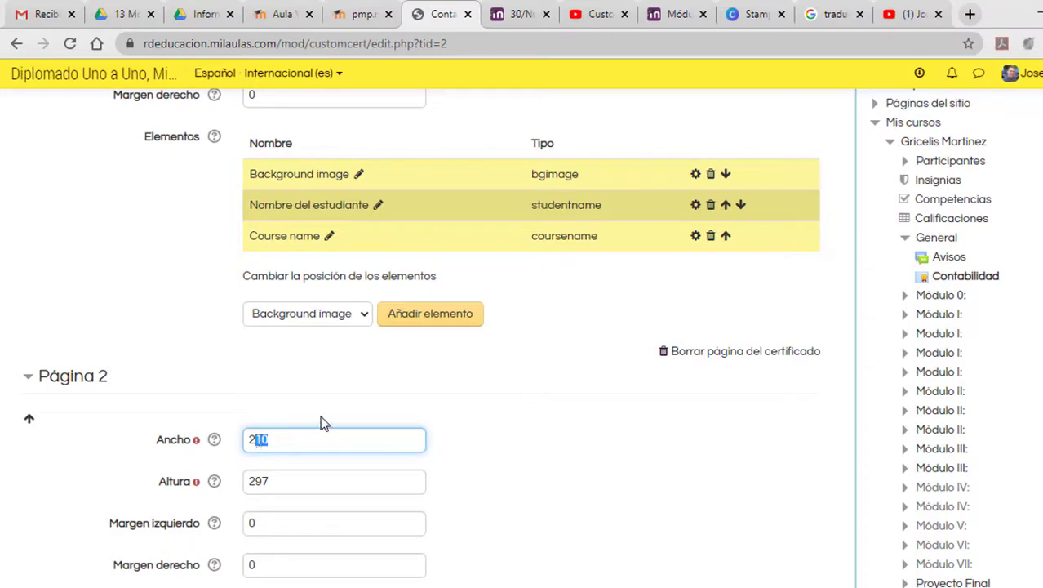
pyautogui.write('97')
pyautogui.moveTo(255, 485); pyautogui.dragTo(354, 488)
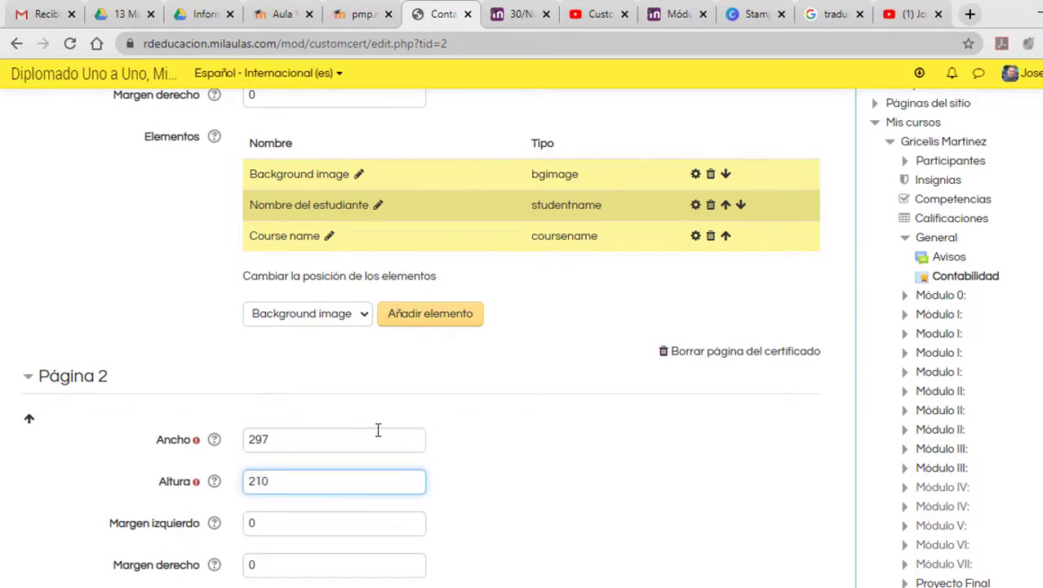
pyautogui.scroll(-5, 378, 430)
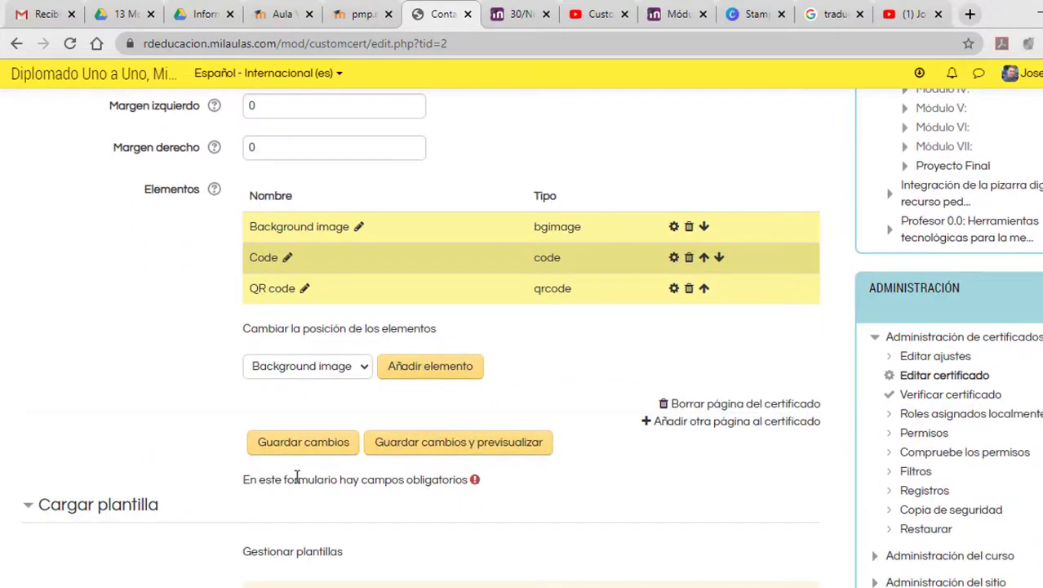
pyautogui.click(313, 450)
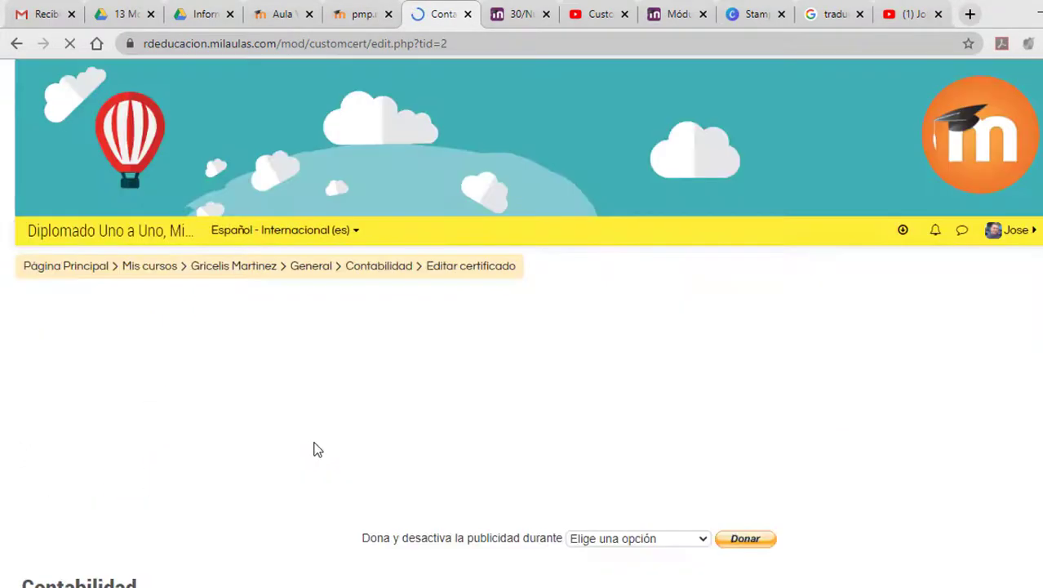
# Save the certificate with a preview and open the generated PDF to check the landscape second page
pyautogui.scroll(-7, 414, 478)
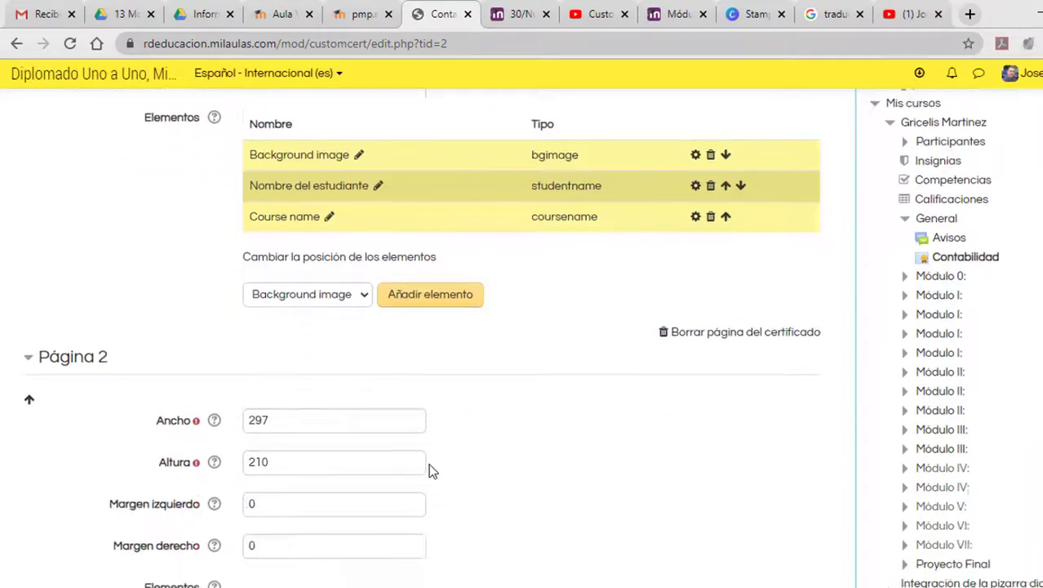
pyautogui.scroll(-3, 435, 467)
pyautogui.click(468, 368)
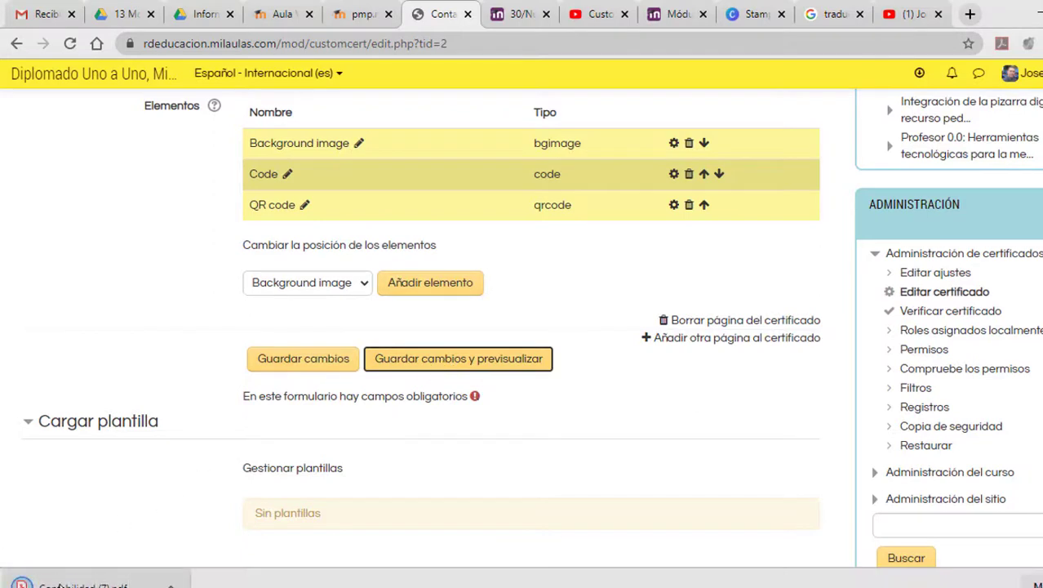
pyautogui.click(60, 585)
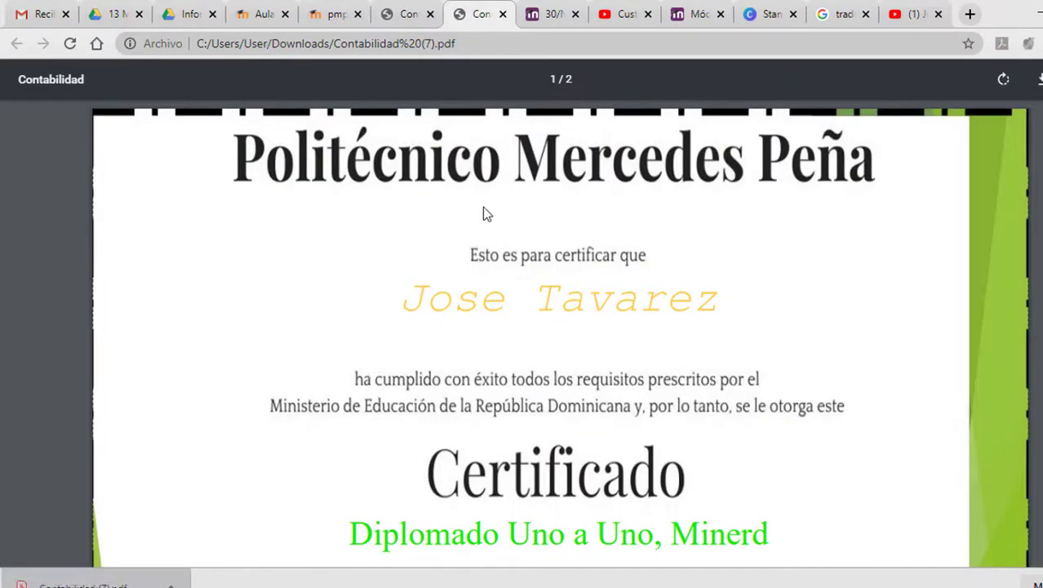
pyautogui.scroll(-7, 489, 285)
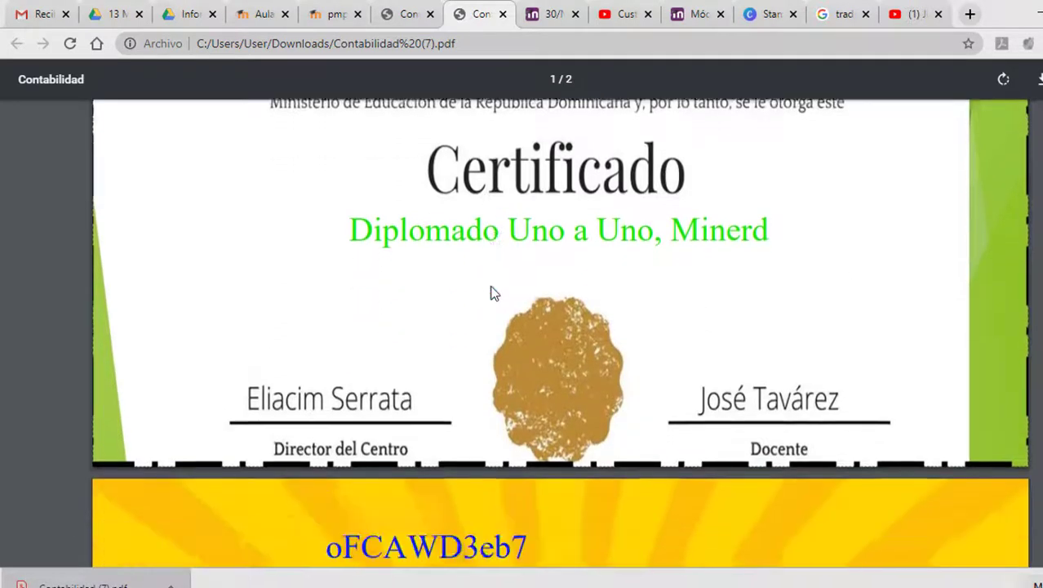